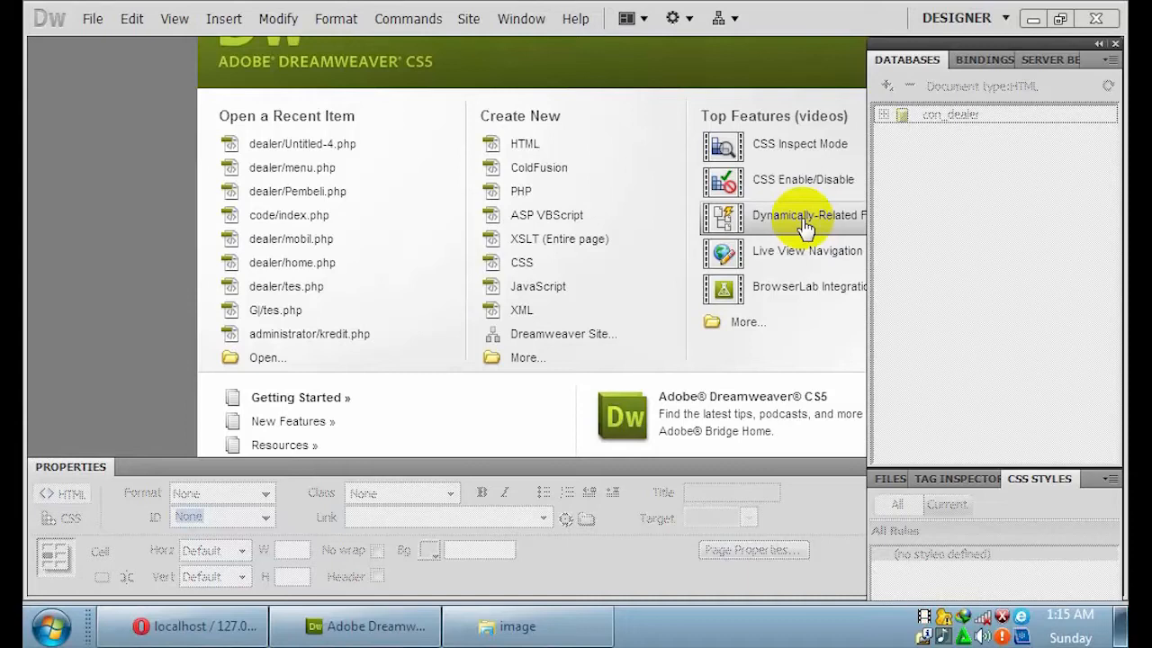
Create a new blank PHP page with Layout set to <none>.
{"action": "left_click", "coordinate": [538, 357]}
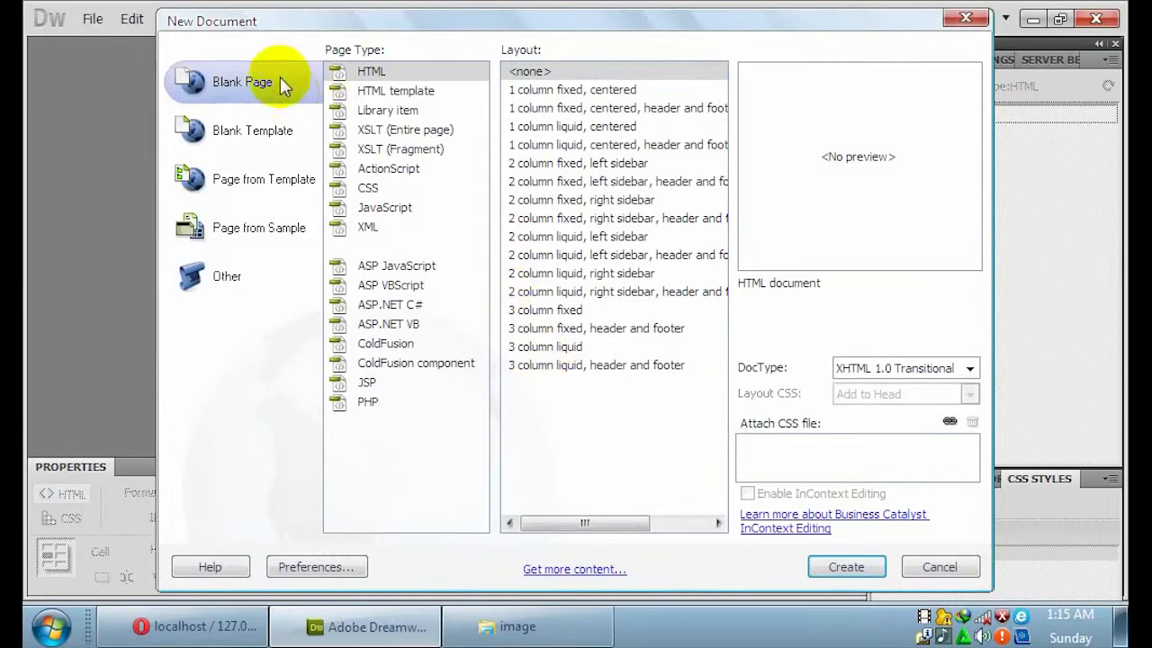
{"action": "left_click", "coordinate": [369, 404]}
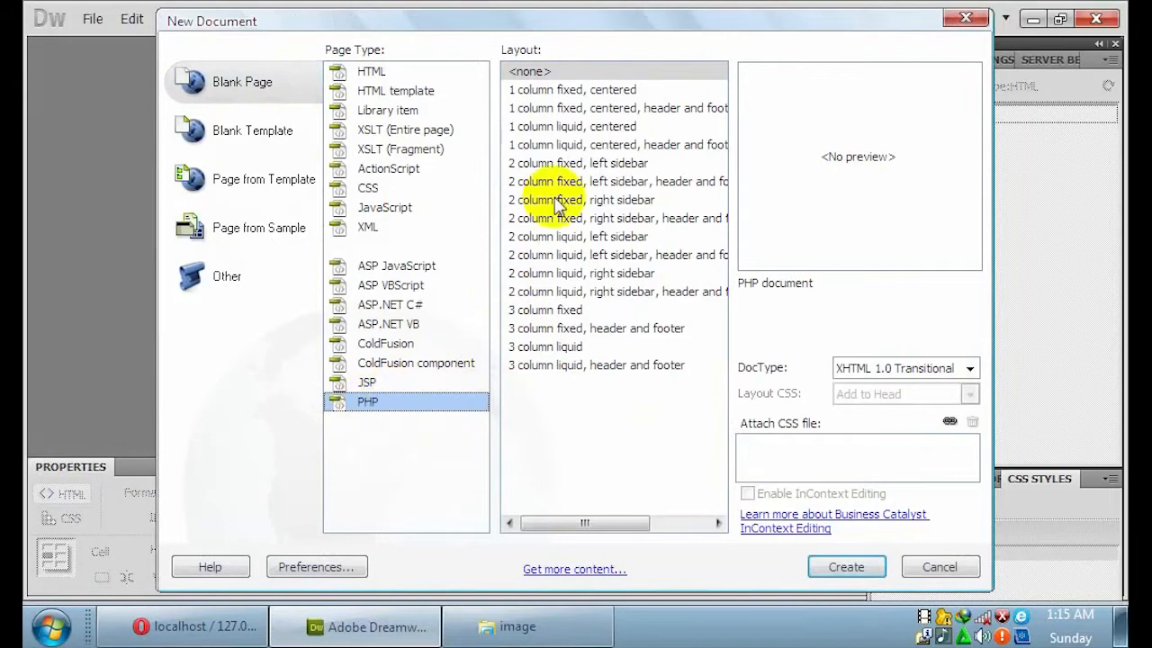
{"action": "left_click", "coordinate": [535, 74]}
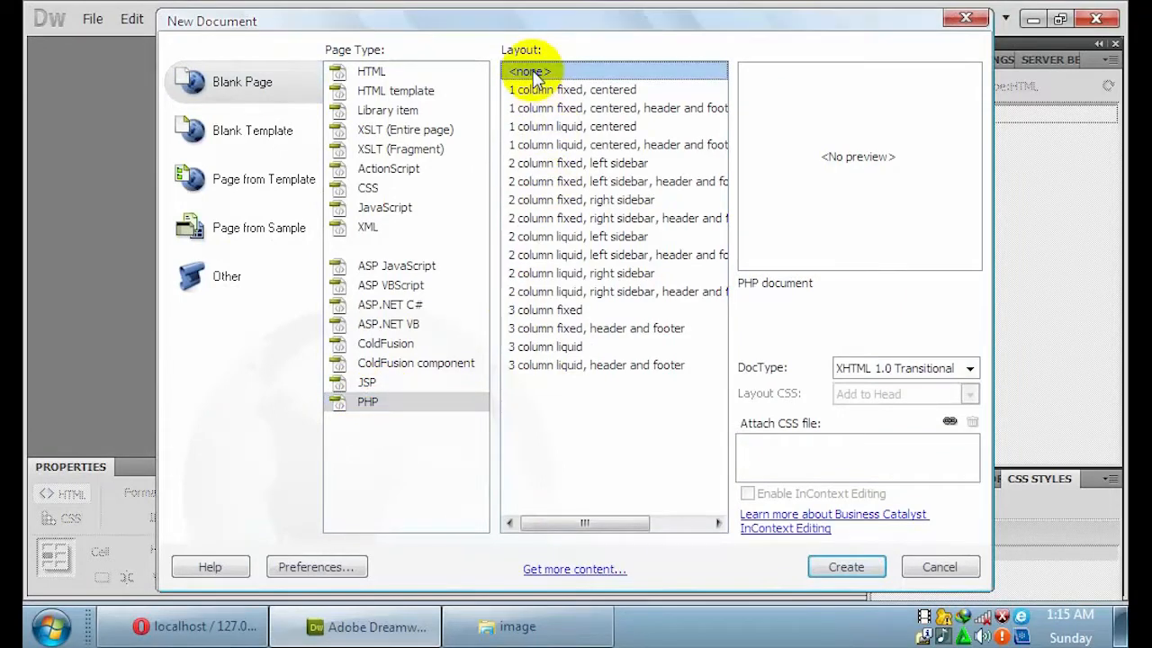
{"action": "left_click", "coordinate": [846, 569]}
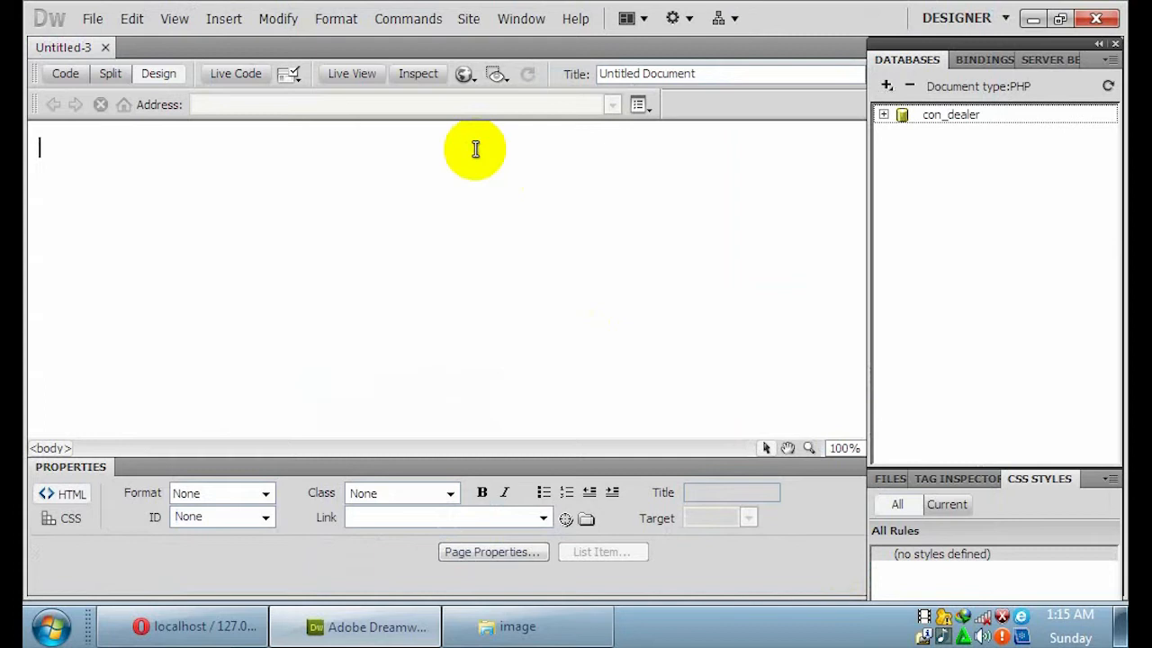
Insert a form into the blank page.
{"action": "left_click", "coordinate": [221, 18]}
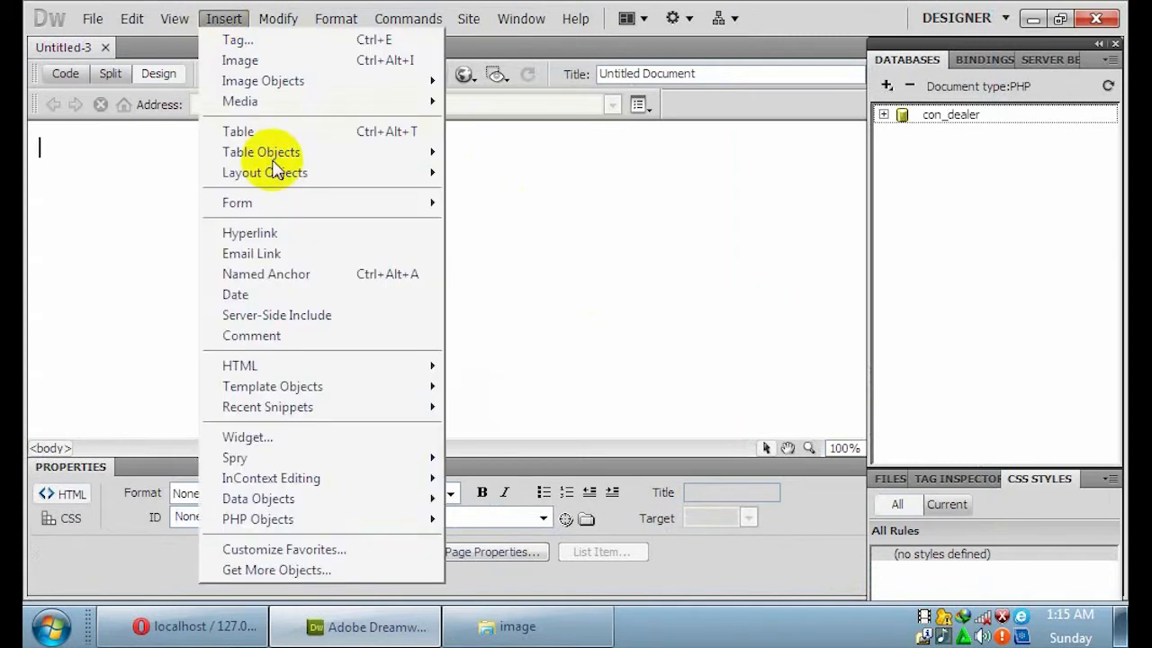
{"action": "mouse_move", "coordinate": [288, 205]}
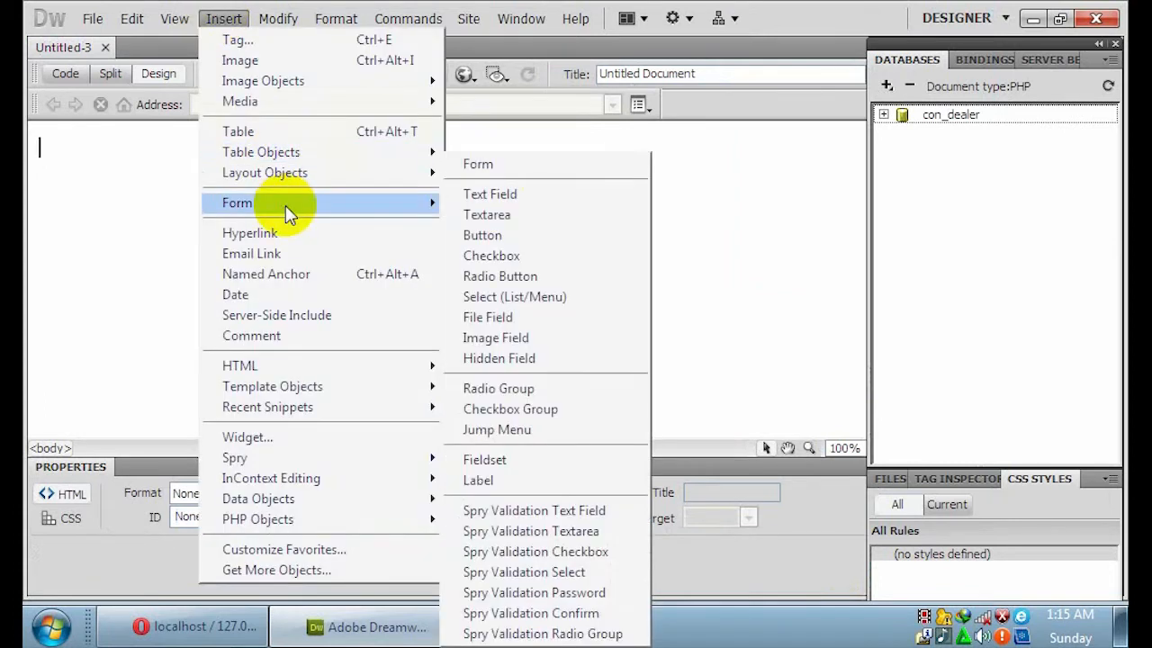
{"action": "left_click", "coordinate": [492, 167]}
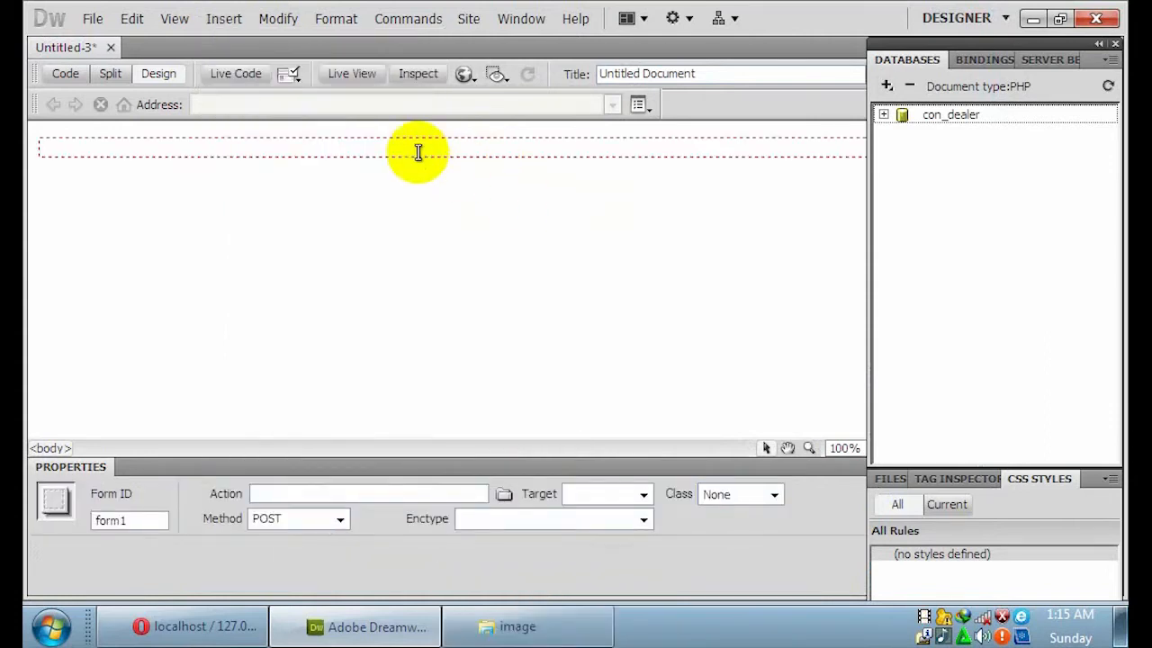
Add a centred 4-row, 3-column, 200-pixel-wide table inside the form.
{"action": "left_click", "coordinate": [226, 27]}
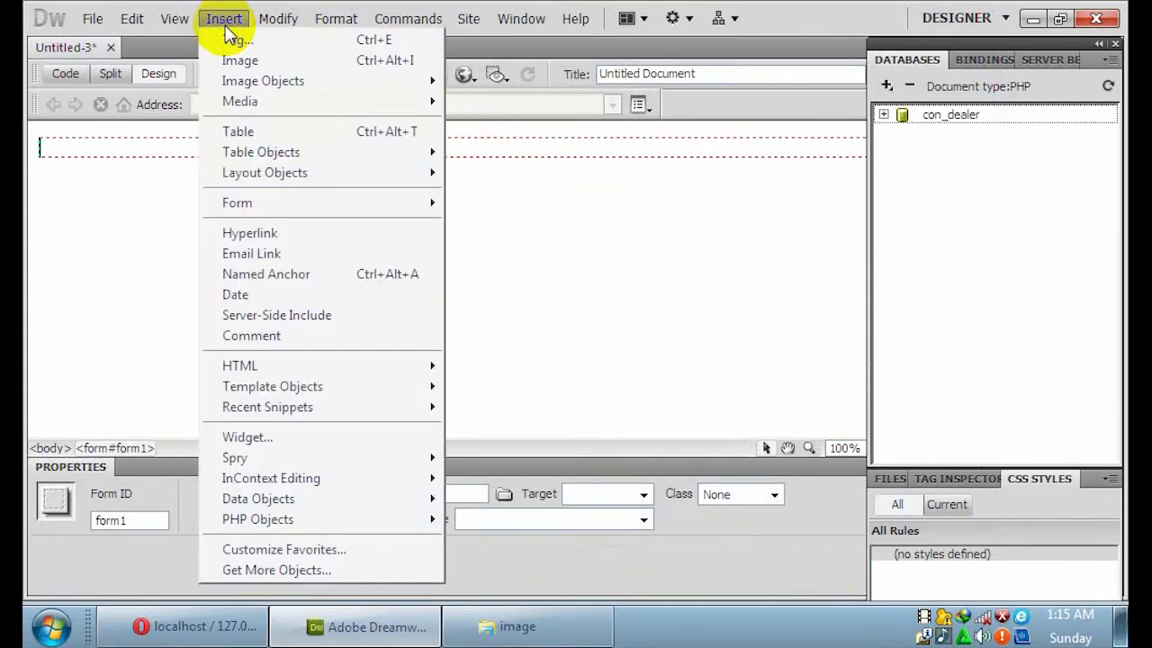
{"action": "left_click", "coordinate": [253, 134]}
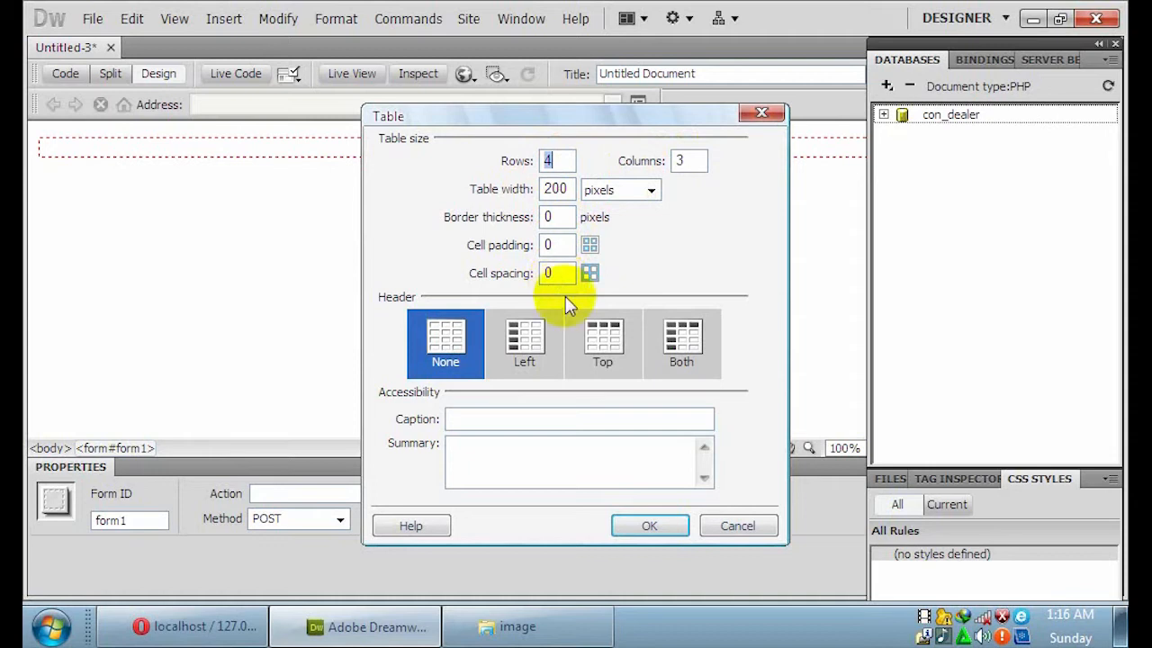
{"action": "left_click", "coordinate": [650, 525]}
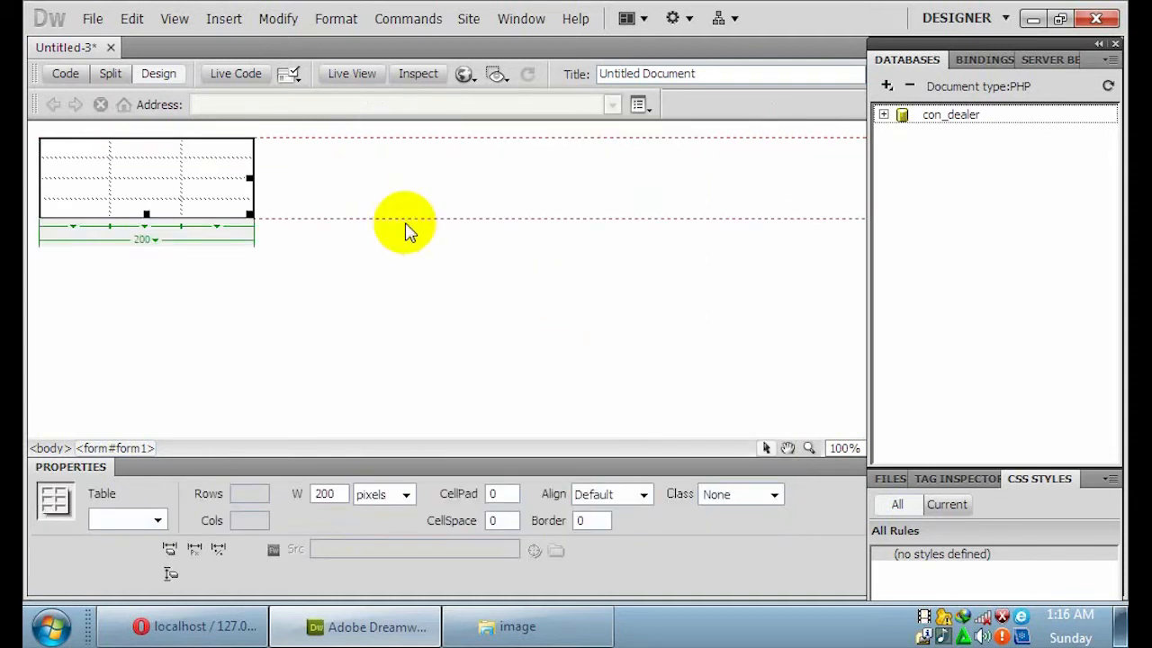
{"action": "left_click", "coordinate": [644, 495]}
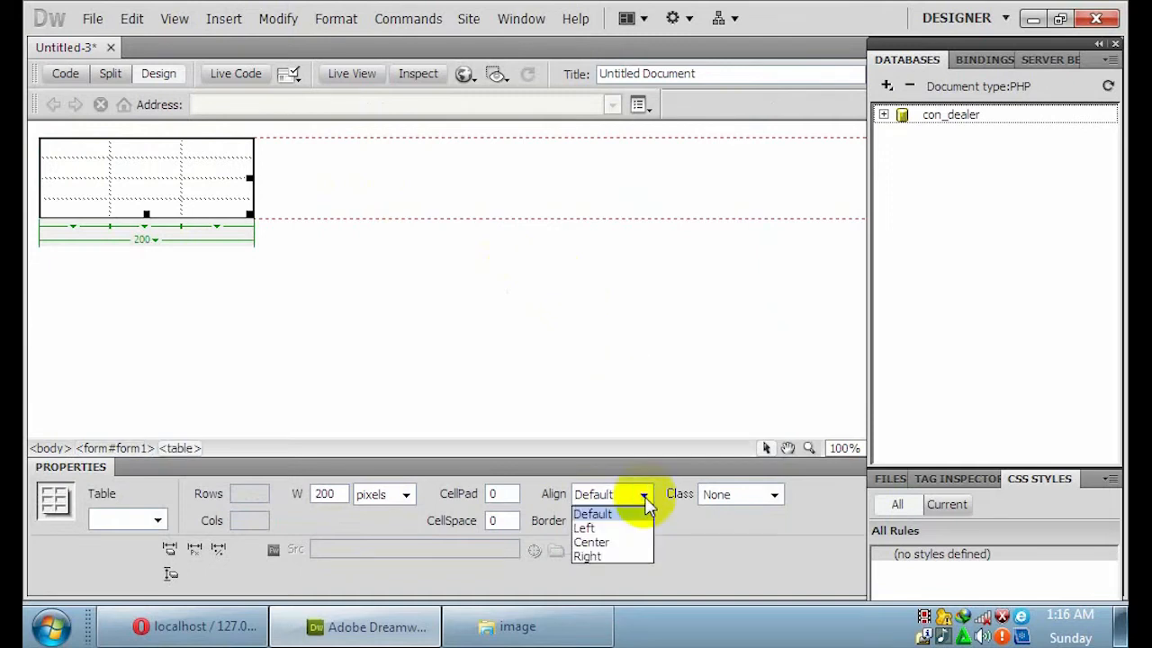
{"action": "left_click", "coordinate": [592, 542]}
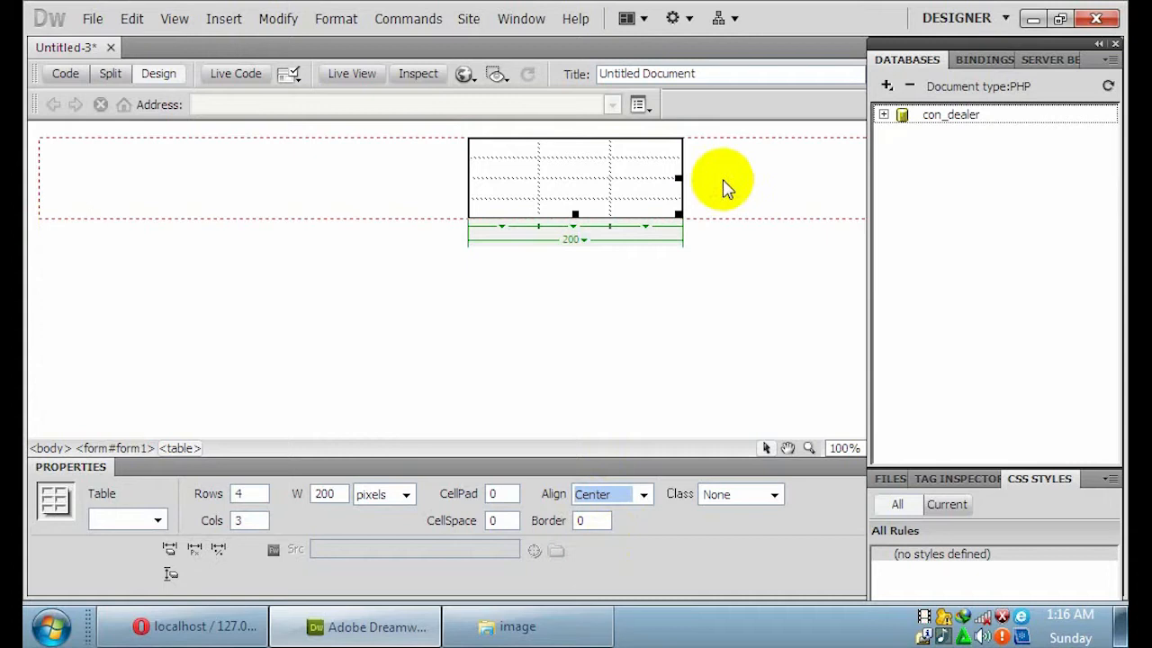
Merge the table's top-middle and top-right cells into one.
{"action": "left_click", "coordinate": [581, 149]}
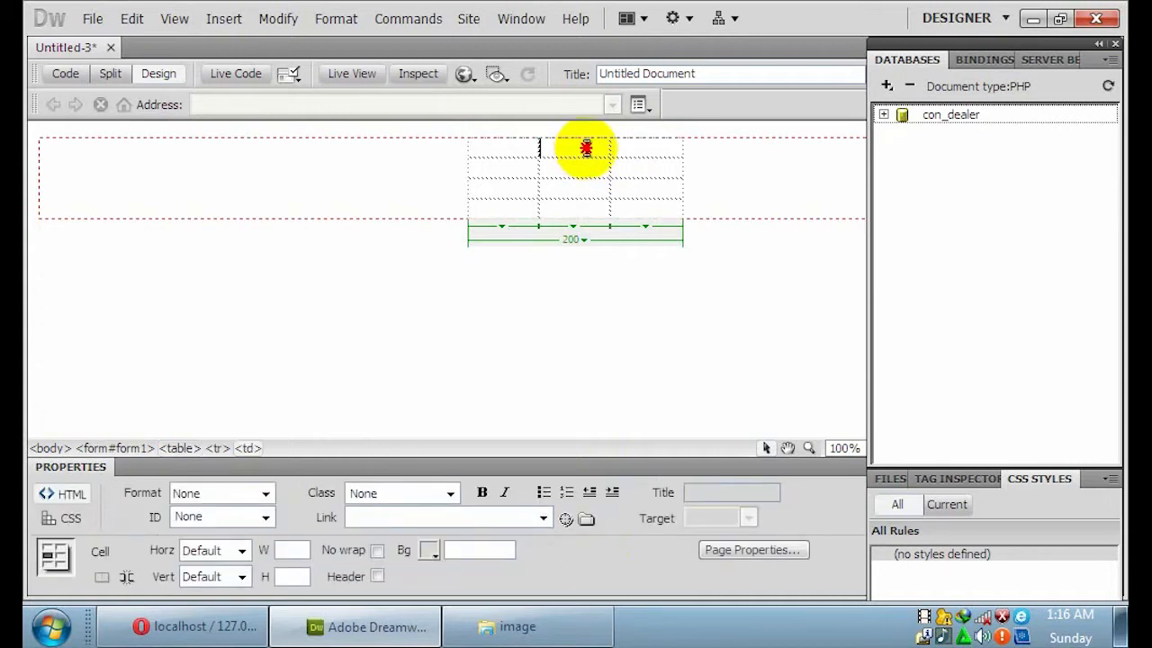
{"action": "left_click_drag", "start_coordinate": [587, 147], "coordinate": [650, 146]}
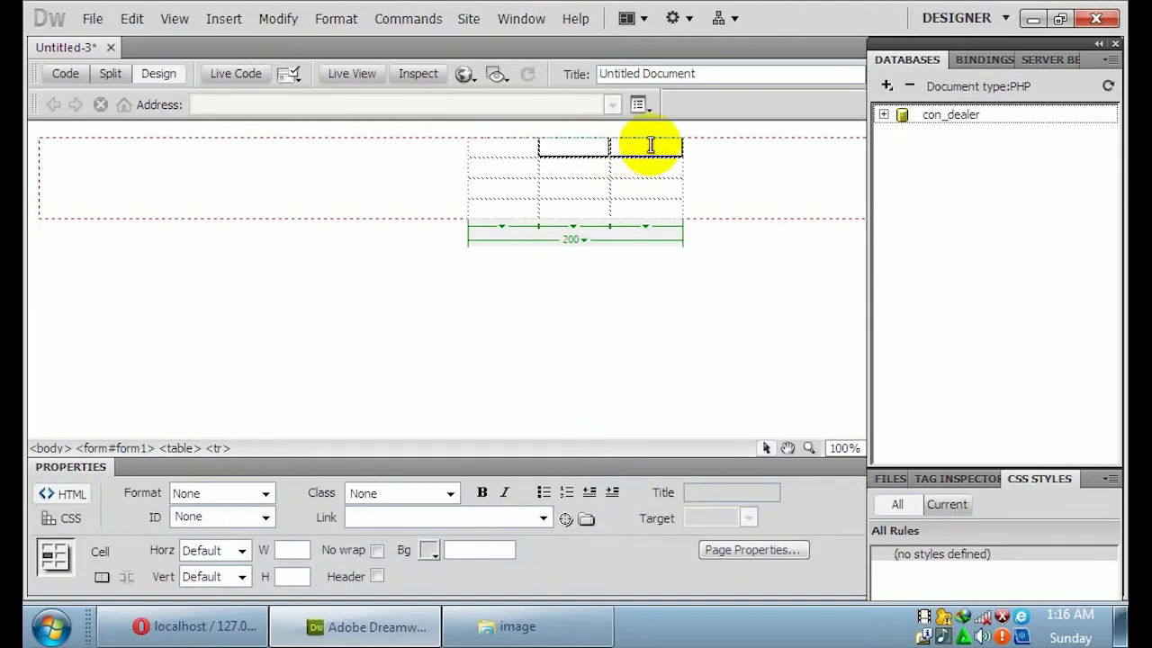
{"action": "right_click", "coordinate": [651, 147]}
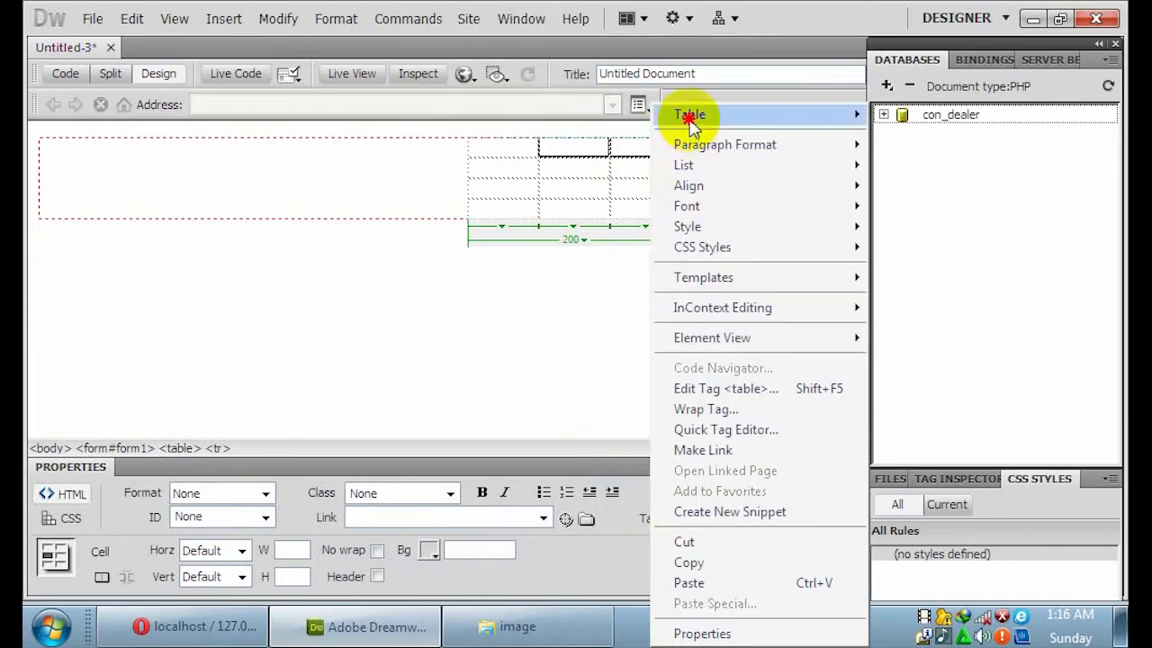
{"action": "mouse_move", "coordinate": [690, 113]}
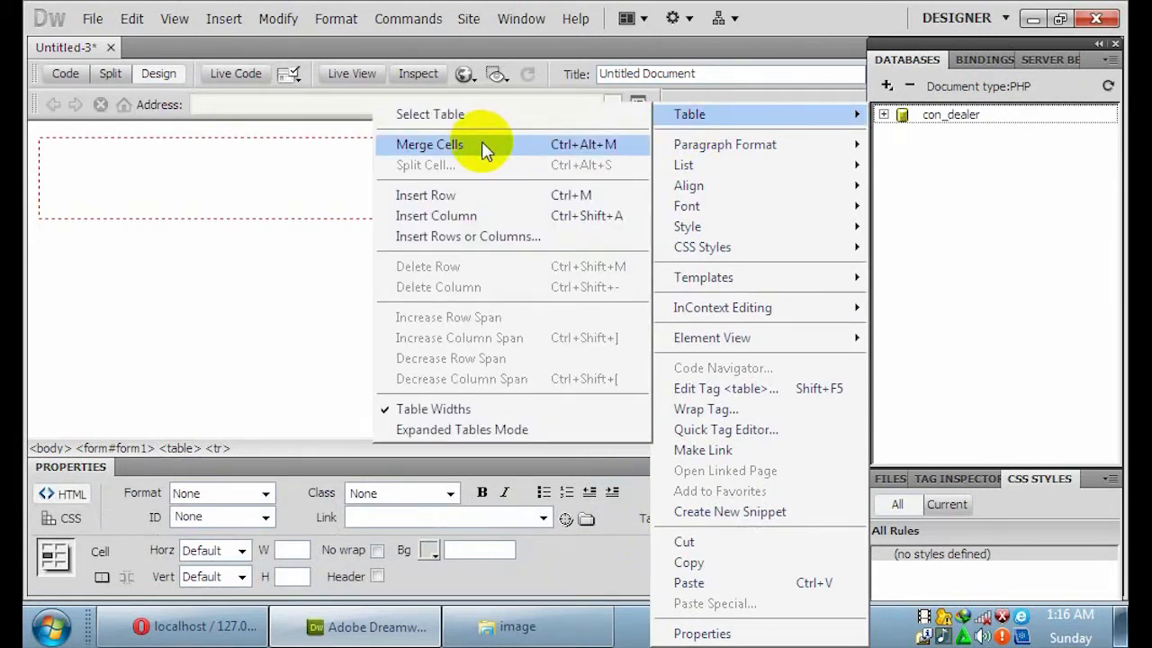
{"action": "left_click", "coordinate": [483, 150]}
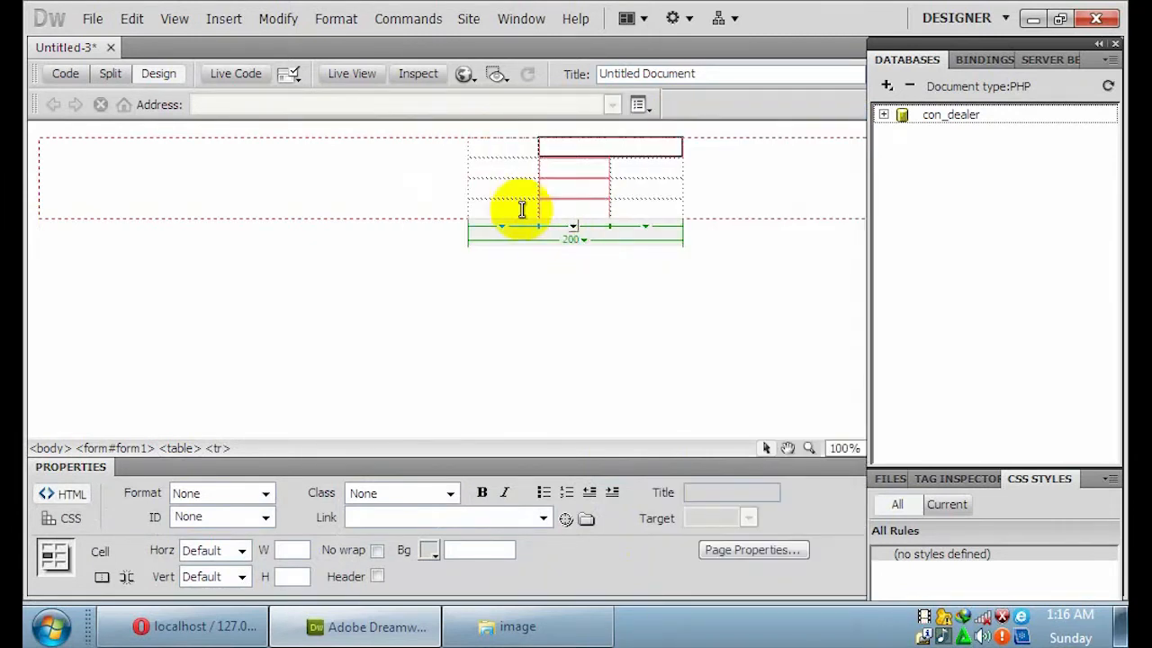
Merge all three bottom-row cells into a single full-width cell.
{"action": "left_click_drag", "start_coordinate": [516, 206], "coordinate": [643, 208]}
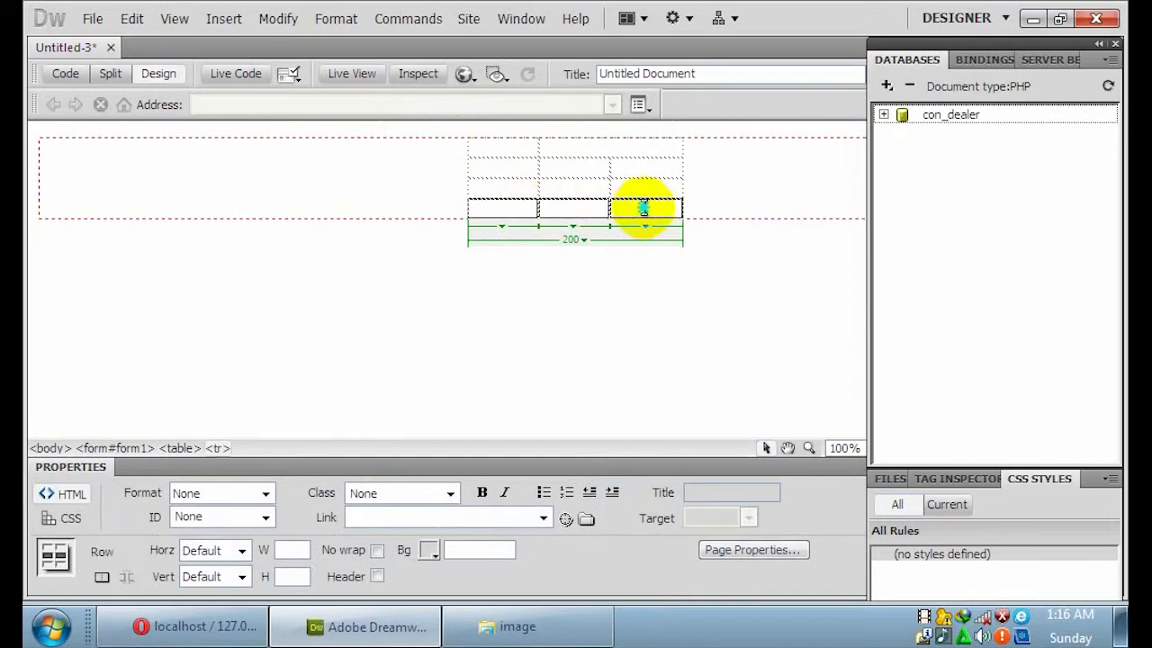
{"action": "right_click", "coordinate": [643, 207]}
{"action": "mouse_move", "coordinate": [686, 115]}
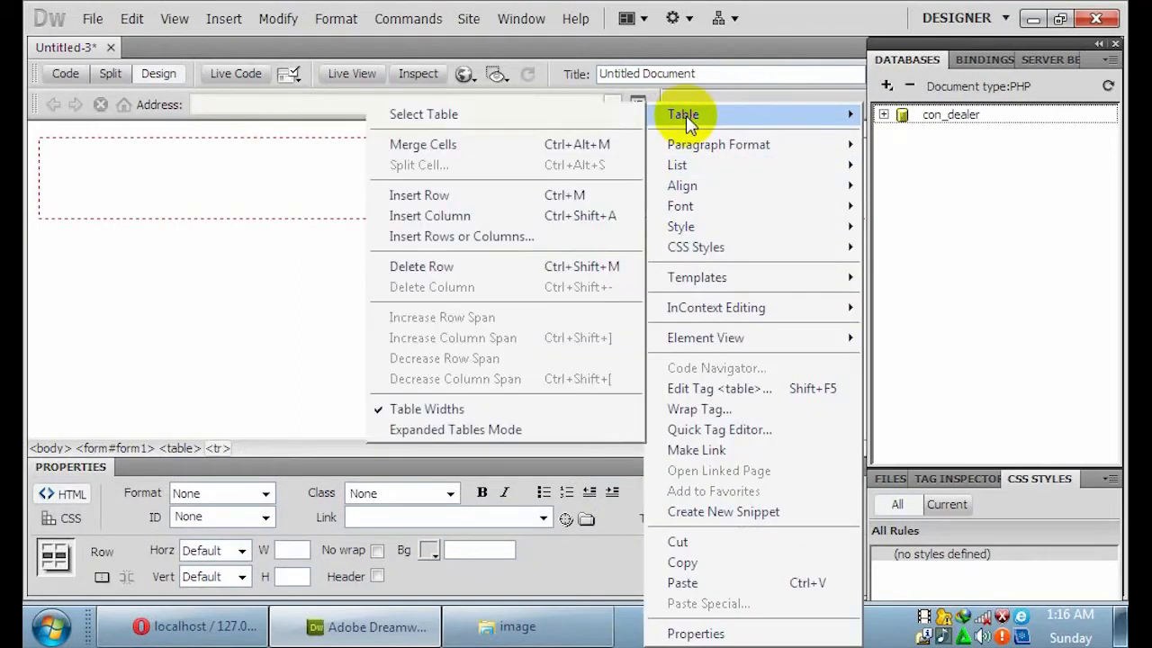
{"action": "left_click", "coordinate": [520, 146]}
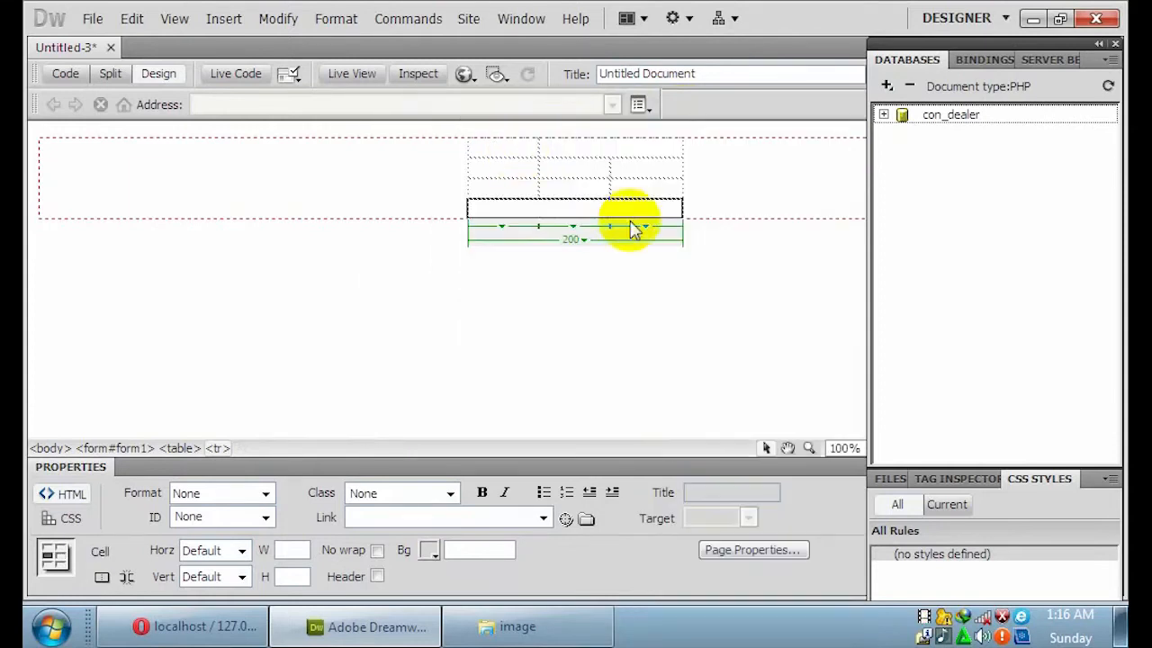
{"action": "left_click", "coordinate": [512, 146]}
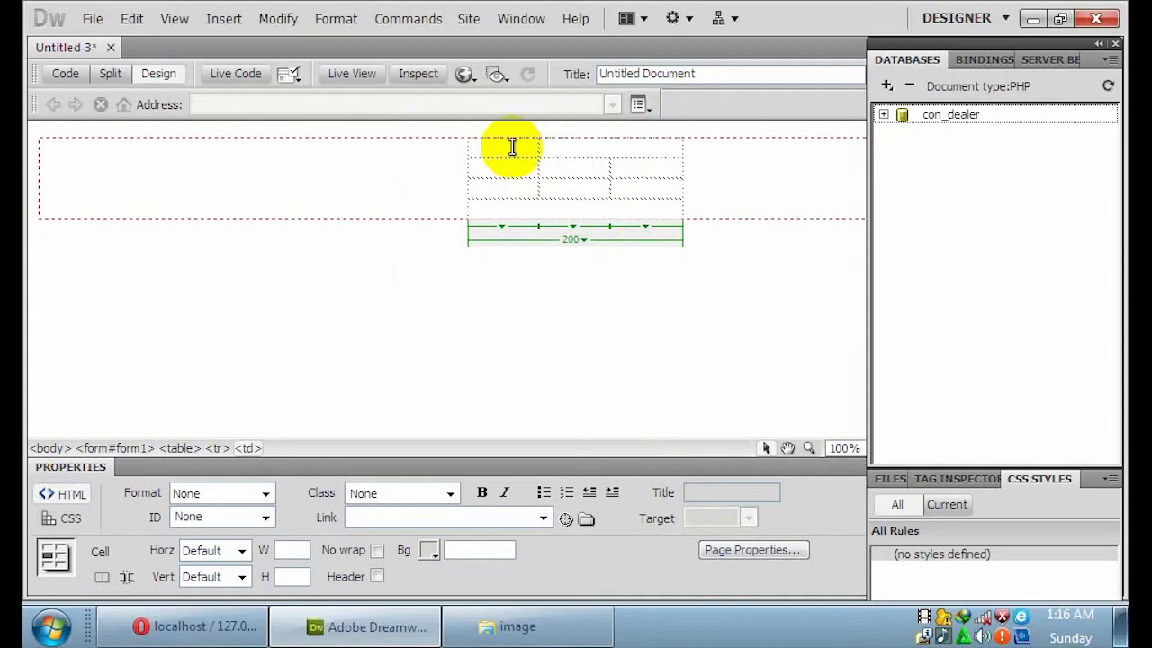
Insert Padlock.png without alt text into the top-left cell and shrink it to 64×64.
{"action": "left_click", "coordinate": [220, 19]}
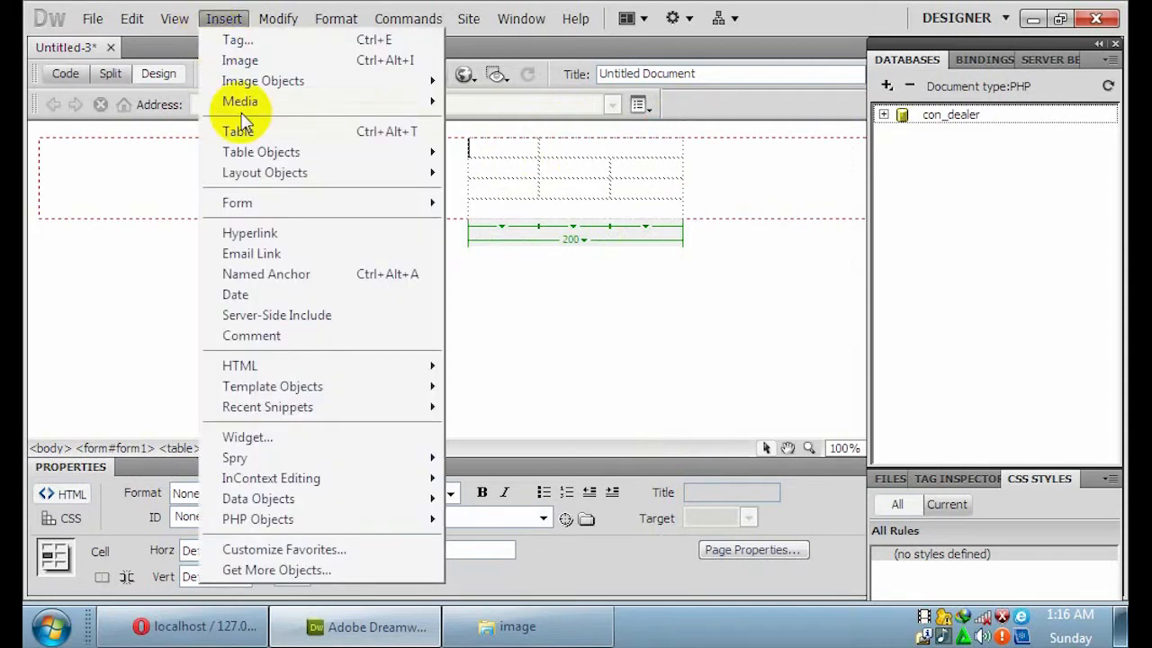
{"action": "key", "text": "Escape"}
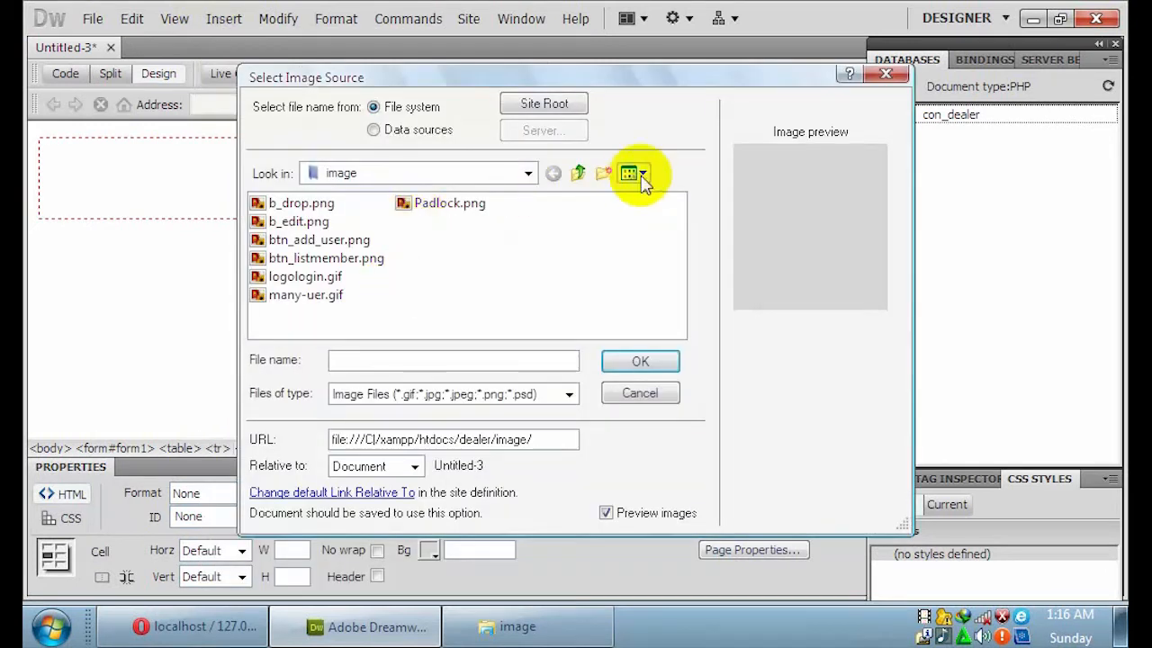
{"action": "left_click", "coordinate": [635, 175]}
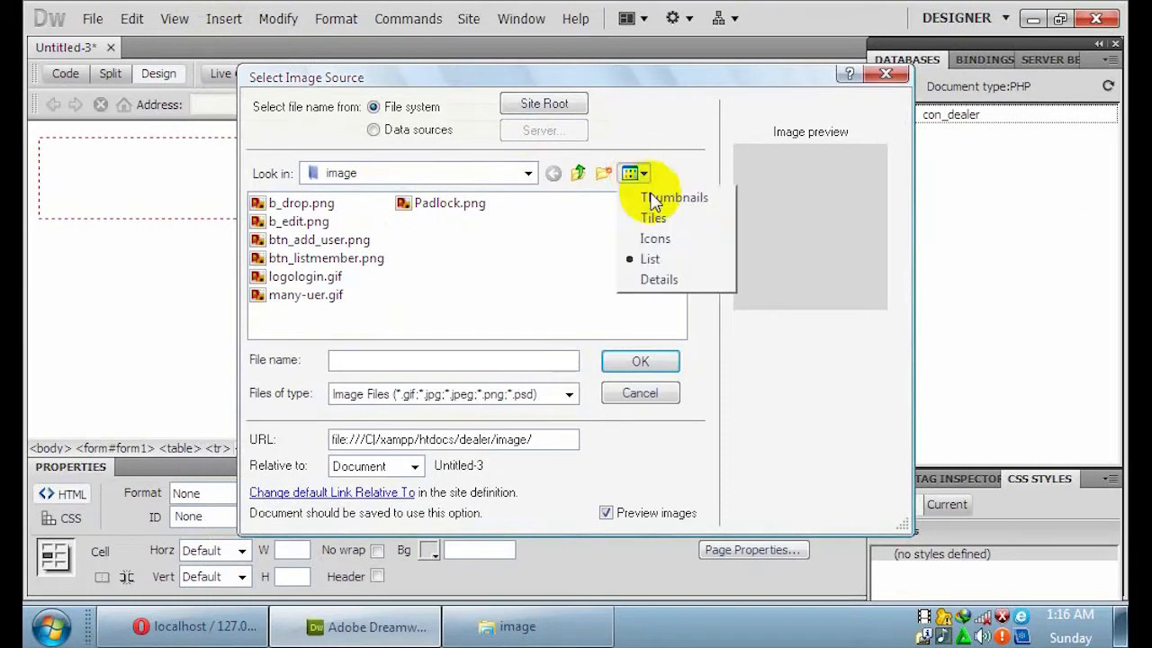
{"action": "left_click", "coordinate": [665, 195]}
{"action": "left_click_drag", "start_coordinate": [674, 225], "coordinate": [676, 295]}
{"action": "left_click", "coordinate": [330, 260]}
{"action": "left_click", "coordinate": [629, 360]}
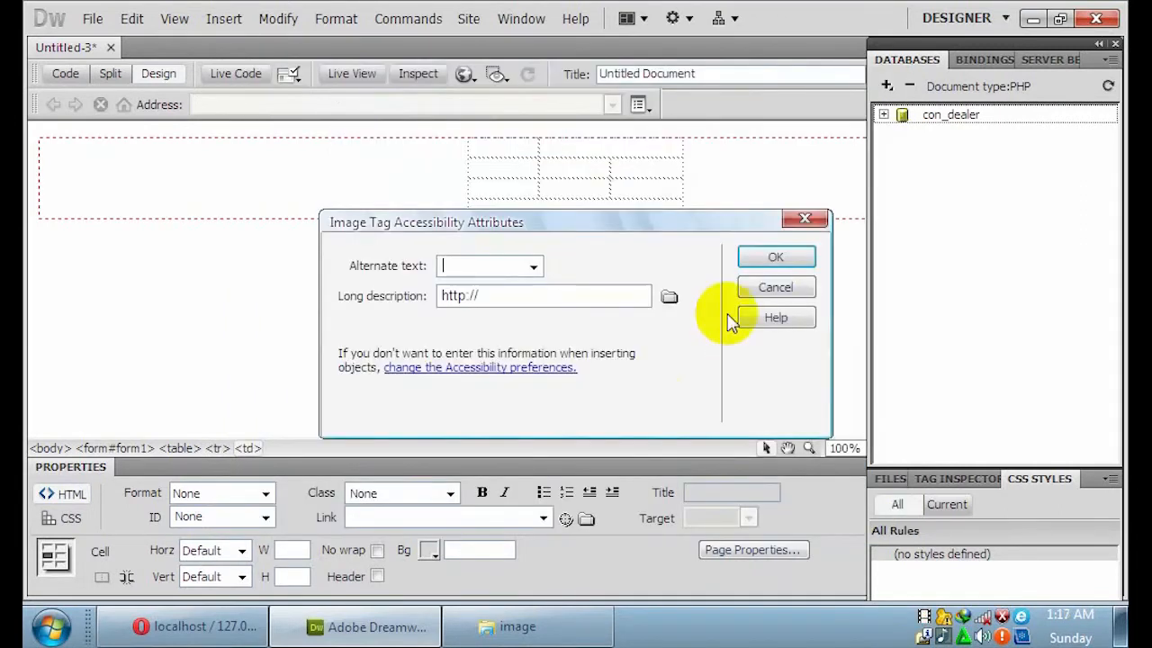
{"action": "left_click", "coordinate": [770, 263]}
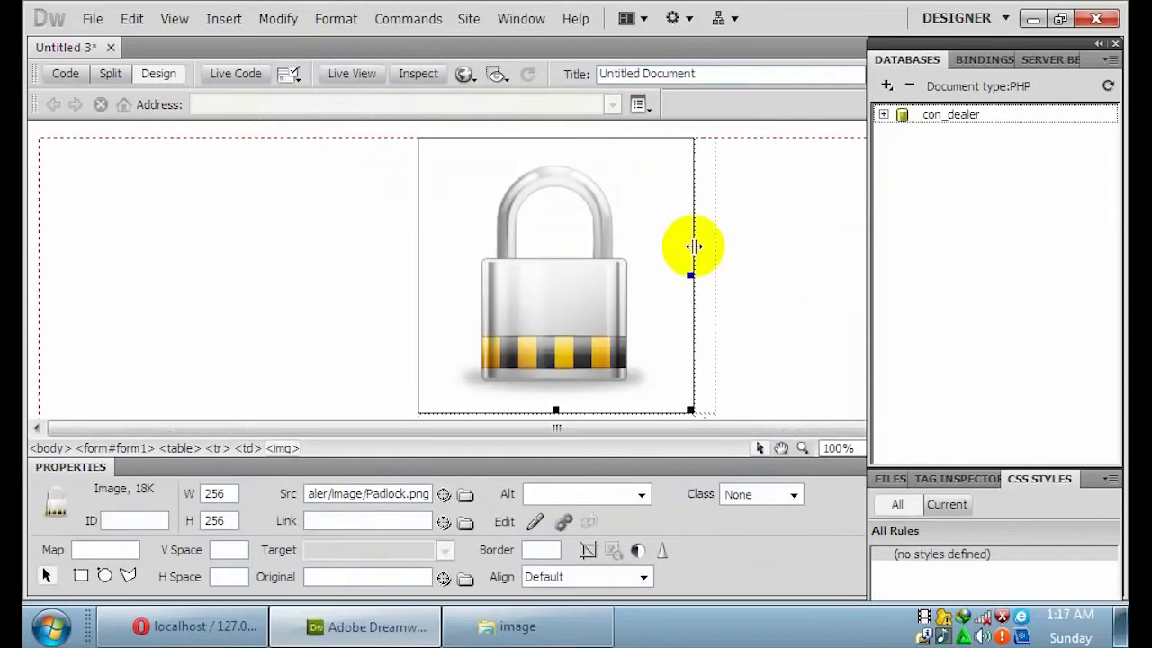
{"action": "left_click_drag", "start_coordinate": [689, 403], "coordinate": [483, 160]}
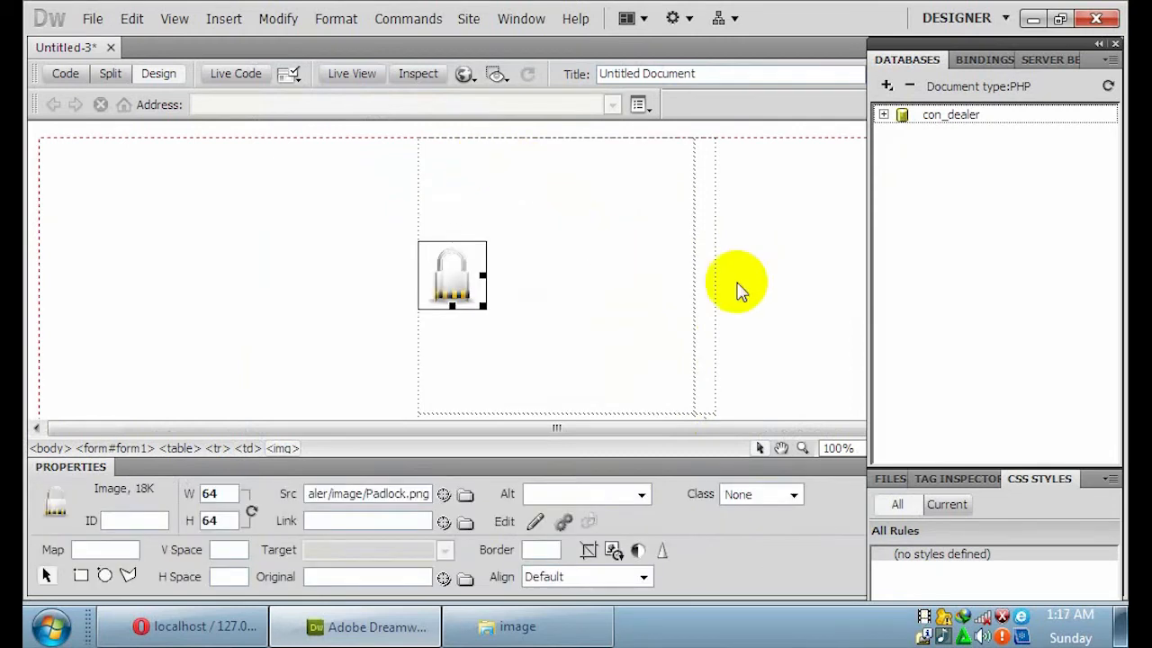
{"action": "left_click", "coordinate": [359, 245]}
Clear the top-right cell, then label rows two and three 'User Name' and 'Password'.
{"action": "left_click", "coordinate": [659, 171]}
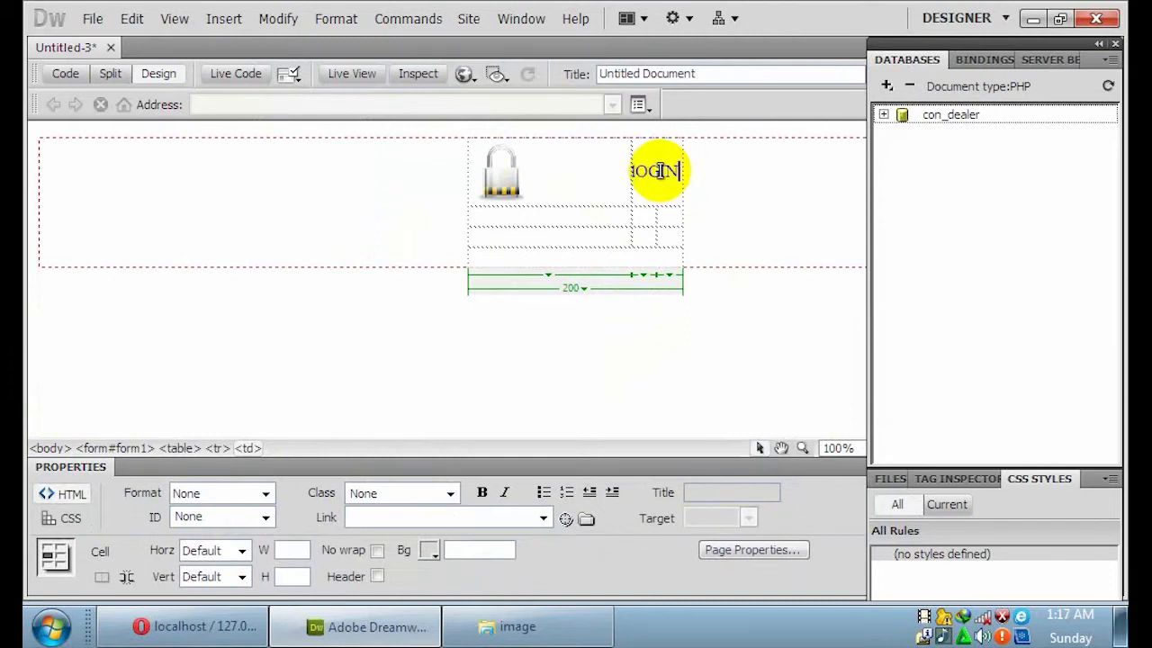
{"action": "key", "text": "BackSpace"}
{"action": "key", "text": "BackSpace"}
{"action": "key", "text": "BackSpace"}
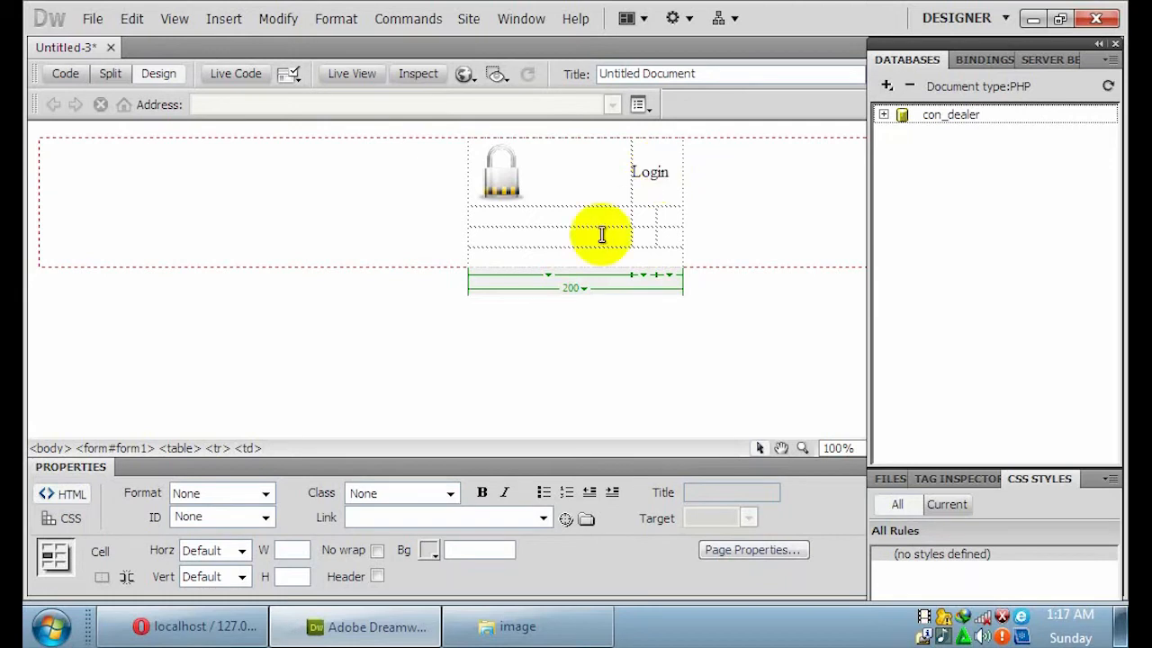
{"action": "left_click", "coordinate": [552, 213]}
{"action": "type", "text": "User Name"}
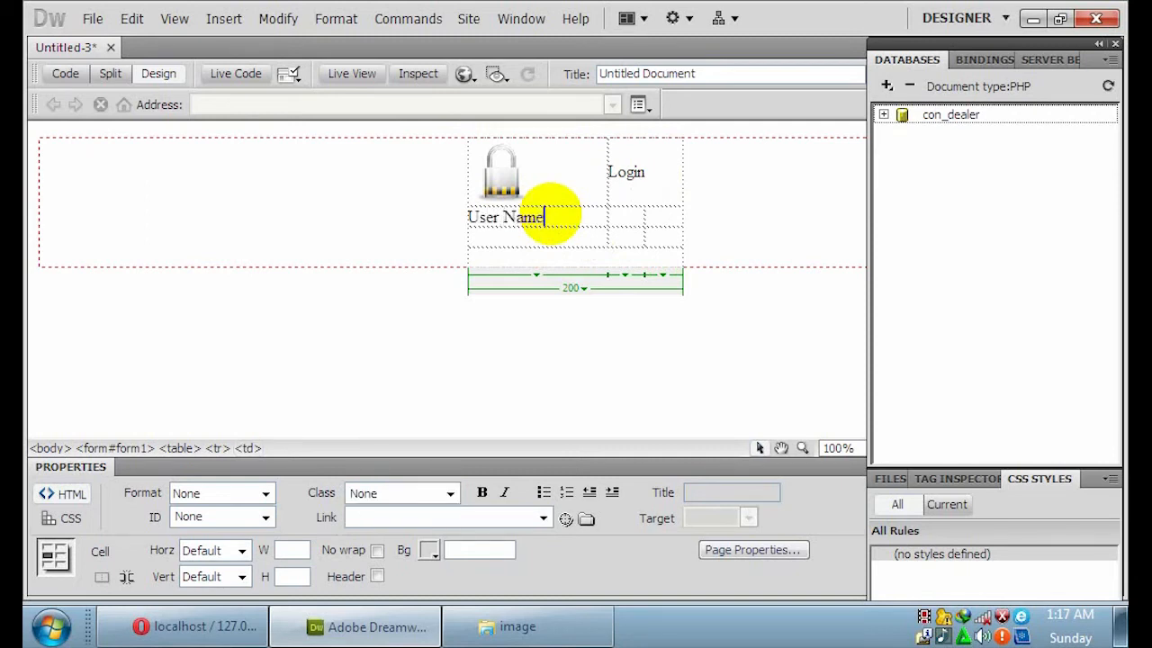
{"action": "left_click", "coordinate": [546, 229]}
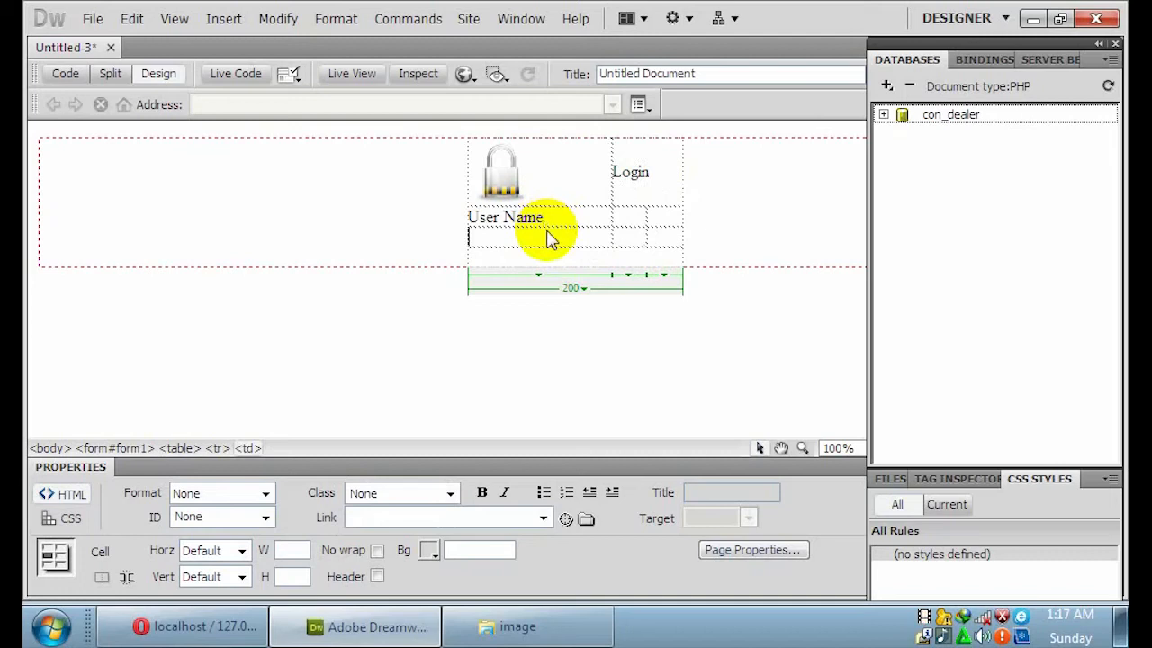
{"action": "type", "text": "Password"}
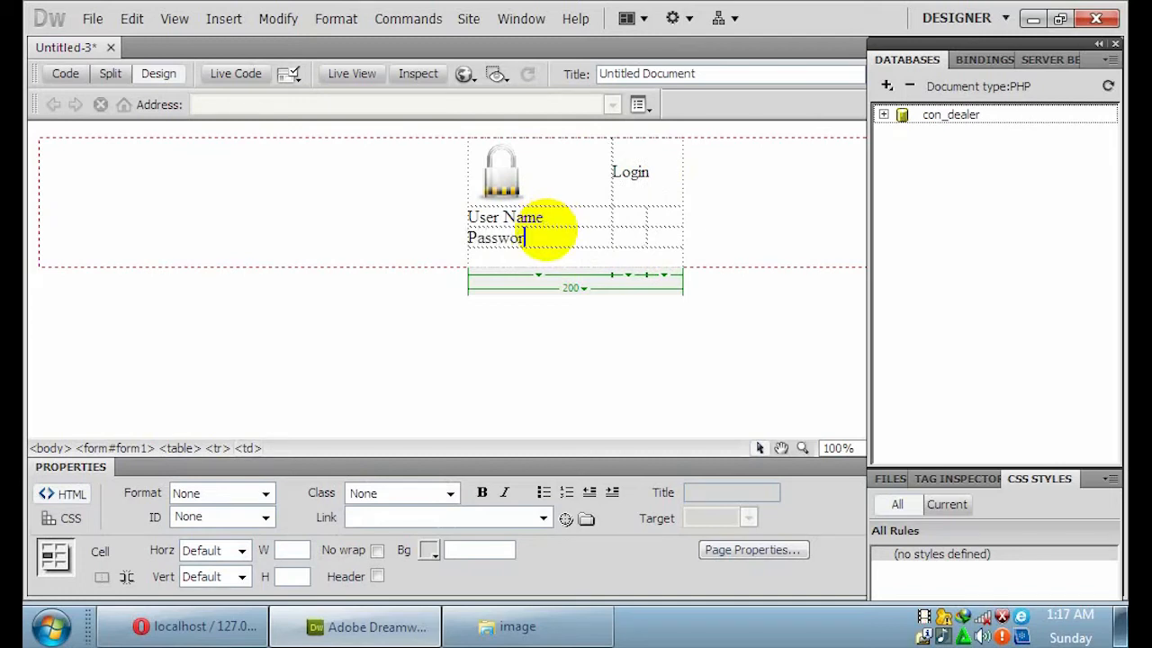
{"action": "left_click", "coordinate": [634, 214]}
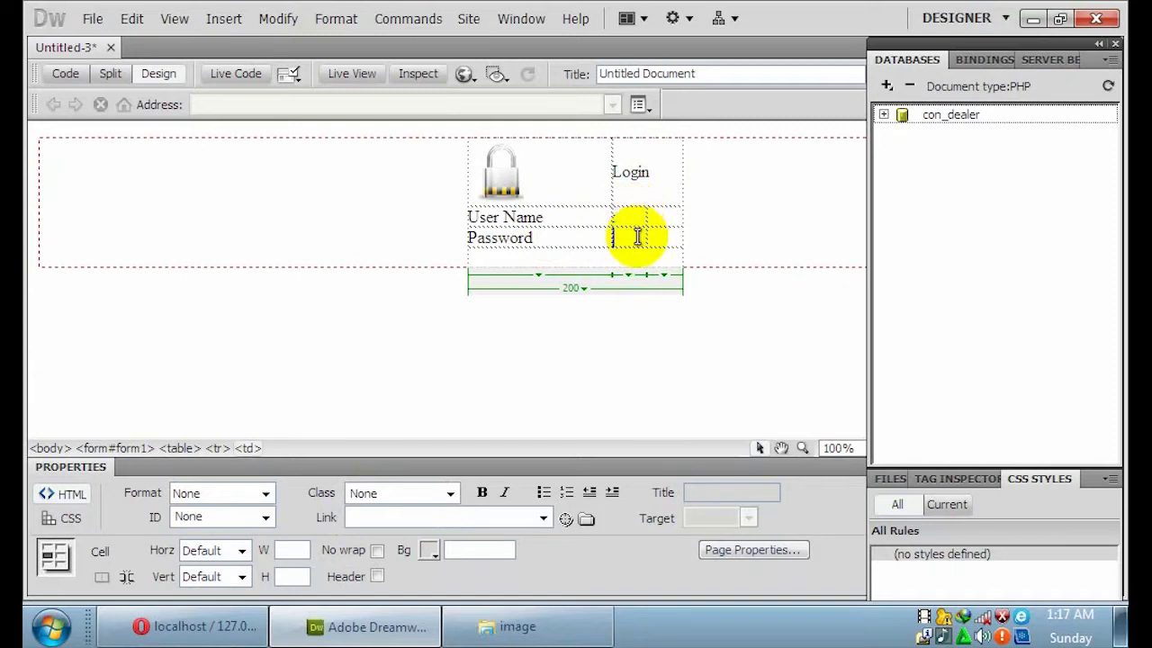
{"action": "left_click", "coordinate": [661, 213]}
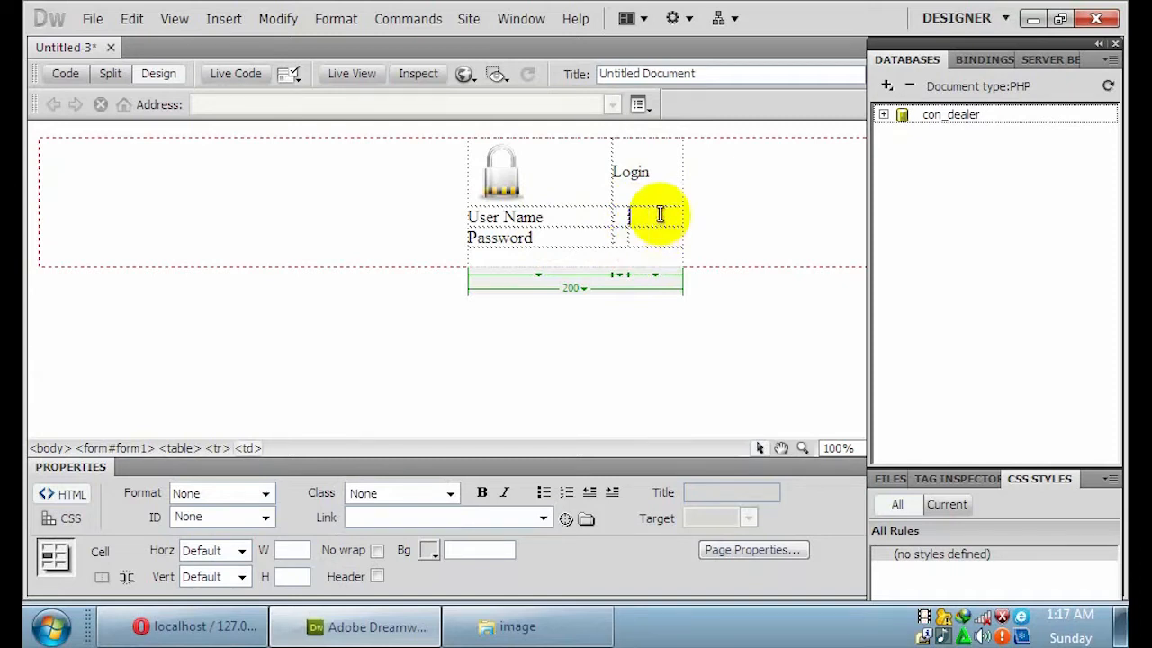
Add a text input field beside the User Name label.
{"action": "left_click", "coordinate": [227, 22]}
{"action": "mouse_move", "coordinate": [424, 200]}
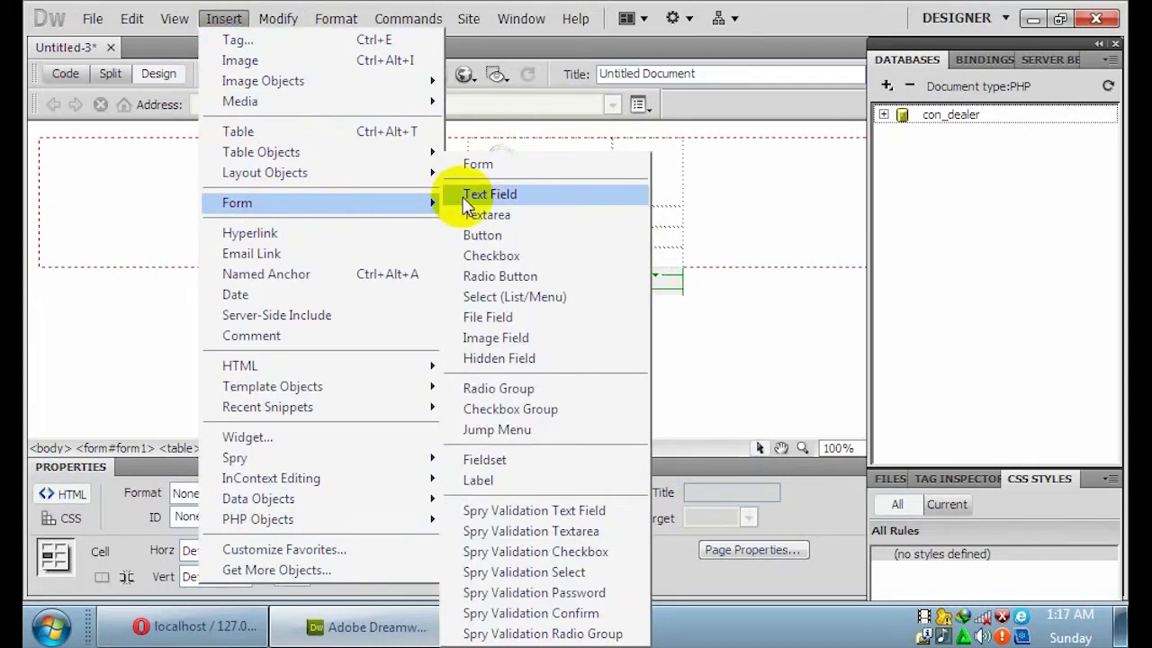
{"action": "left_click", "coordinate": [466, 203]}
{"action": "left_click", "coordinate": [738, 148]}
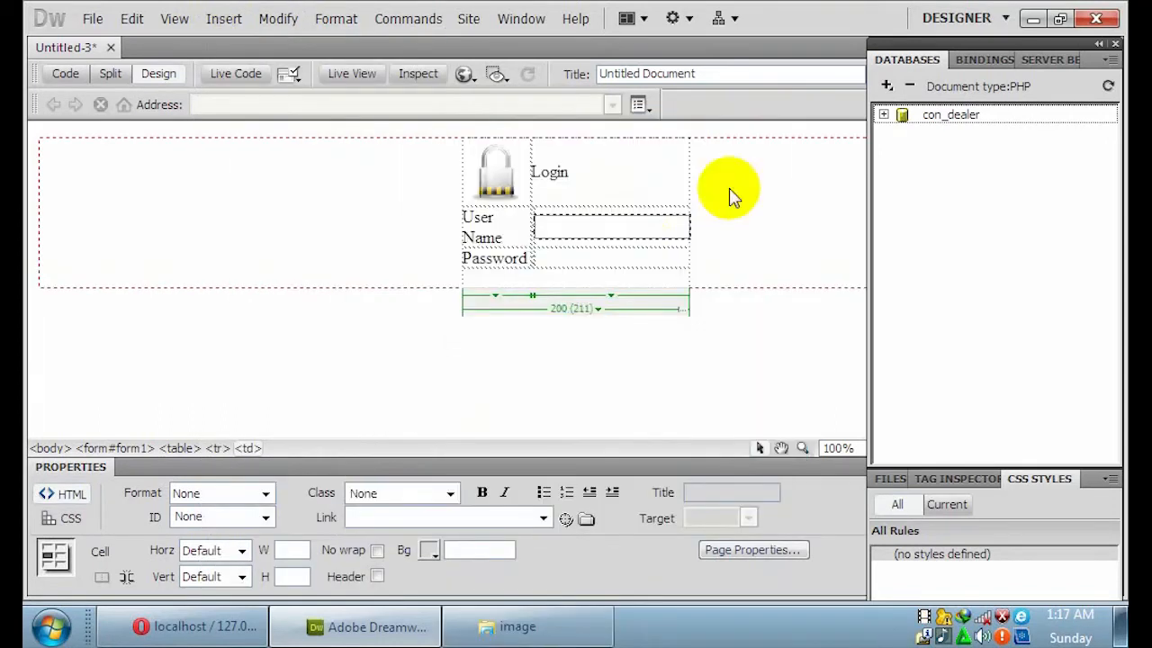
Add a text input field beside Password and a new empty row below it.
{"action": "left_click", "coordinate": [594, 255]}
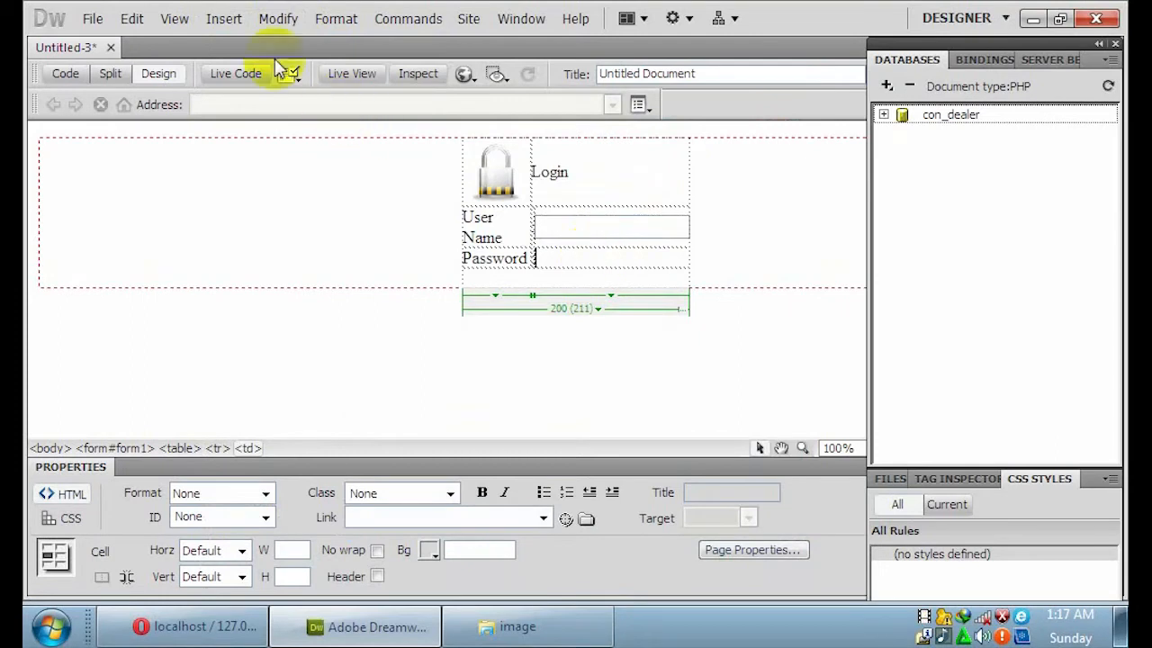
{"action": "left_click", "coordinate": [225, 20]}
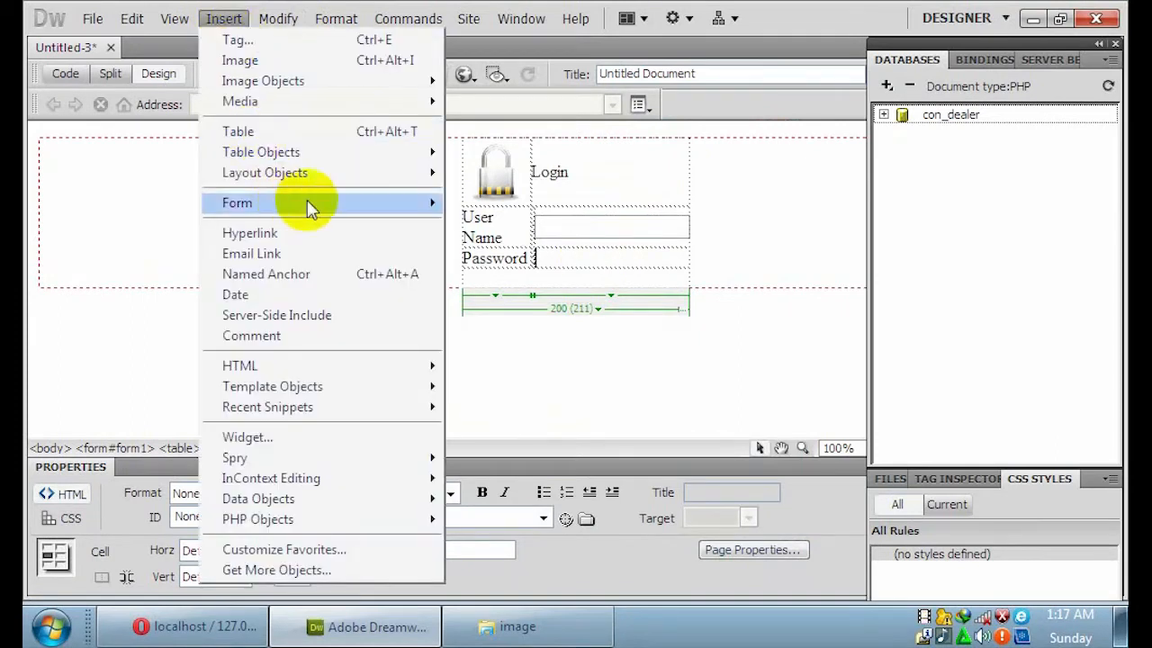
{"action": "mouse_move", "coordinate": [310, 205]}
{"action": "left_click", "coordinate": [505, 192]}
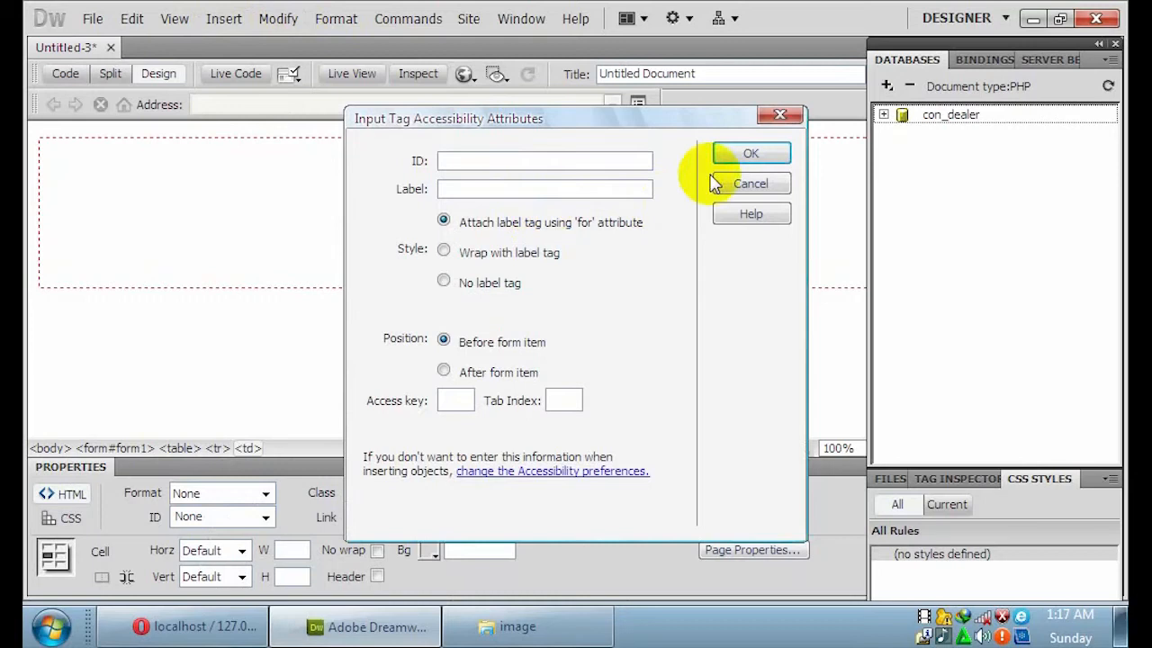
{"action": "left_click", "coordinate": [735, 154]}
{"action": "key", "text": "Tab"}
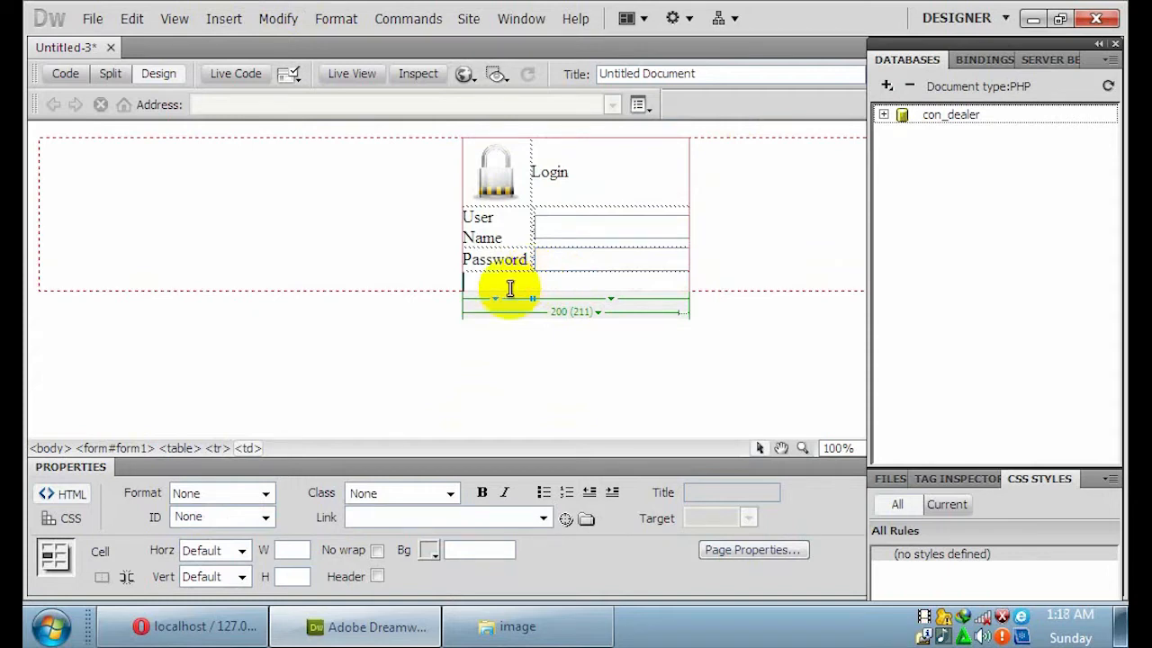
Centre the bottom row's contents and add a Submit button there.
{"action": "left_click", "coordinate": [243, 556]}
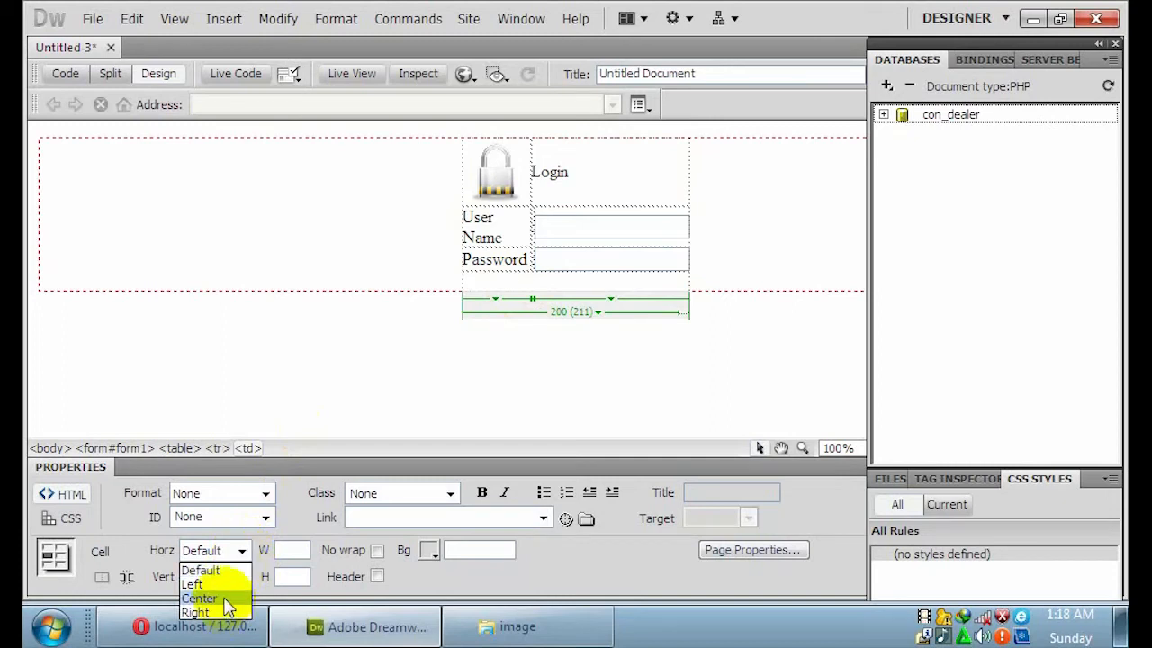
{"action": "left_click", "coordinate": [225, 601]}
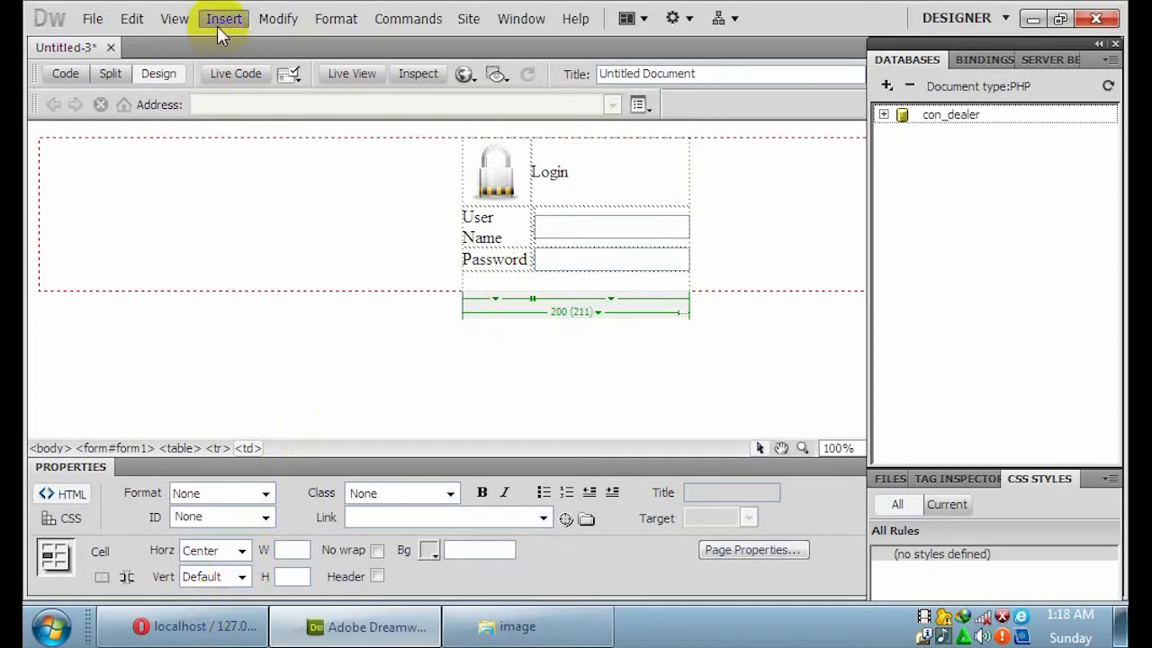
{"action": "left_click", "coordinate": [217, 26]}
{"action": "mouse_move", "coordinate": [268, 203]}
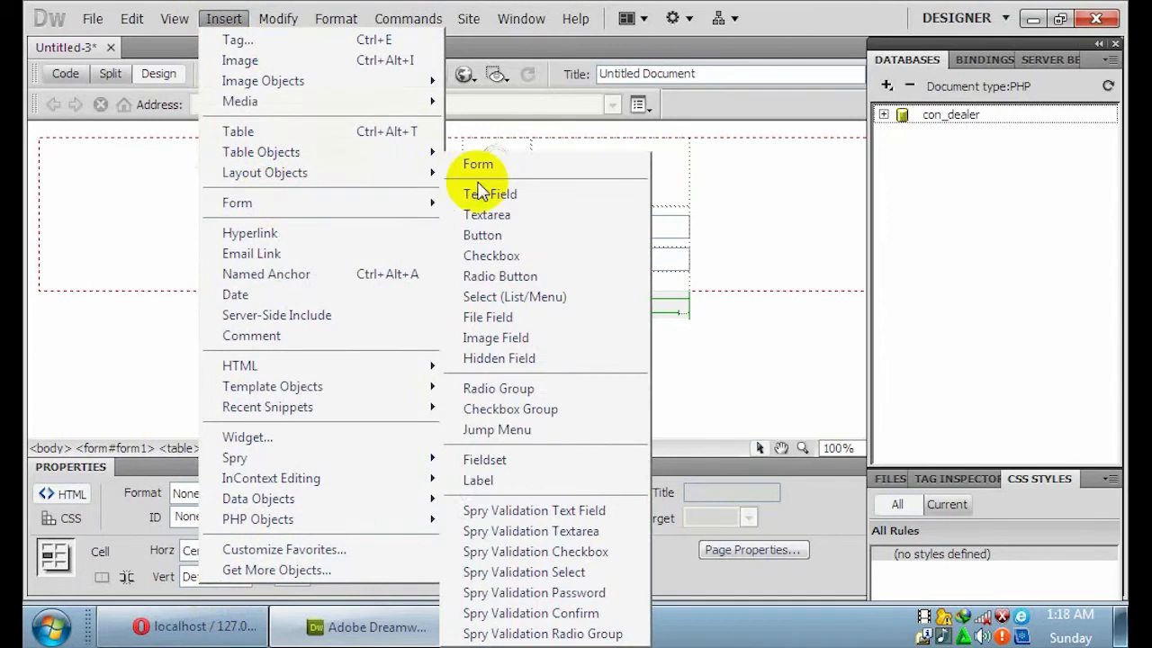
{"action": "left_click", "coordinate": [491, 236]}
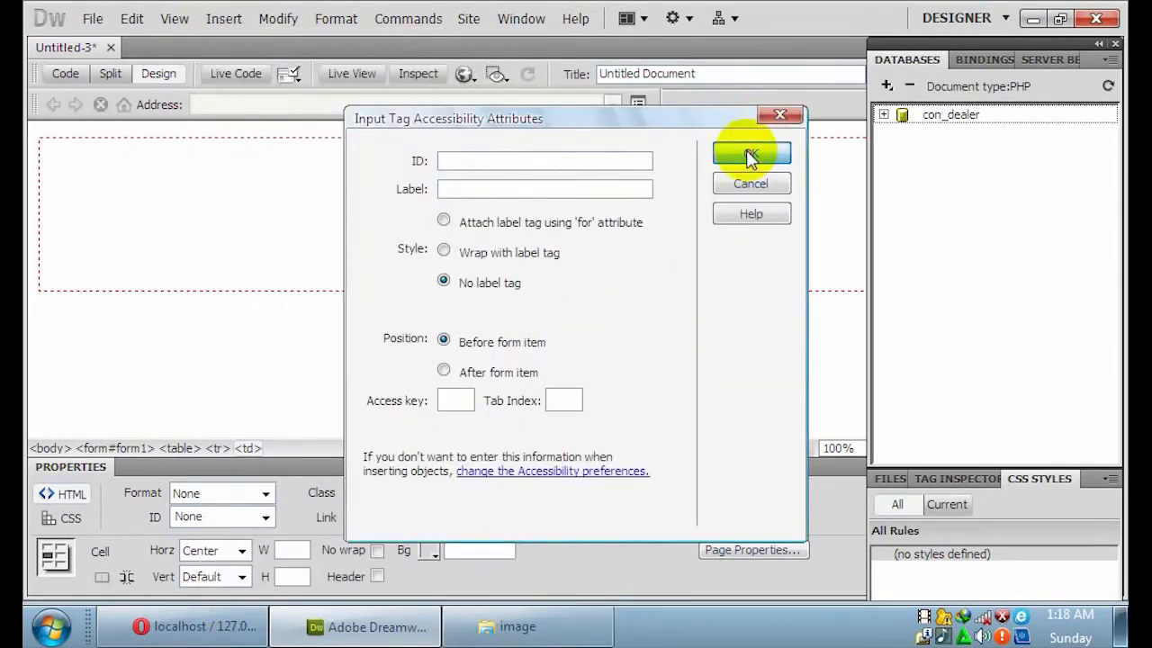
{"action": "left_click", "coordinate": [750, 157]}
Add a second button set to Reset form, and widen the table to 261 pixels.
{"action": "left_click", "coordinate": [629, 279]}
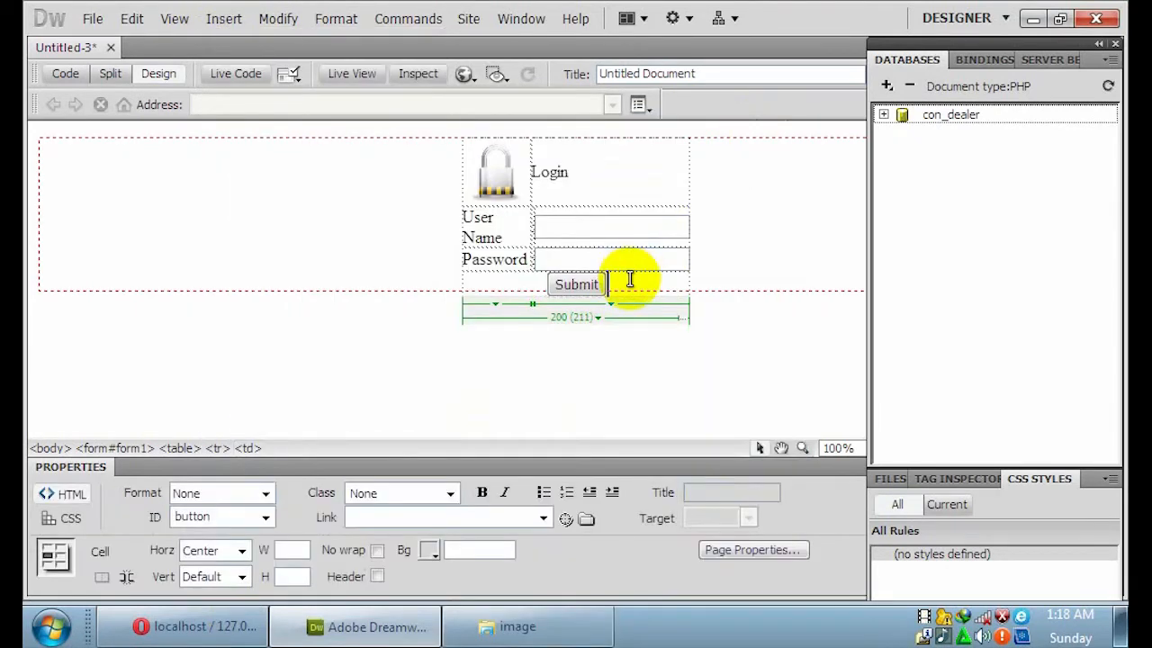
{"action": "left_click", "coordinate": [221, 22]}
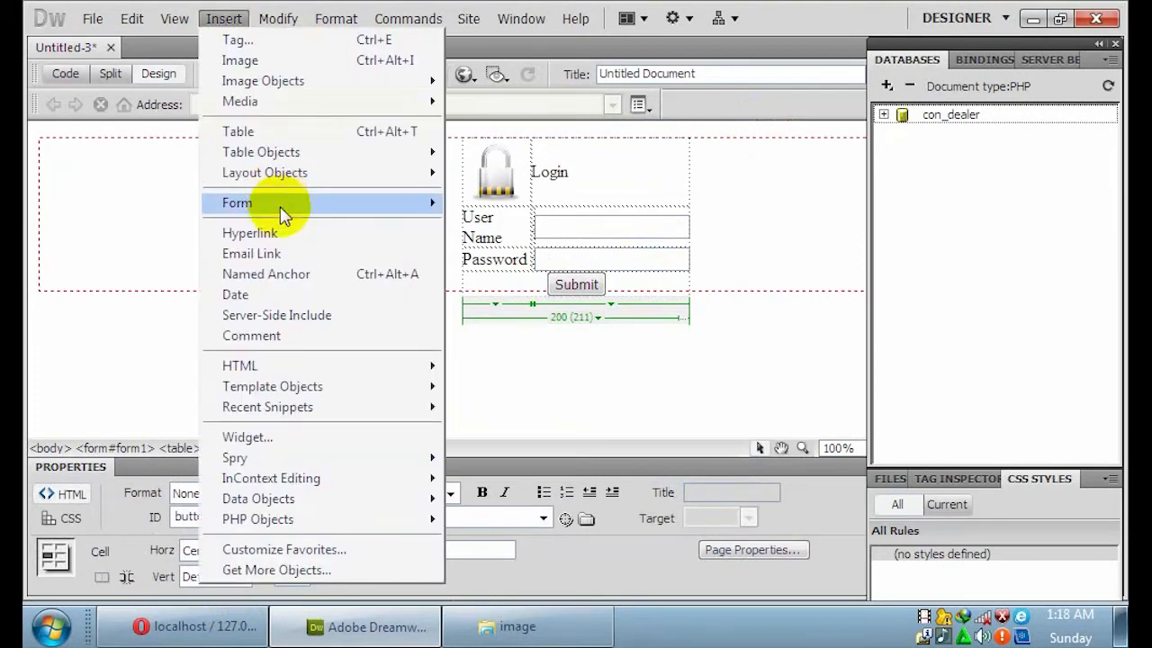
{"action": "mouse_move", "coordinate": [285, 209]}
{"action": "left_click", "coordinate": [486, 235]}
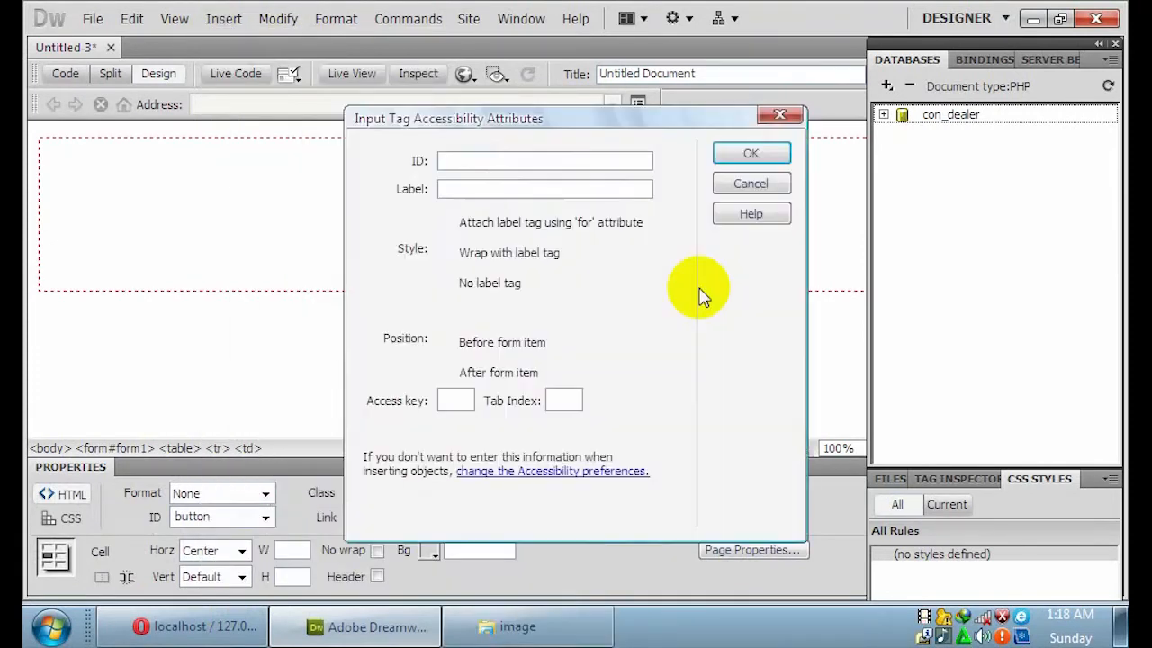
{"action": "left_click", "coordinate": [749, 155]}
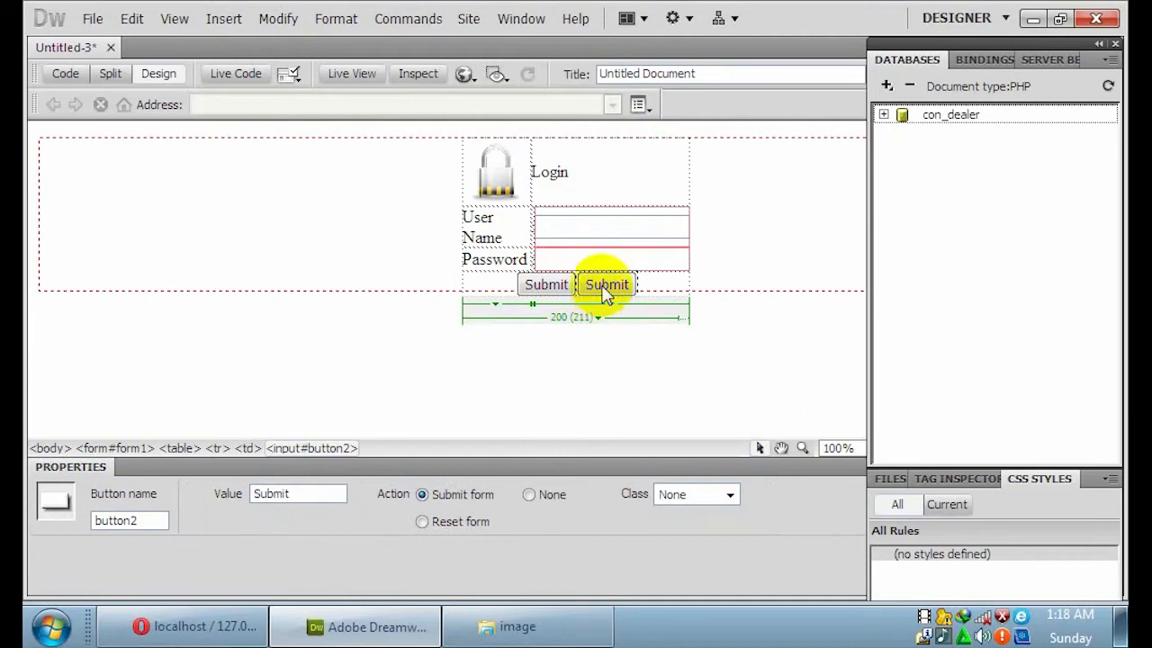
{"action": "left_click", "coordinate": [423, 521]}
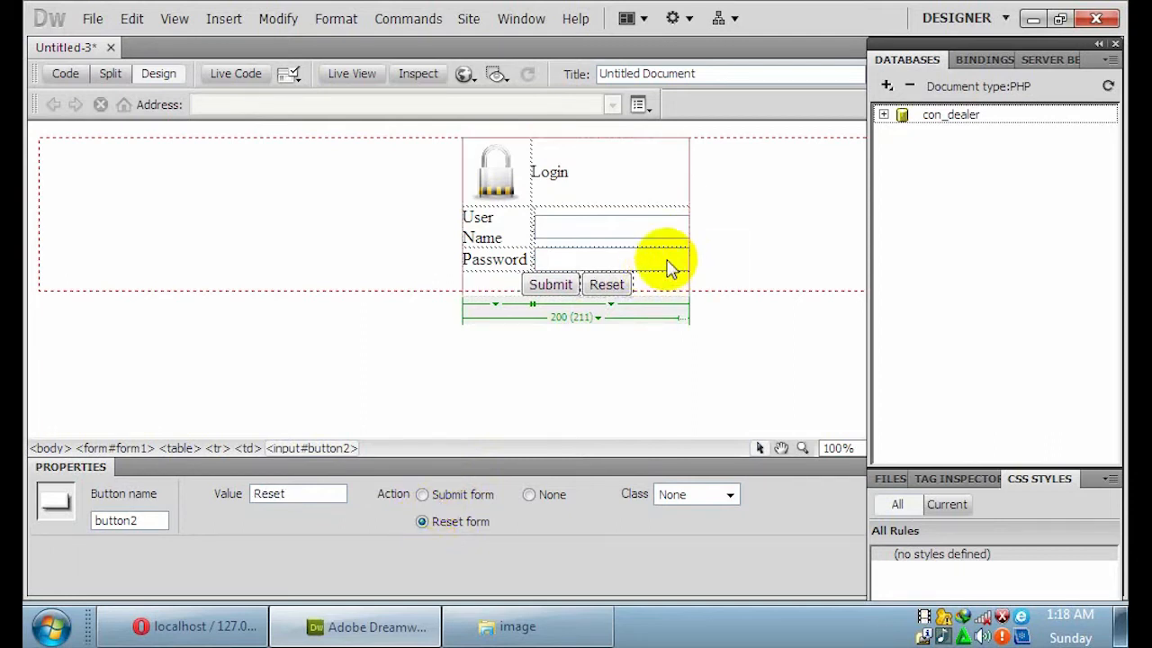
{"action": "left_click", "coordinate": [689, 222]}
{"action": "left_click_drag", "start_coordinate": [711, 221], "coordinate": [728, 224]}
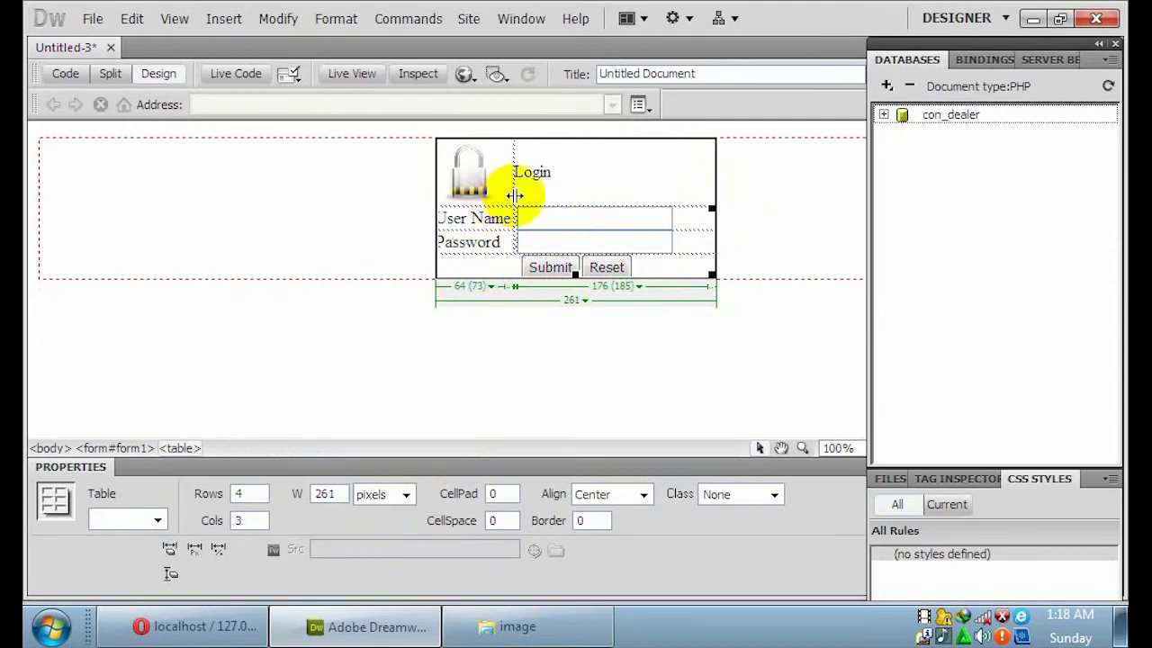
Stretch the table to 298 pixels and widen the label column to 99 pixels.
{"action": "left_click_drag", "start_coordinate": [712, 208], "coordinate": [751, 206]}
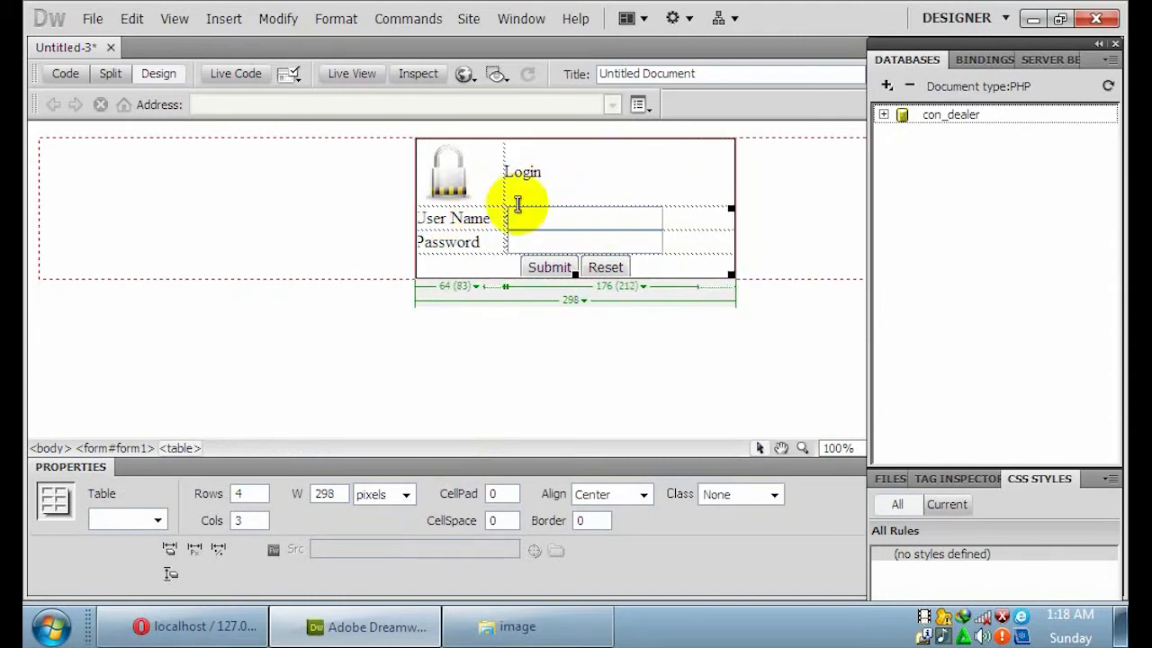
{"action": "left_click_drag", "start_coordinate": [504, 190], "coordinate": [534, 186]}
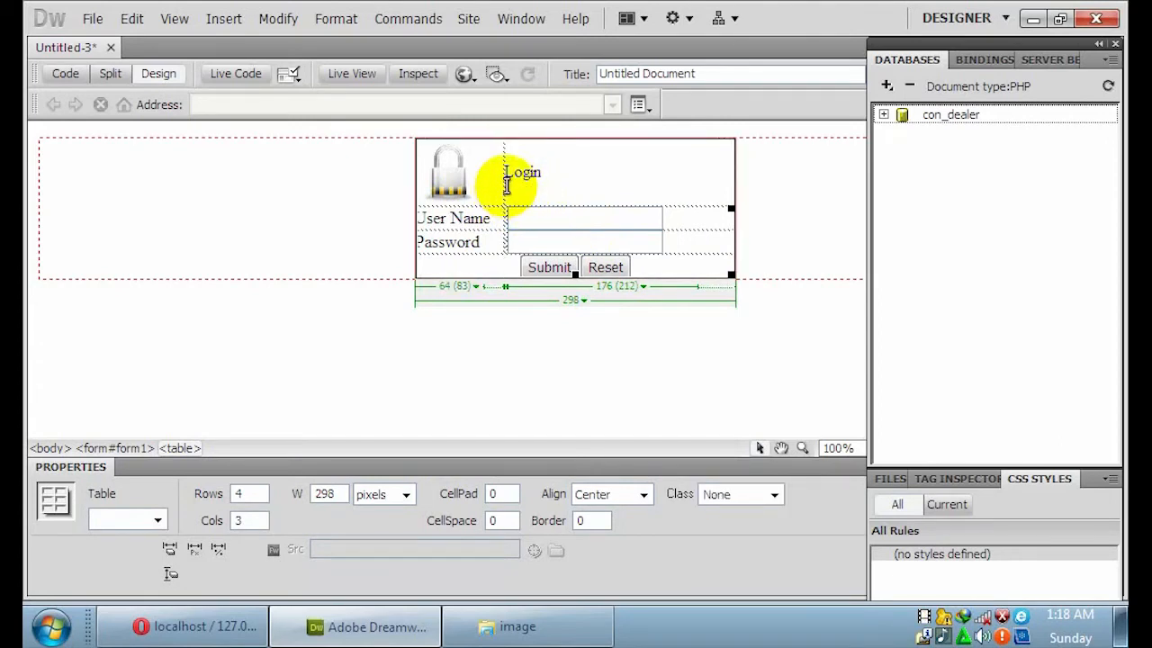
{"action": "mouse_move", "coordinate": [538, 210]}
{"action": "left_mouse_down"}
{"action": "mouse_move", "coordinate": [521, 194]}
{"action": "mouse_move", "coordinate": [533, 224]}
{"action": "left_mouse_up"}
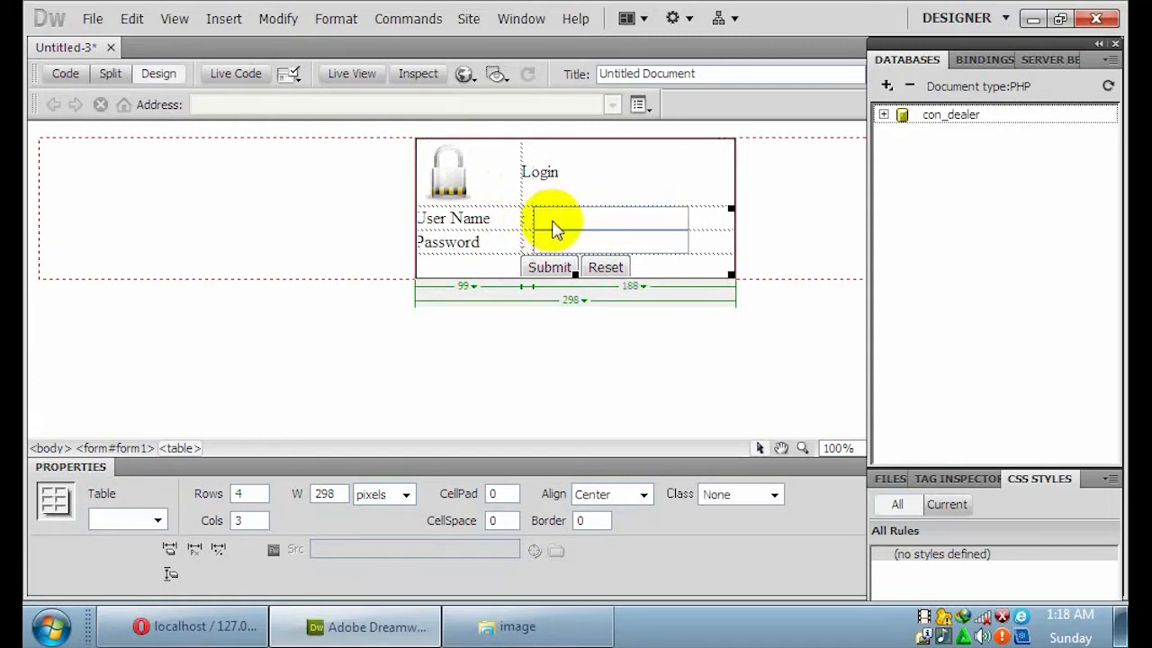
Centre the Login heading and add blank lines above and below the Submit and Reset buttons.
{"action": "left_click", "coordinate": [592, 181]}
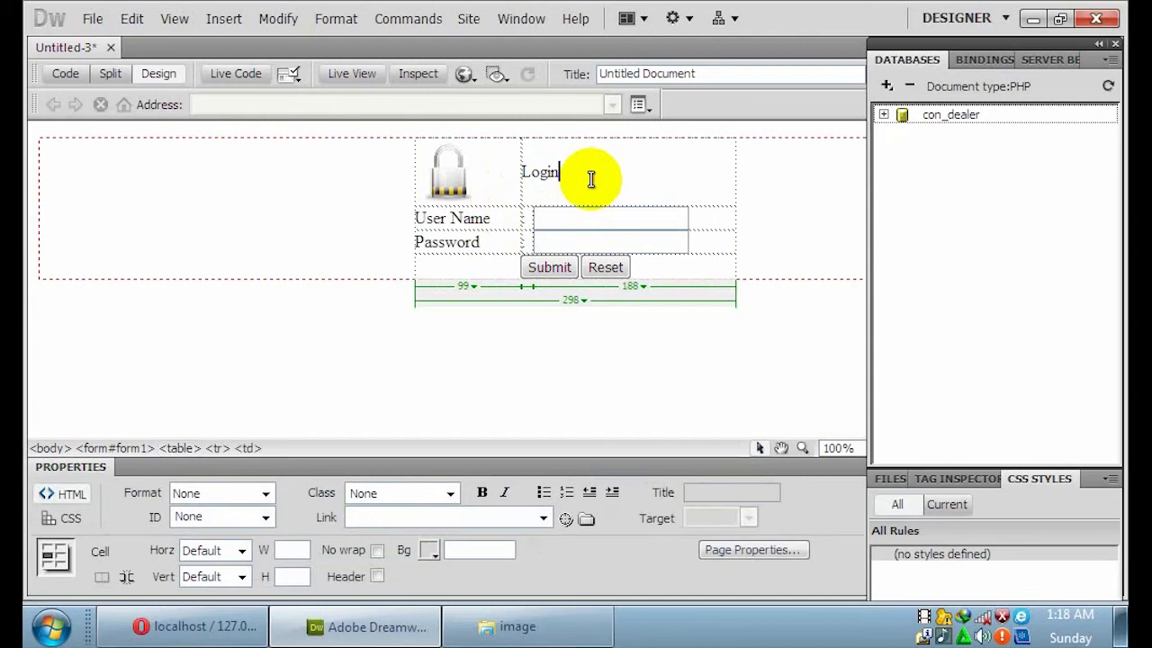
{"action": "left_click", "coordinate": [246, 549]}
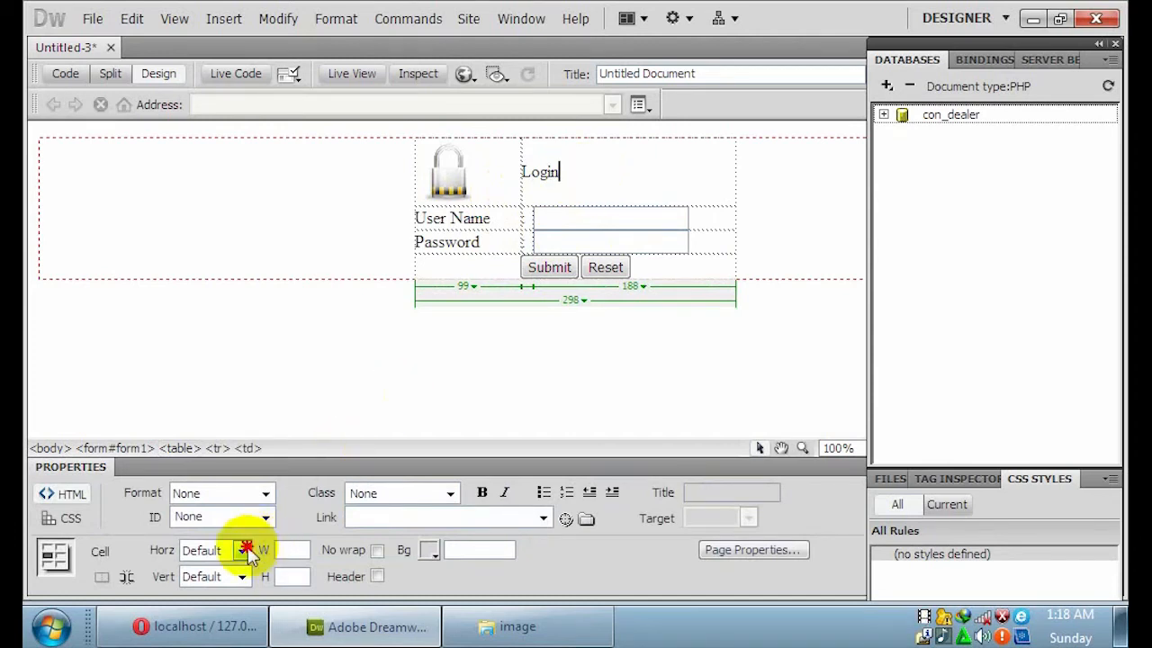
{"action": "left_click", "coordinate": [217, 594]}
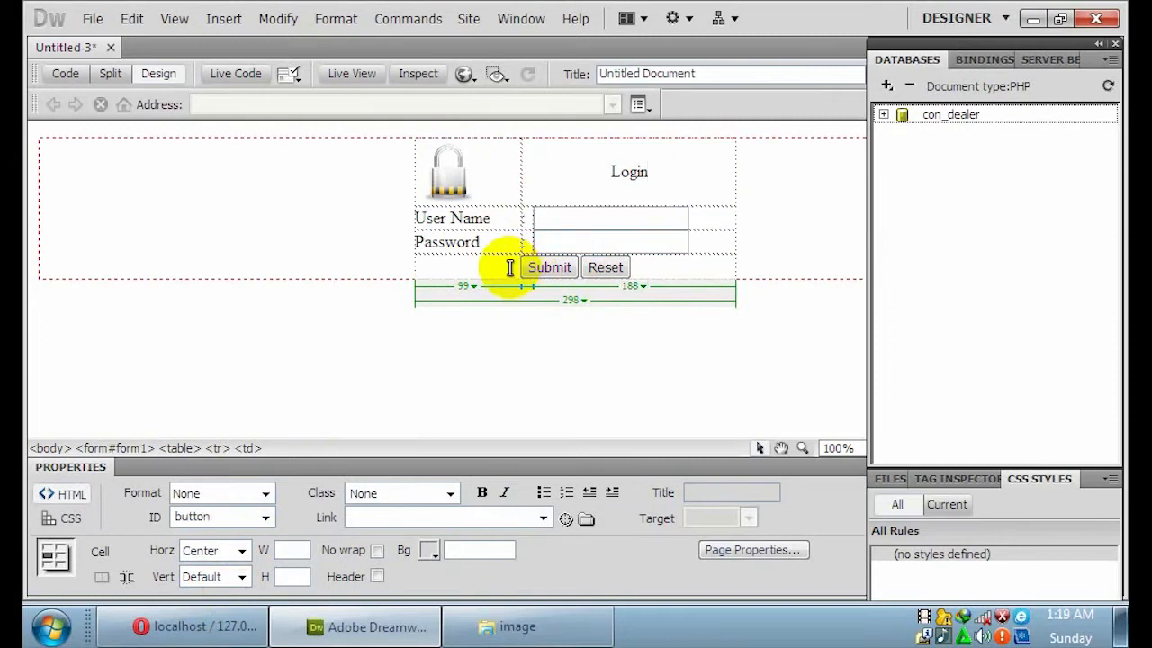
{"action": "key", "text": "Return"}
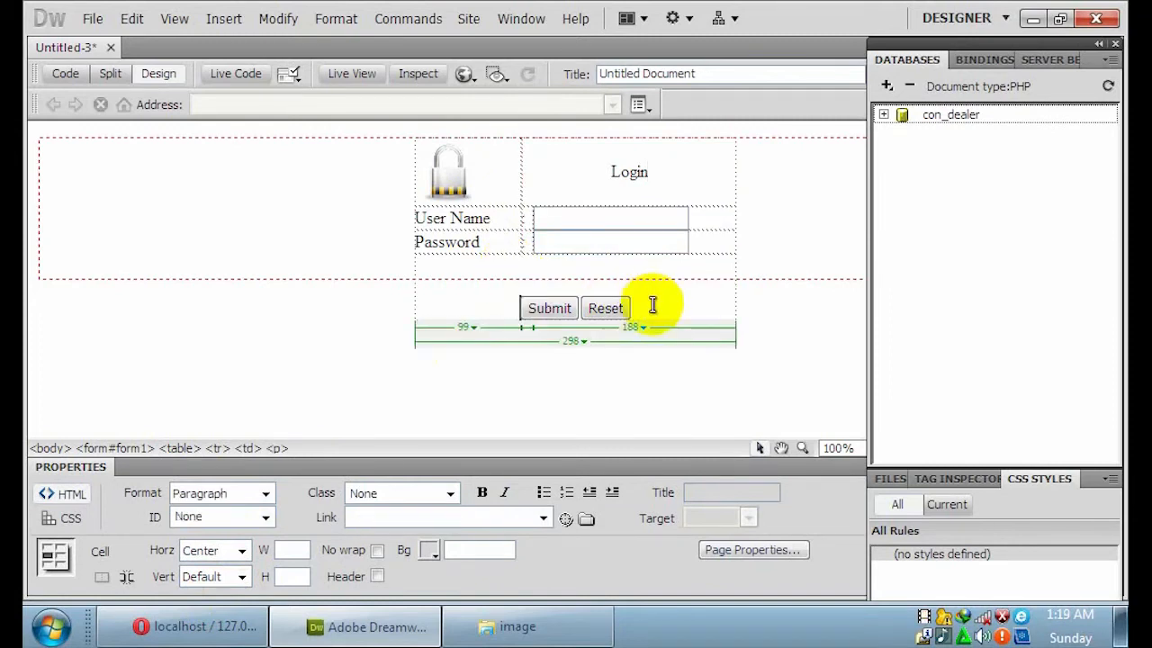
{"action": "key", "text": "Return"}
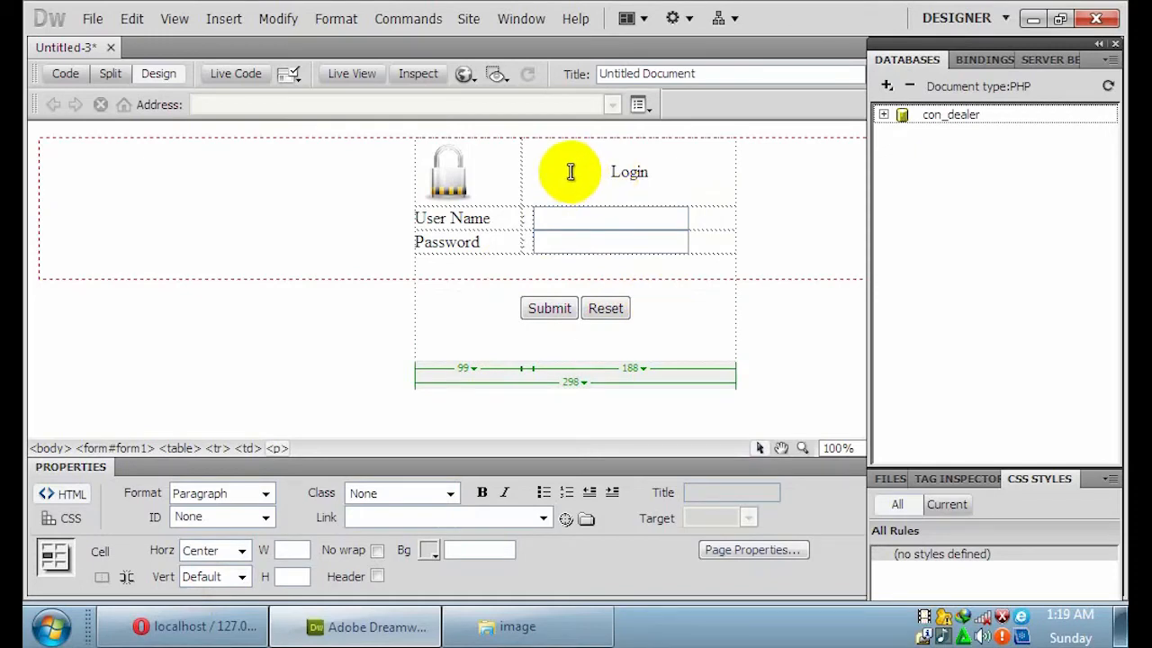
{"action": "left_click", "coordinate": [331, 374]}
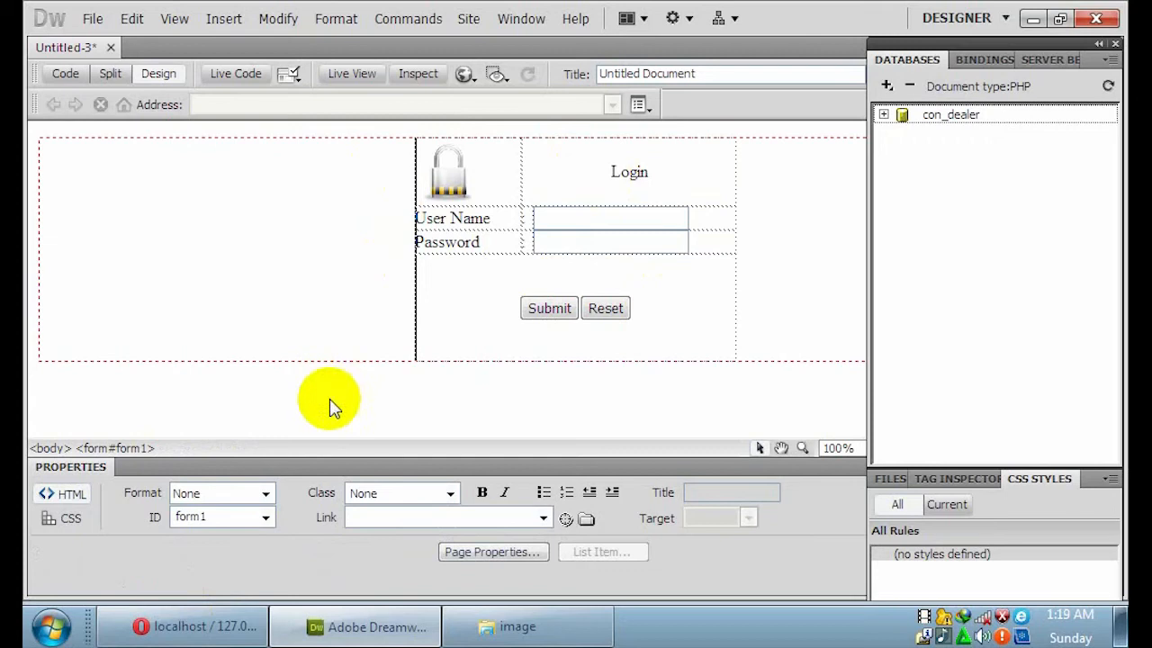
Create a '#form1 table' CSS rule setting the login table's text colour to #333.
{"action": "left_click", "coordinate": [72, 521]}
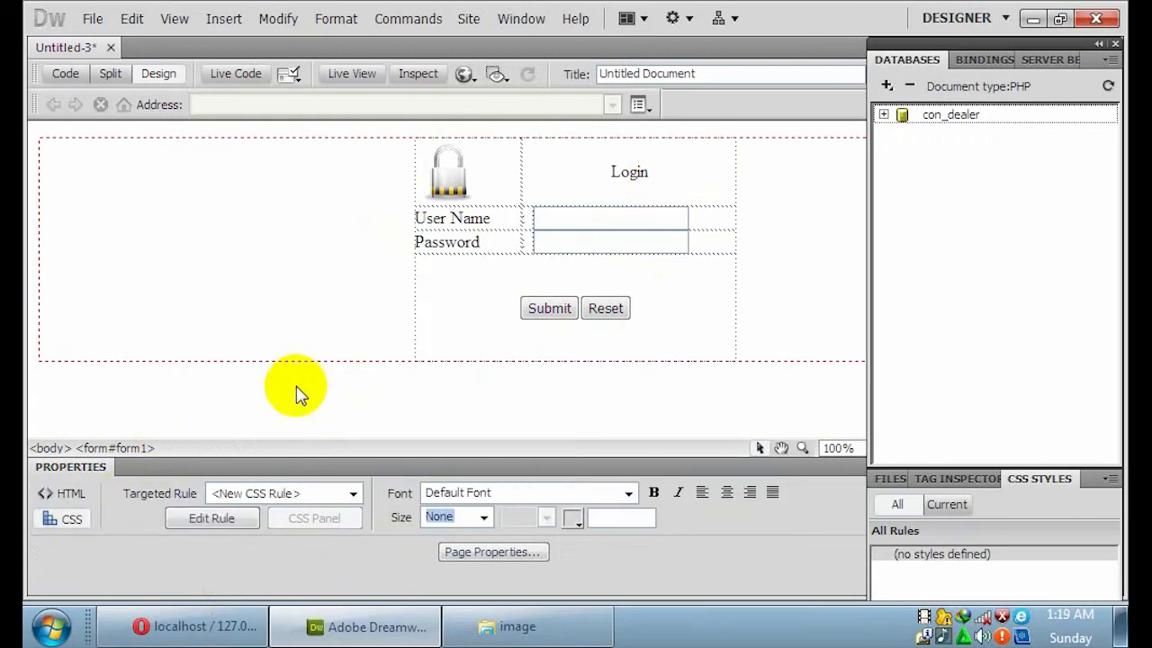
{"action": "left_click", "coordinate": [575, 519]}
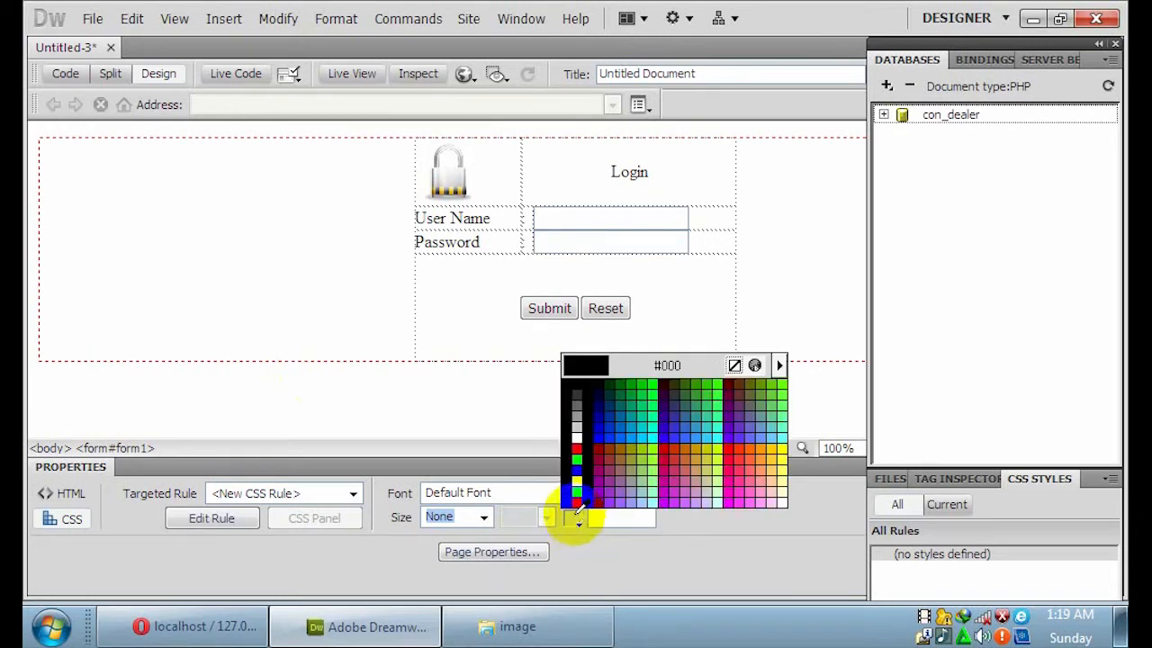
{"action": "left_click", "coordinate": [577, 396]}
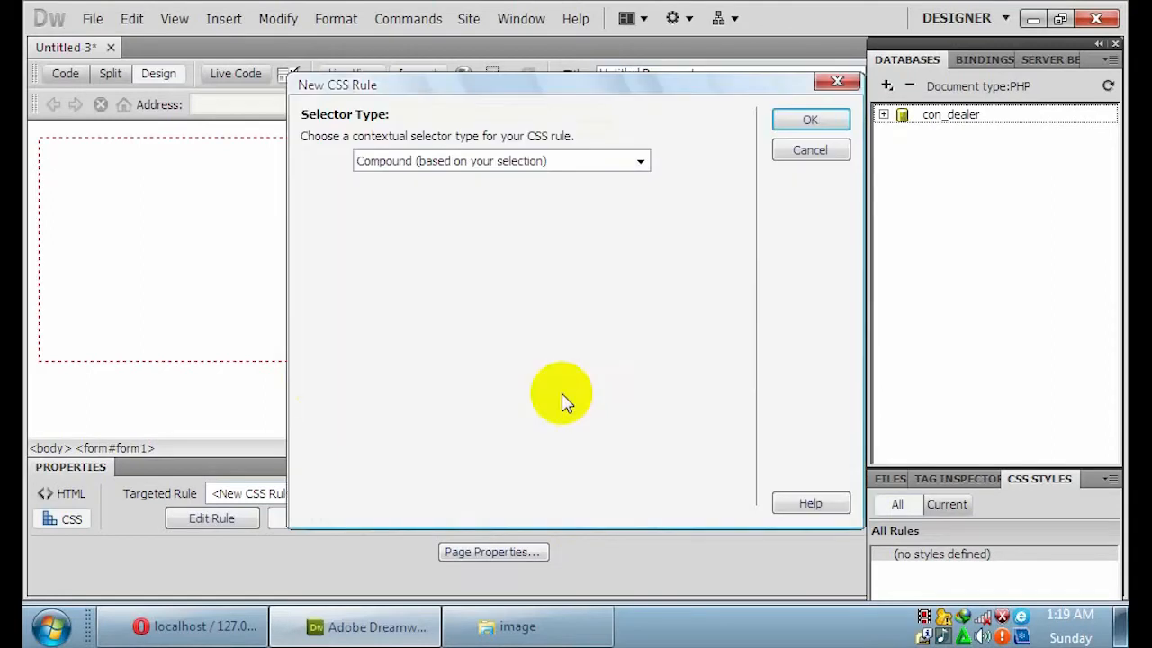
{"action": "left_click", "coordinate": [807, 124]}
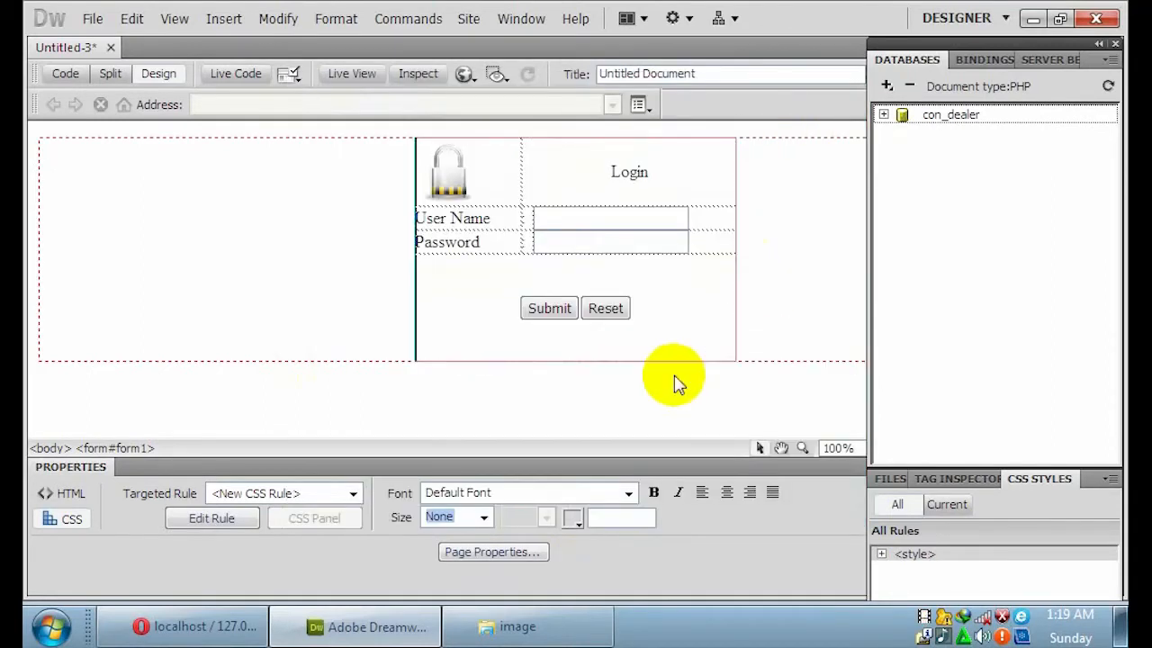
{"action": "left_click", "coordinate": [718, 323]}
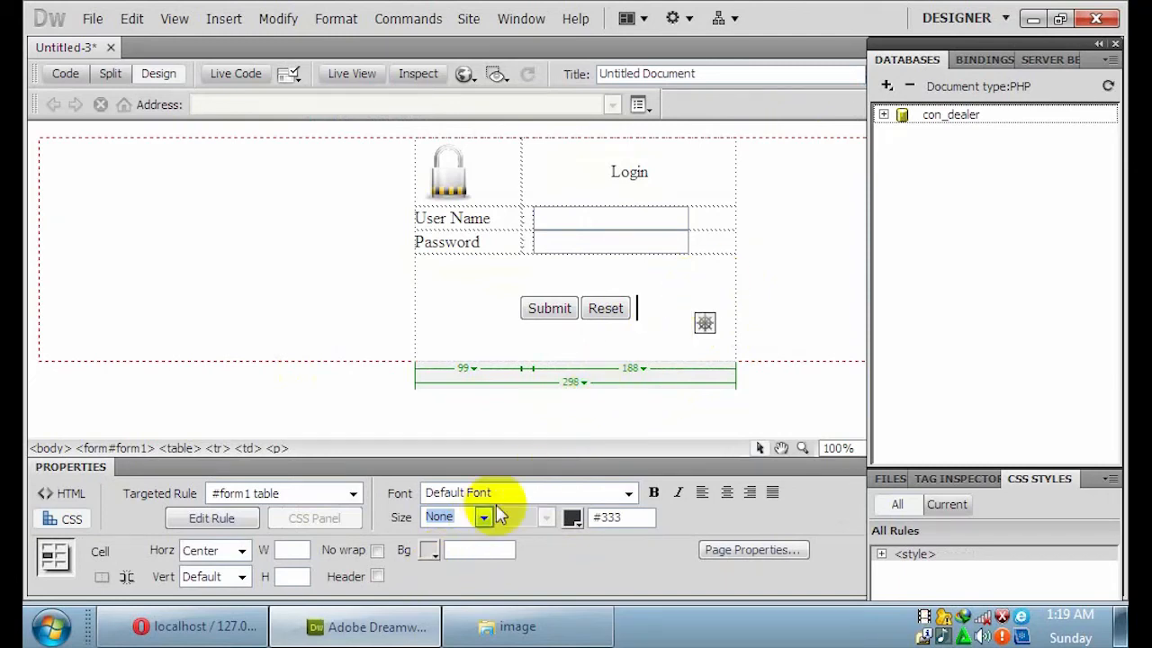
Give the buttons cell a dark grey background and the top login rows grey #666666.
{"action": "left_click", "coordinate": [432, 551]}
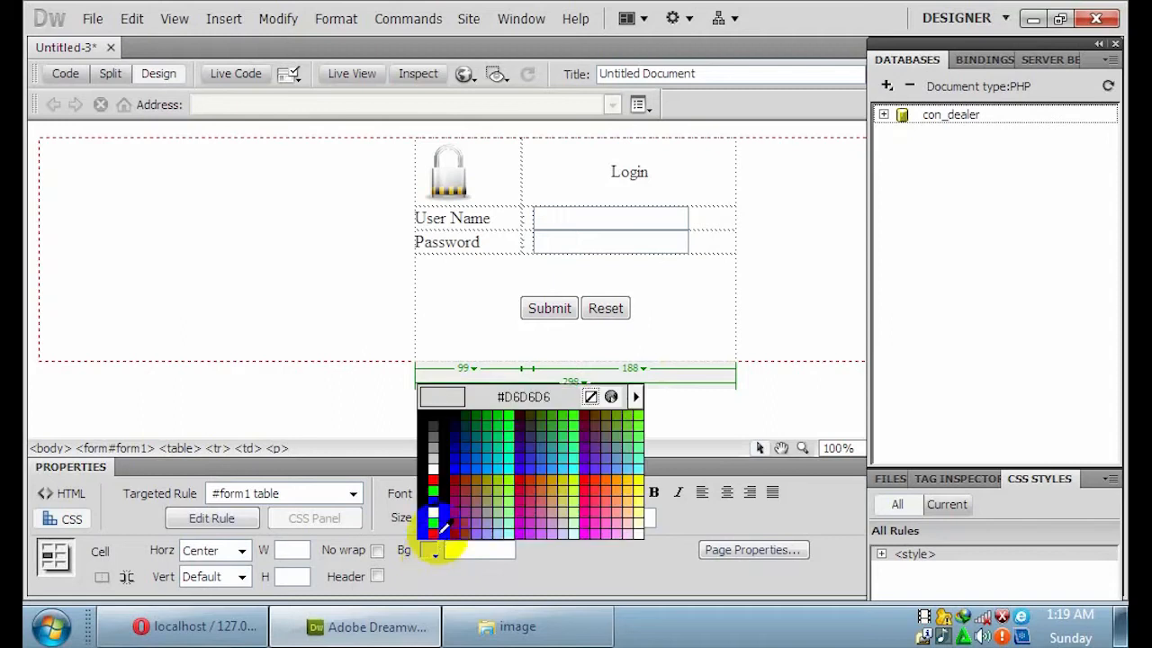
{"action": "left_click", "coordinate": [436, 425]}
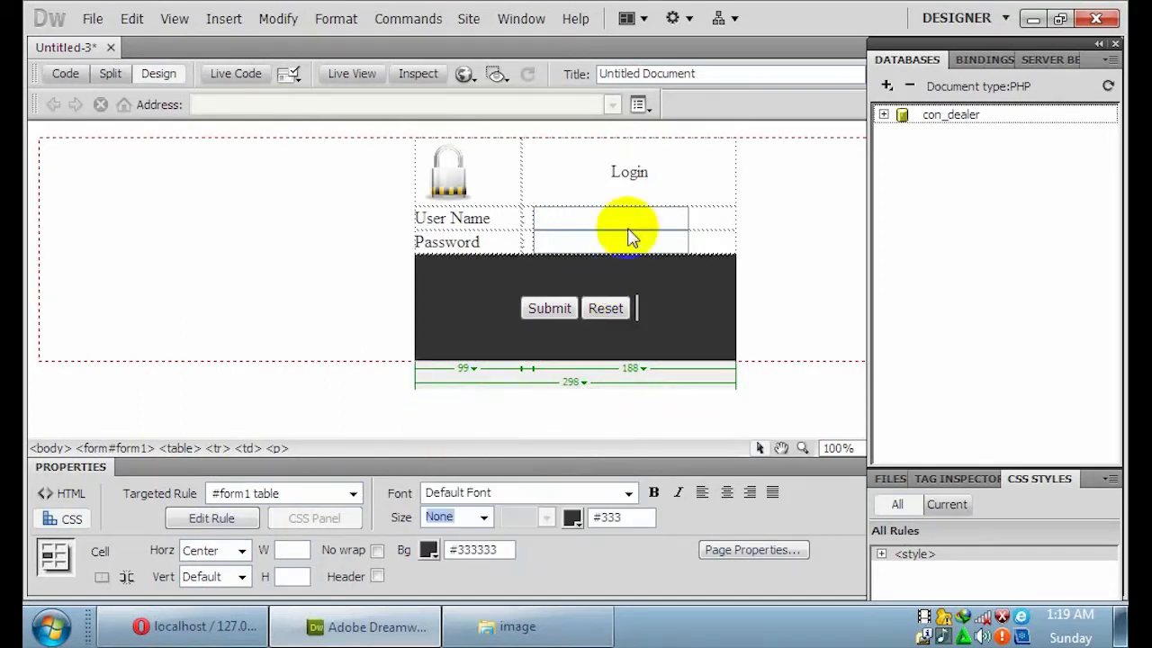
{"action": "left_click", "coordinate": [507, 177]}
{"action": "left_click_drag", "start_coordinate": [628, 223], "coordinate": [682, 244]}
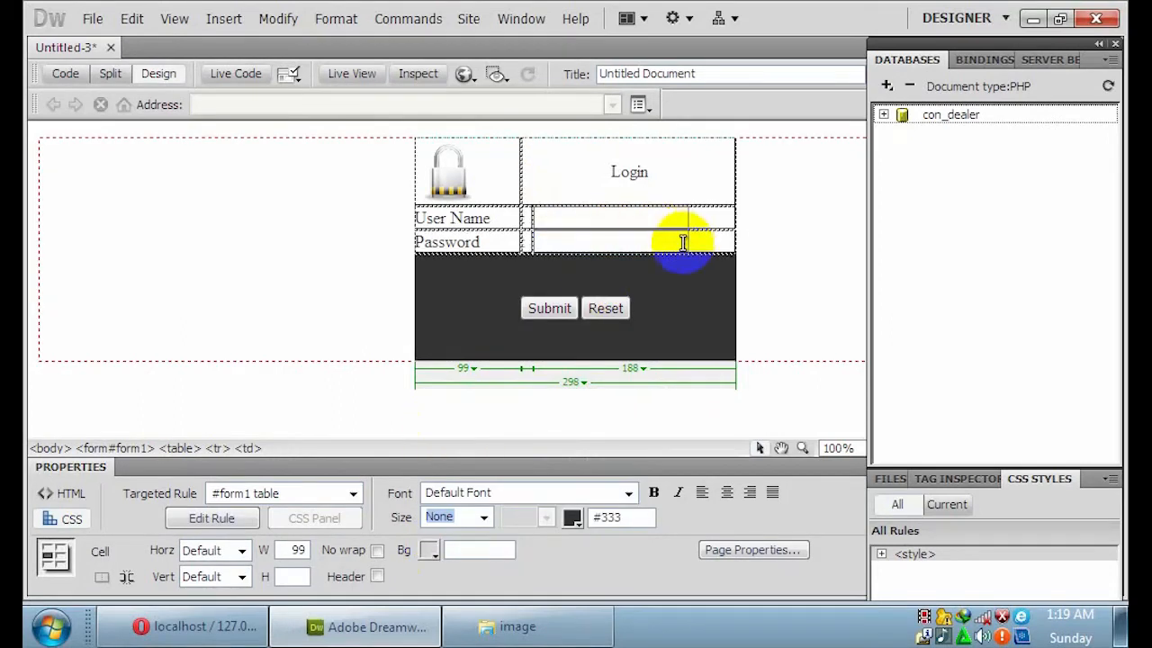
{"action": "left_click", "coordinate": [435, 550]}
{"action": "left_click", "coordinate": [438, 439]}
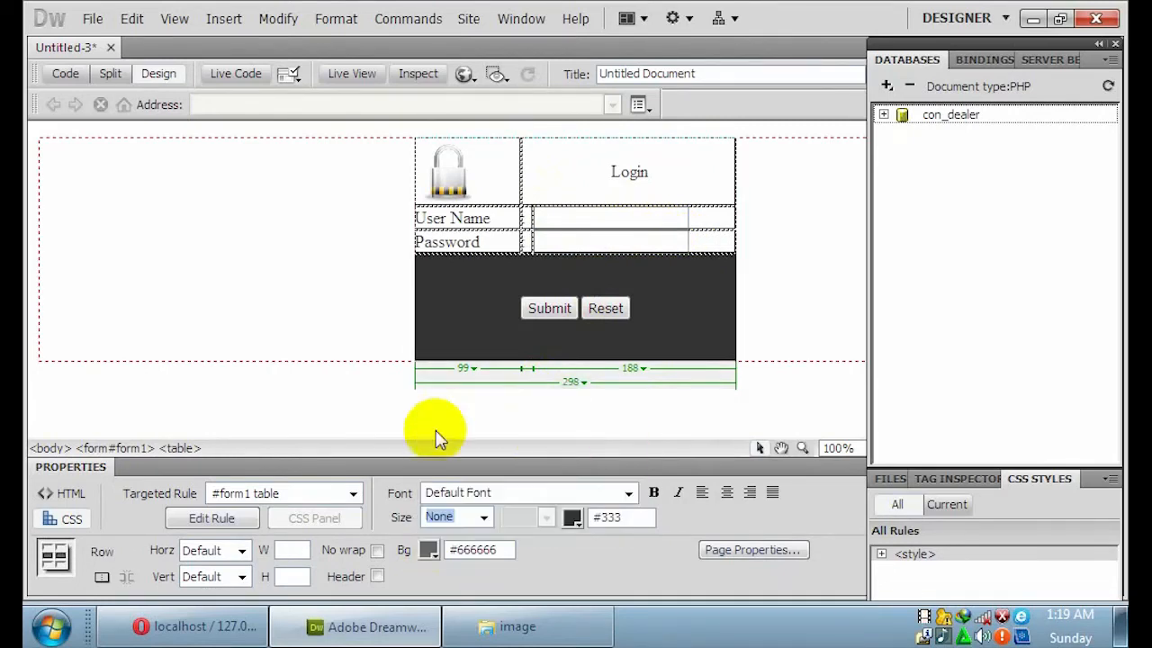
Match the buttons cell's background to the Login cell's grey #666666 with the eyedropper.
{"action": "left_click", "coordinate": [496, 289]}
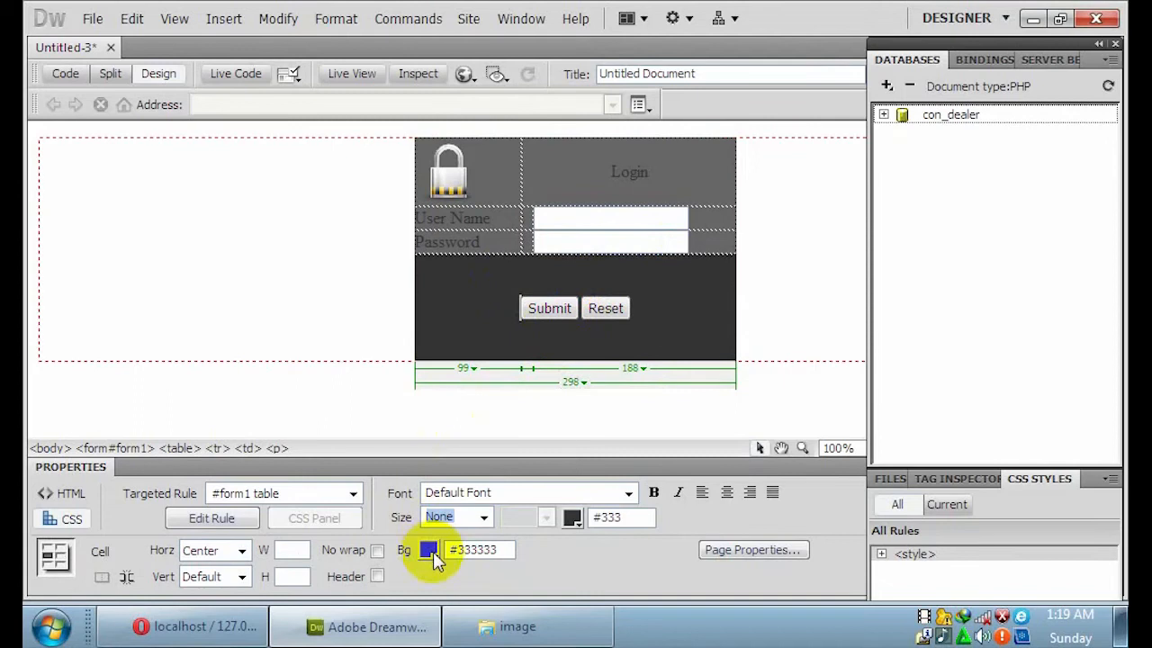
{"action": "left_click", "coordinate": [434, 552]}
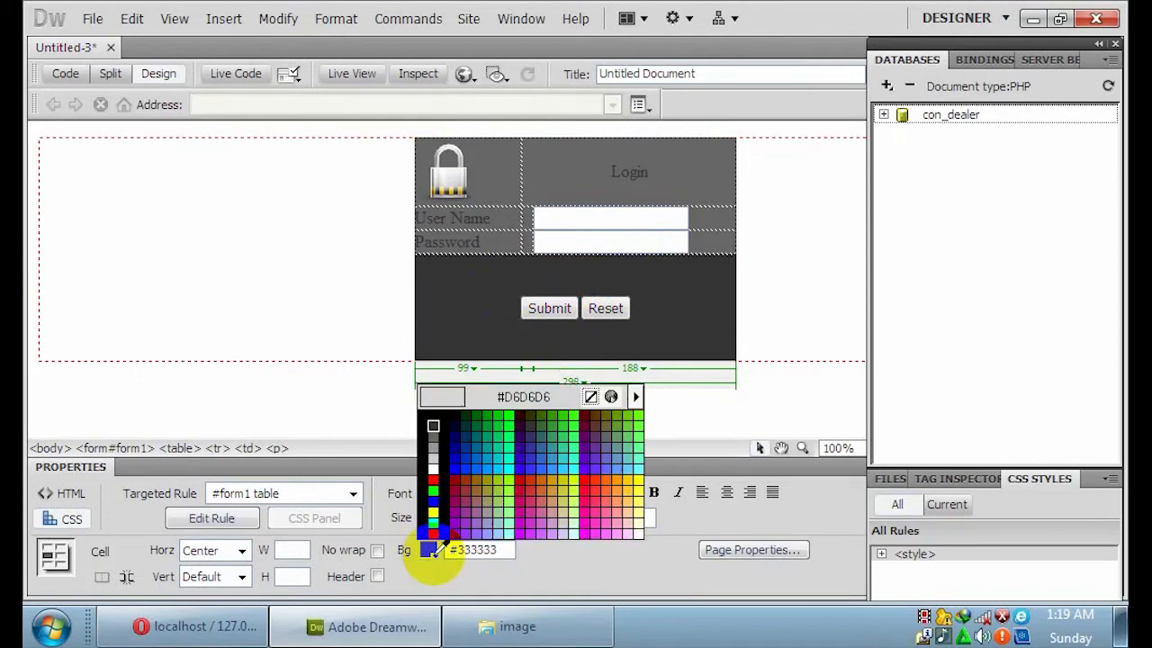
{"action": "left_click", "coordinate": [432, 428]}
{"action": "left_click", "coordinate": [774, 312]}
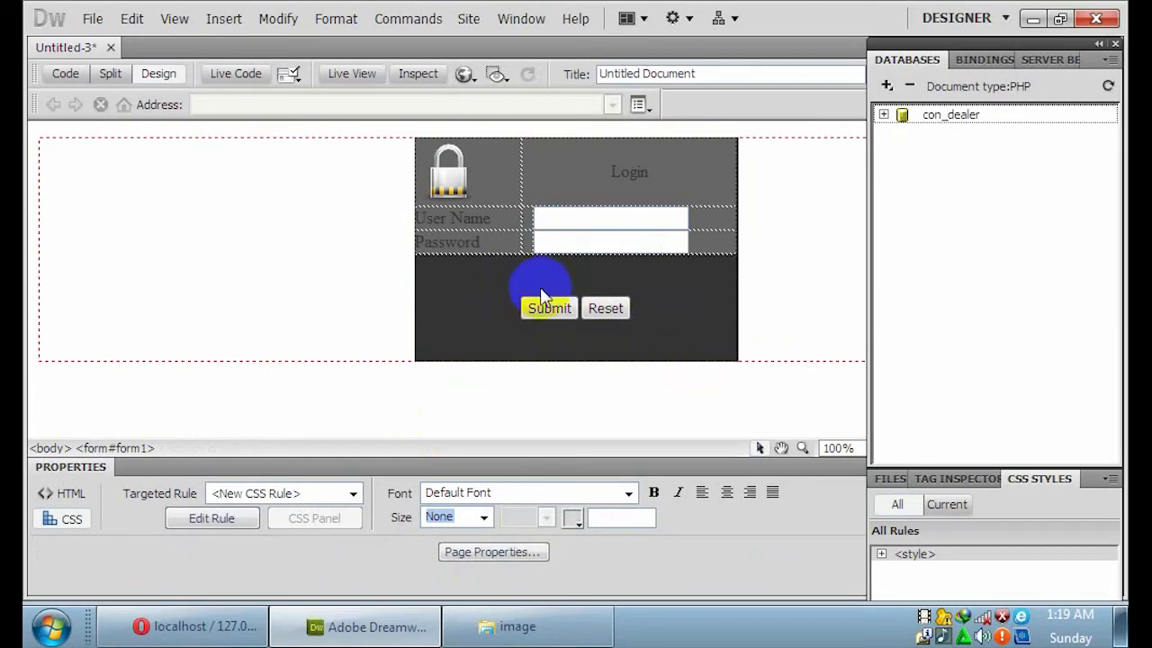
{"action": "left_click", "coordinate": [418, 309]}
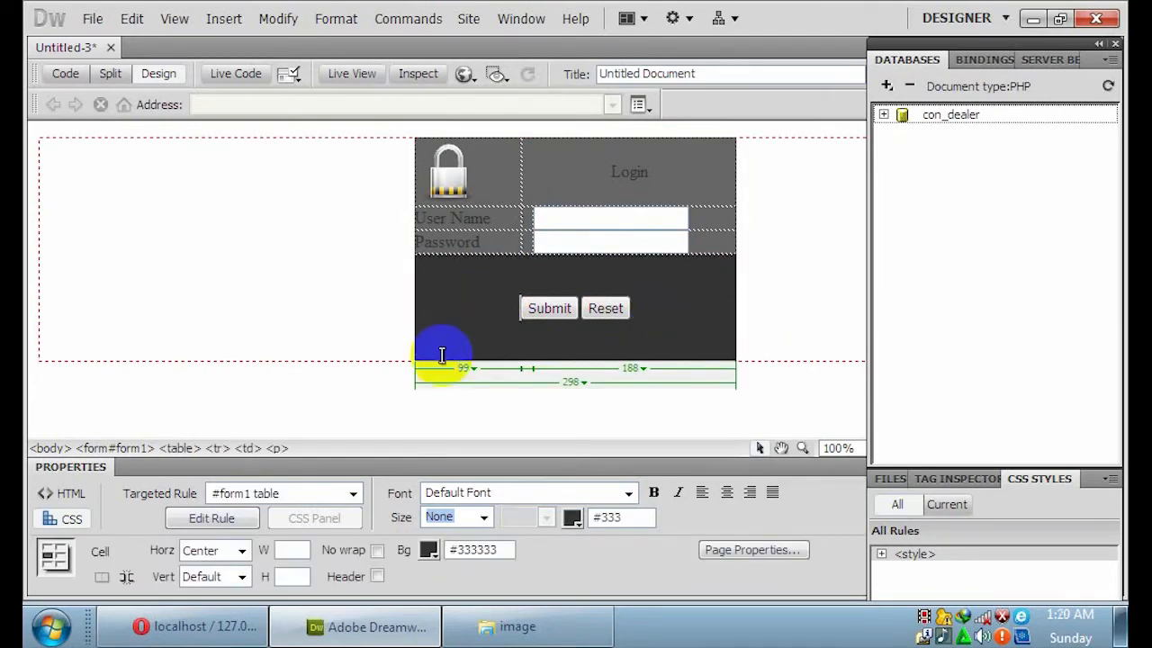
{"action": "left_click", "coordinate": [430, 552]}
{"action": "left_click", "coordinate": [591, 198]}
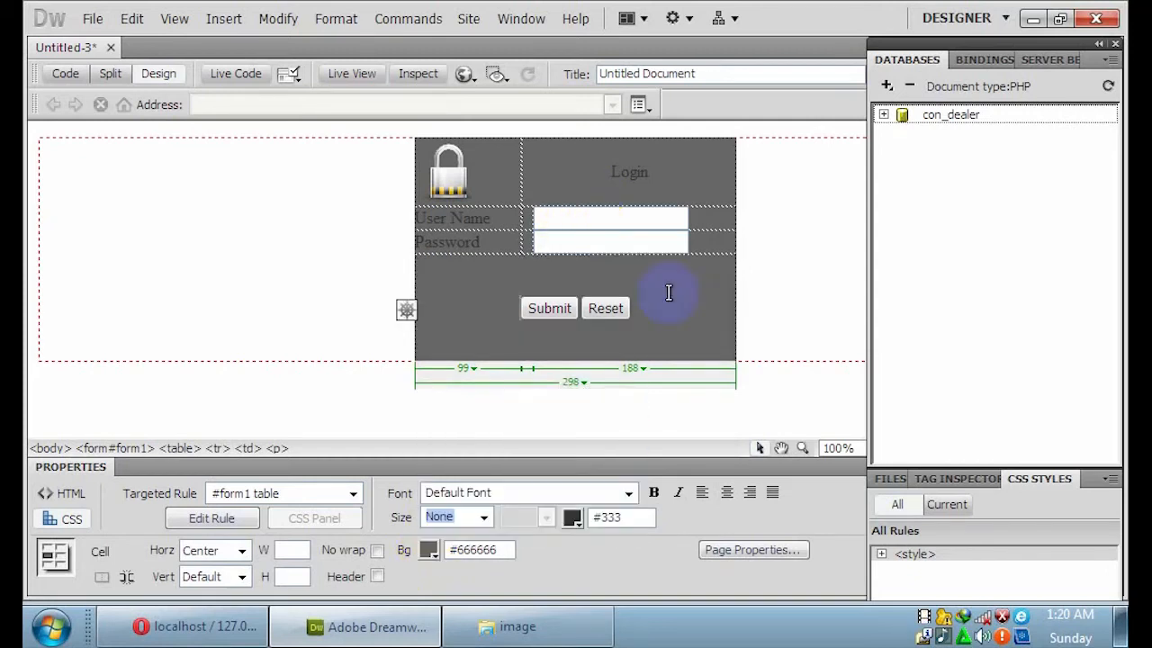
{"action": "left_click", "coordinate": [768, 297]}
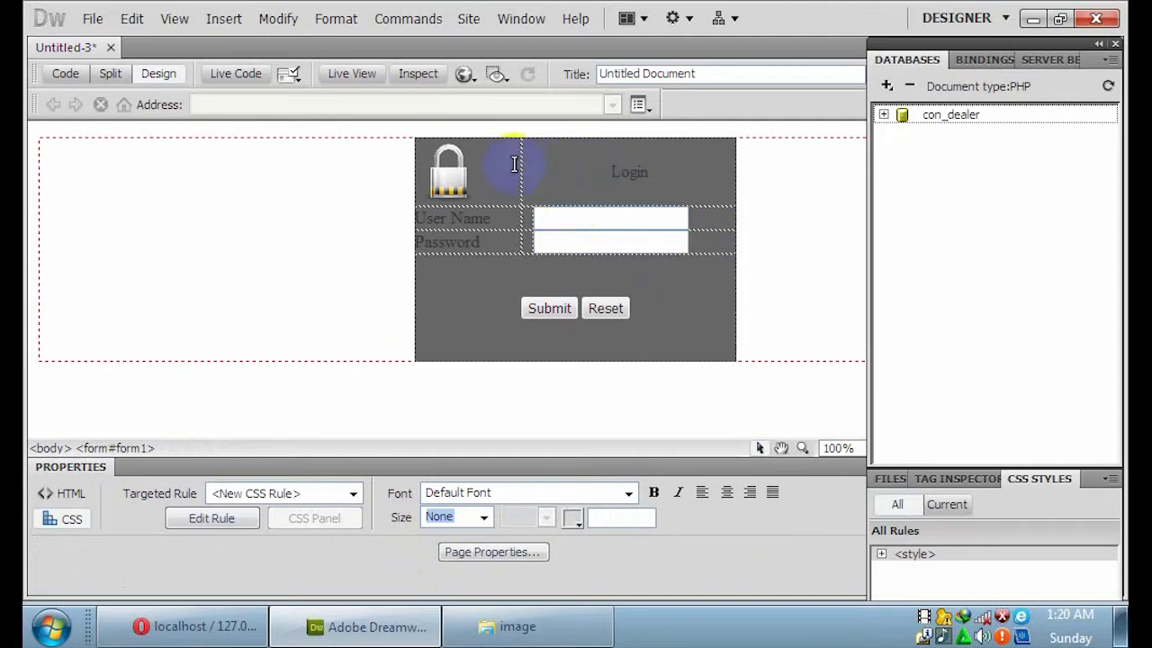
Centre the padlock image horizontally in its cell.
{"action": "left_click", "coordinate": [429, 238]}
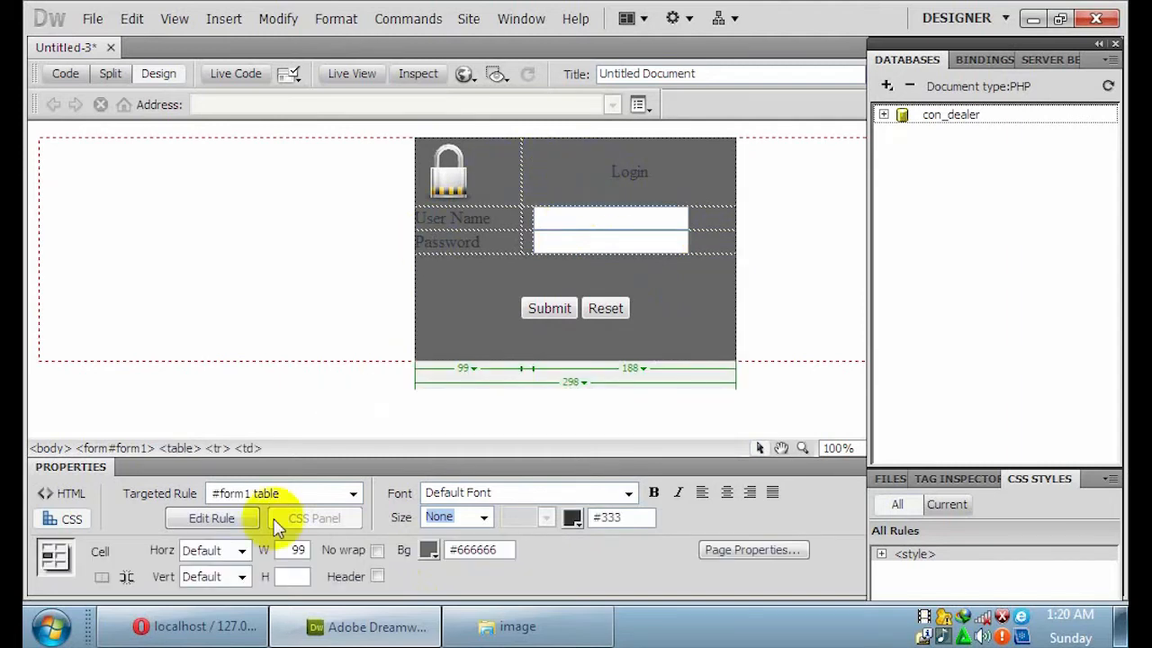
{"action": "left_click", "coordinate": [240, 549]}
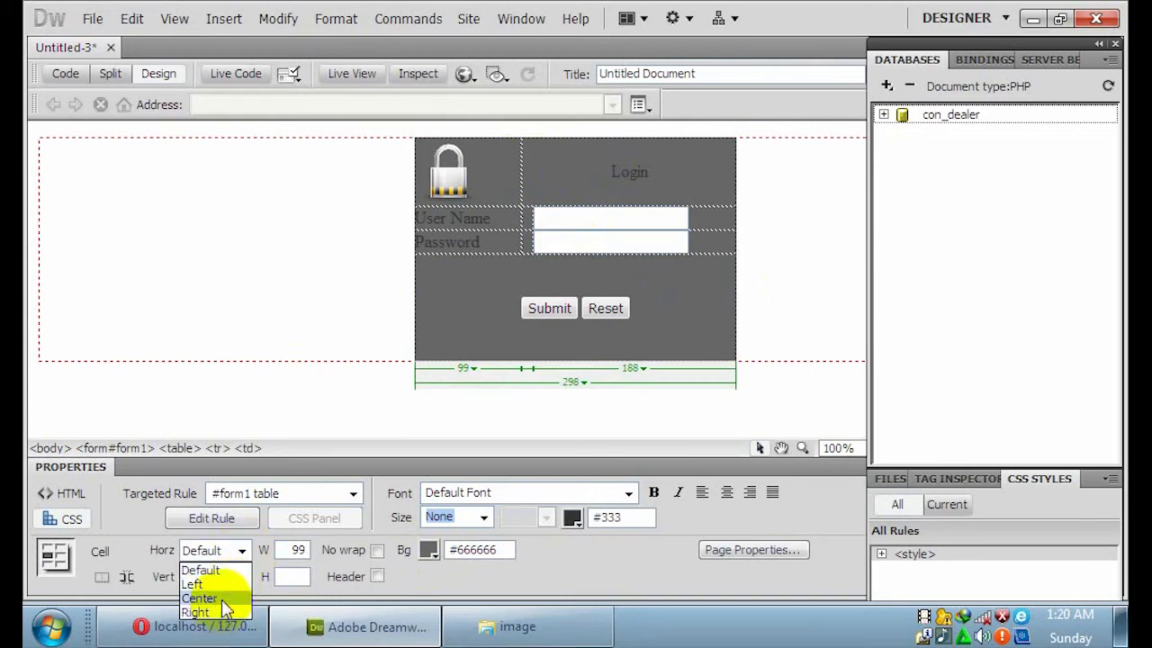
{"action": "left_click", "coordinate": [200, 599]}
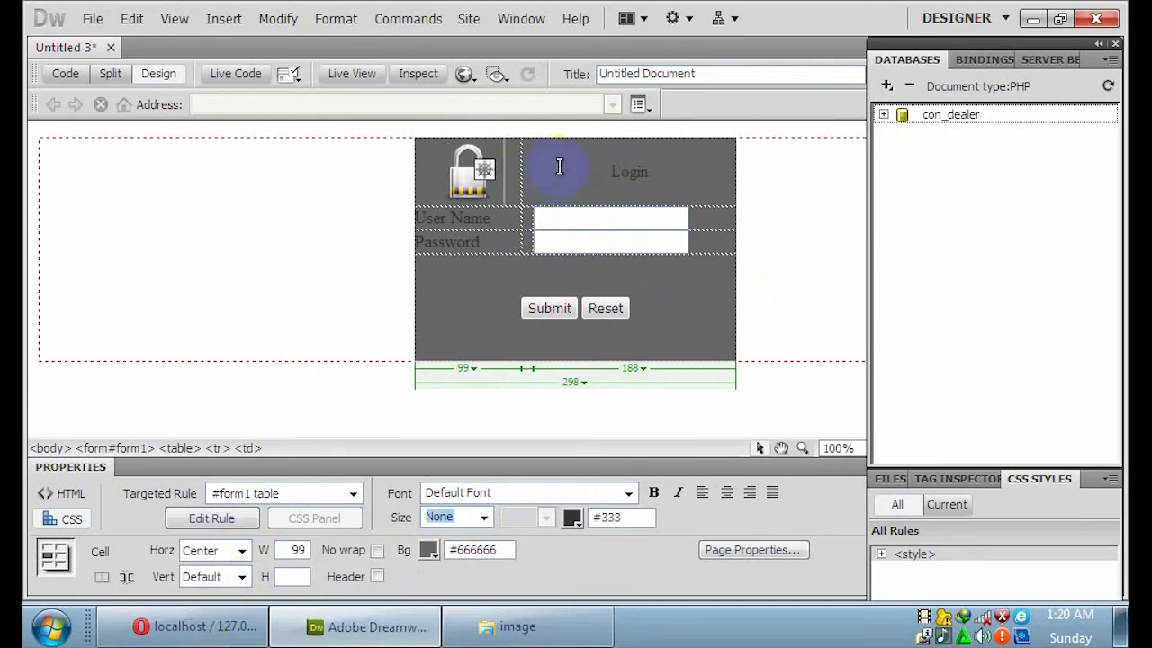
Make the text in all the login table's cells white (#FFF).
{"action": "left_click_drag", "start_coordinate": [578, 160], "coordinate": [507, 252]}
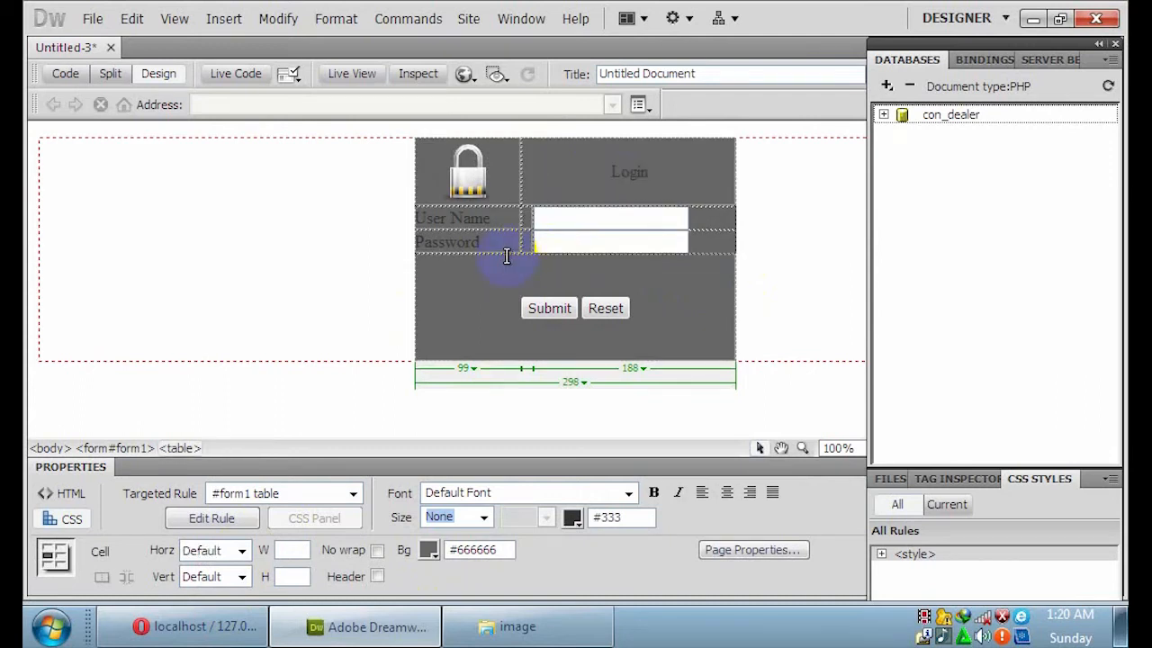
{"action": "left_click", "coordinate": [573, 519]}
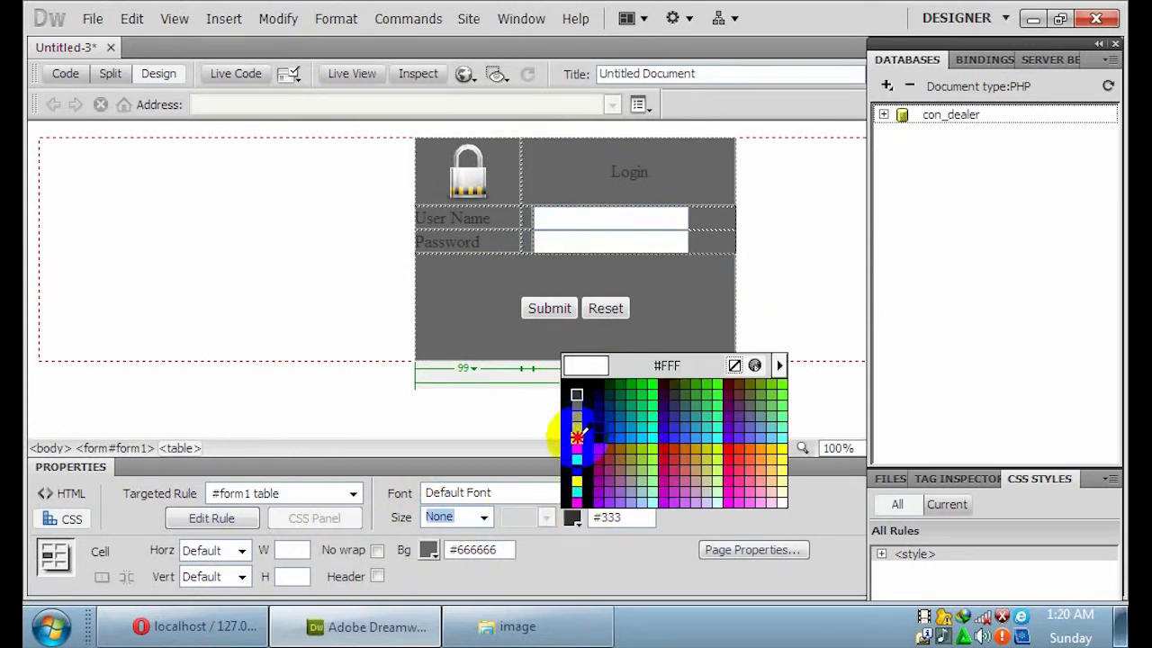
{"action": "left_click", "coordinate": [577, 436]}
{"action": "left_click", "coordinate": [750, 304]}
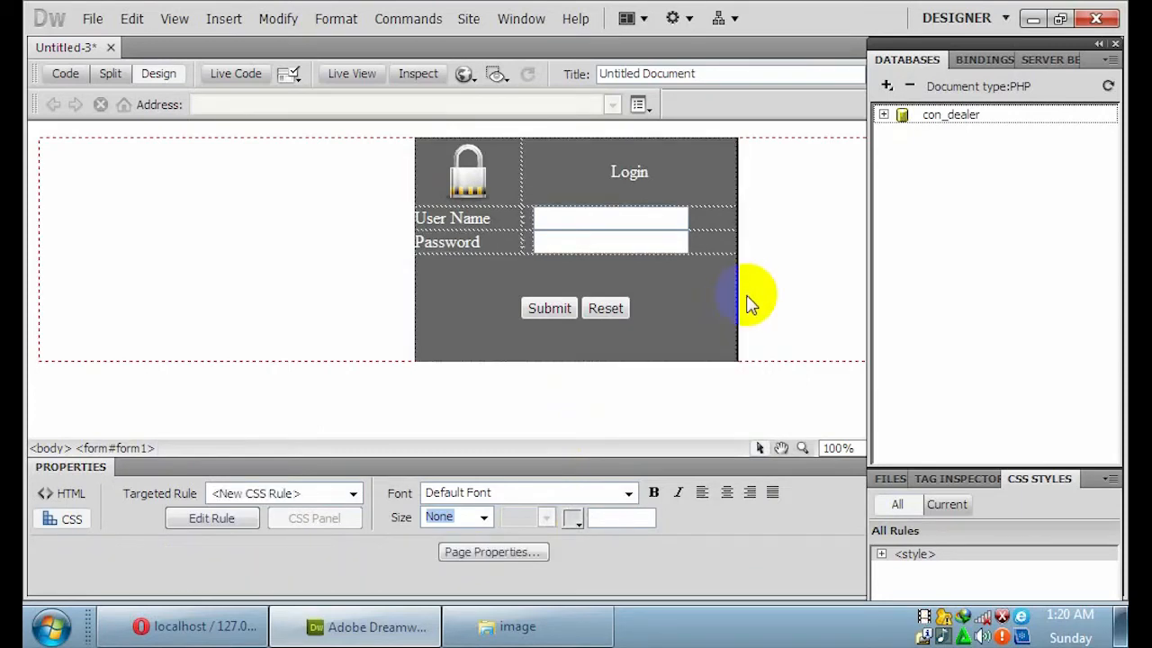
Save the login page as index.php, type PHP Files, in the administrator folder.
{"action": "left_click", "coordinate": [93, 20]}
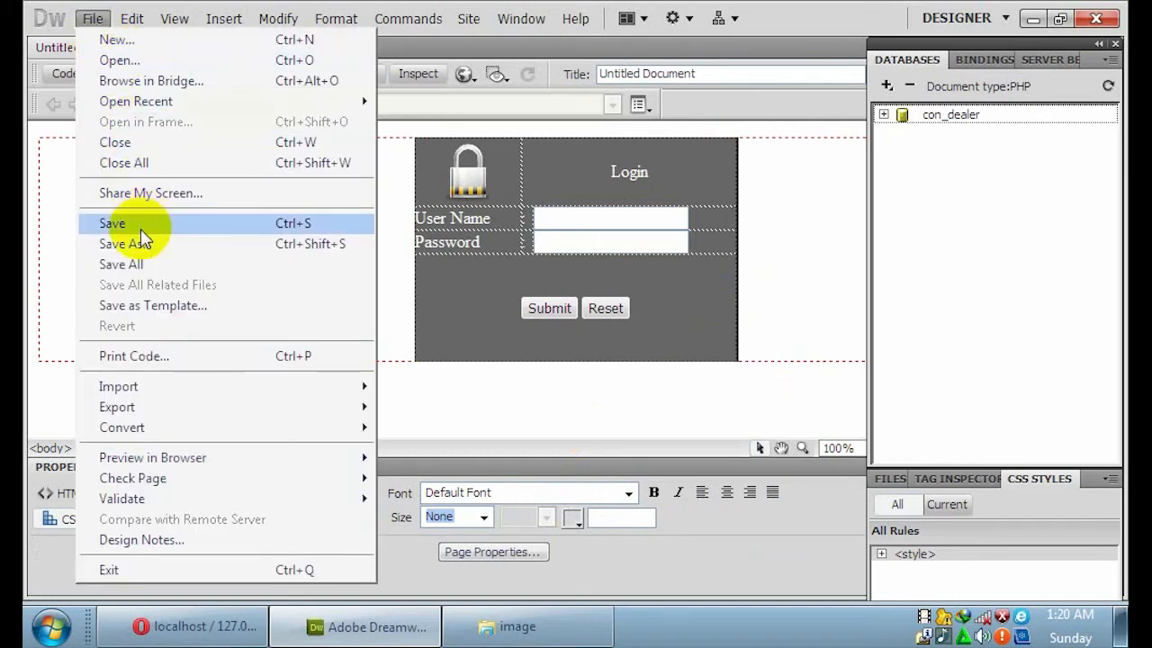
{"action": "left_click", "coordinate": [113, 223]}
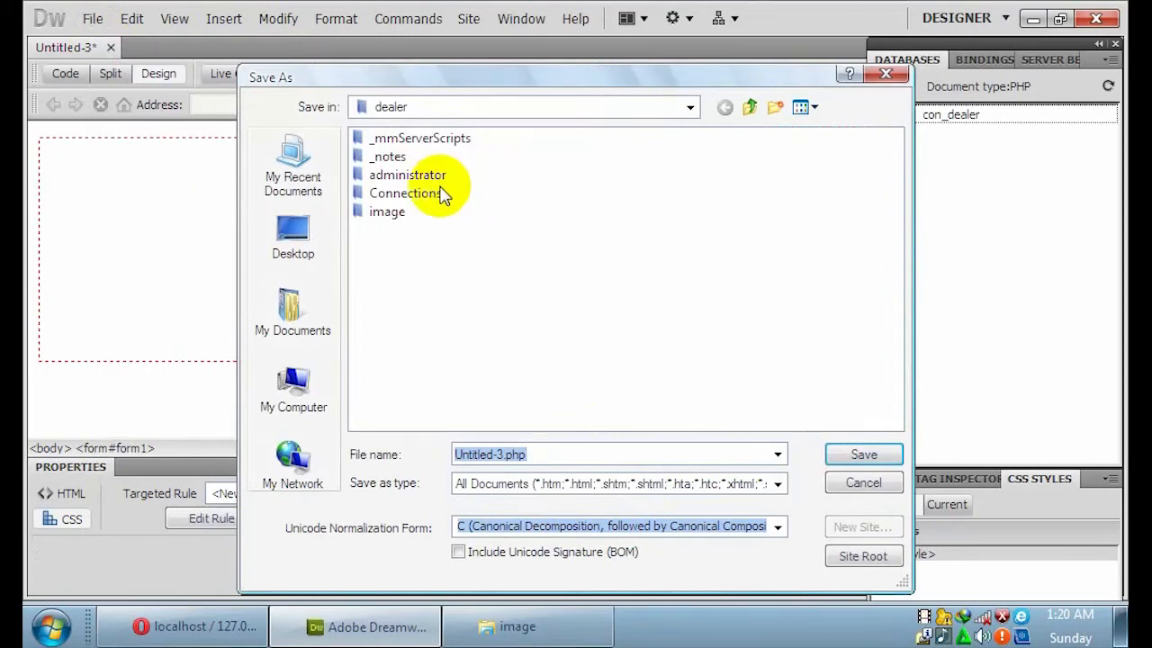
{"action": "double_click", "coordinate": [428, 176]}
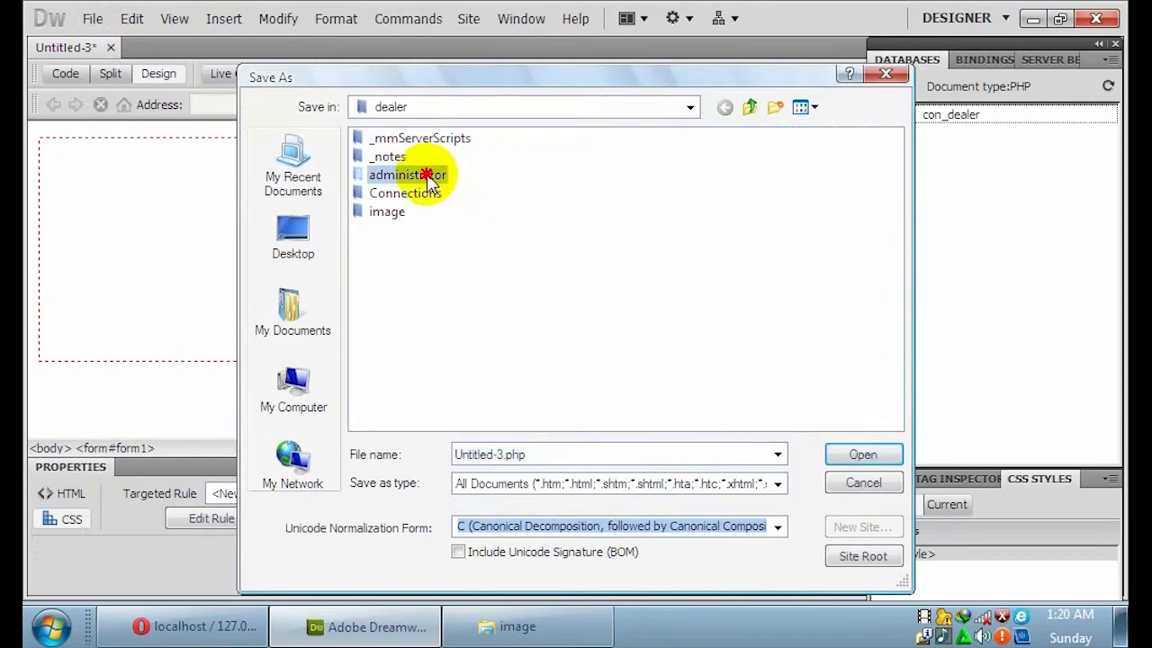
{"action": "left_click", "coordinate": [499, 456]}
{"action": "left_click", "coordinate": [502, 454]}
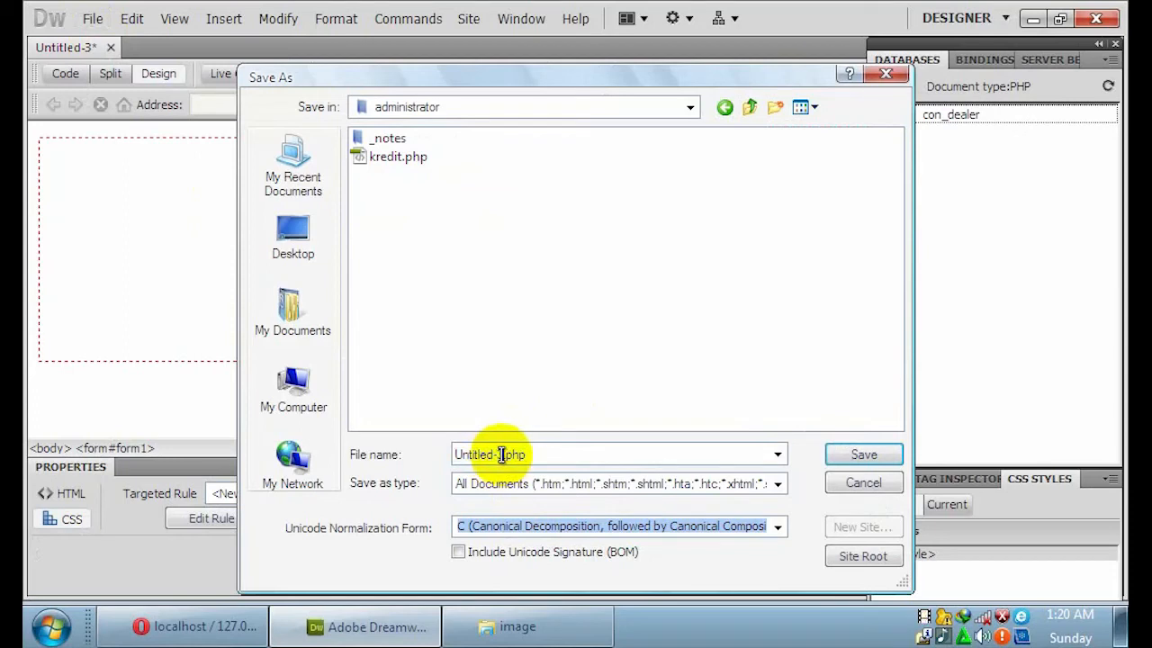
{"action": "left_click", "coordinate": [409, 455]}
{"action": "type", "text": "index"}
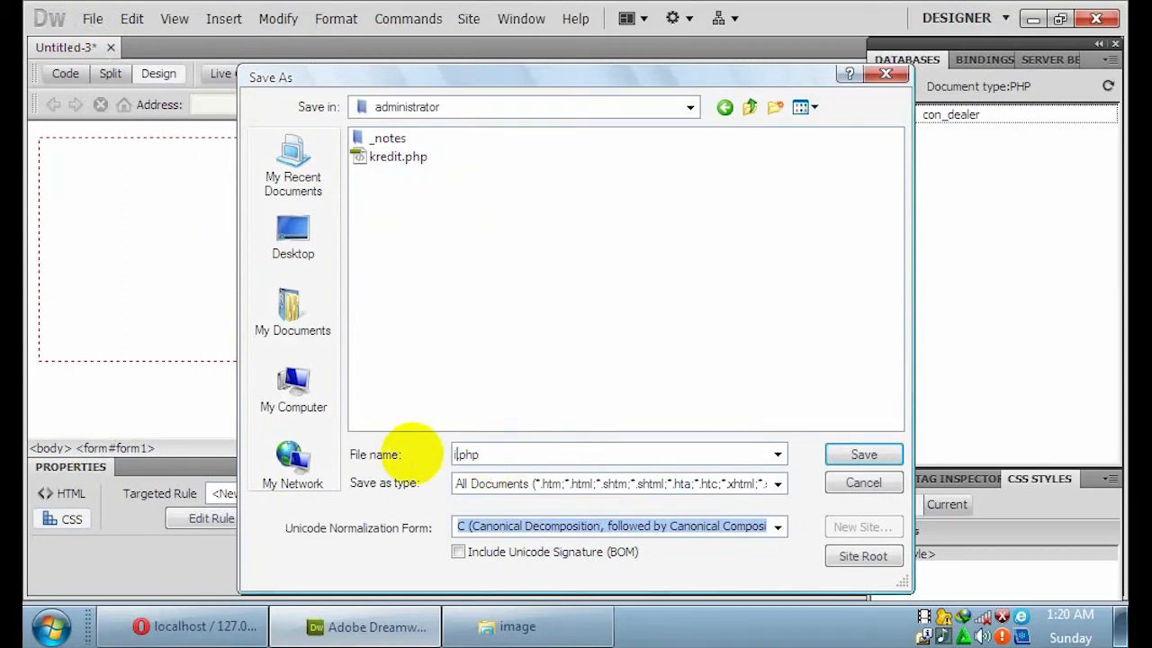
{"action": "left_click", "coordinate": [599, 483]}
{"action": "left_click", "coordinate": [637, 304]}
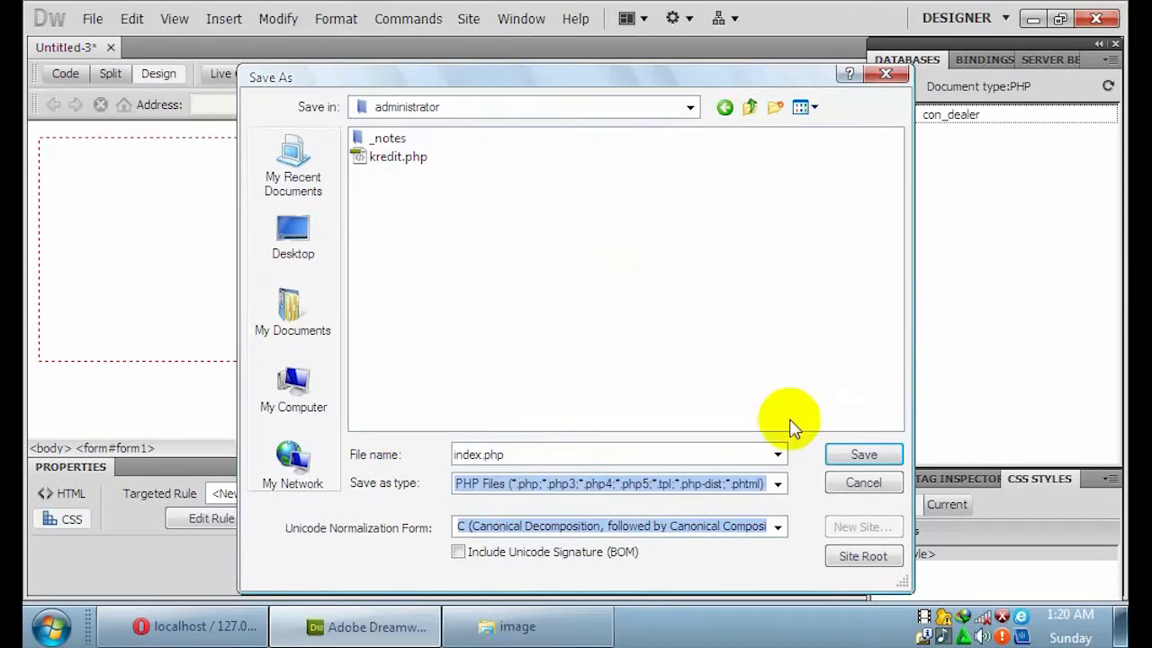
{"action": "left_click", "coordinate": [862, 456]}
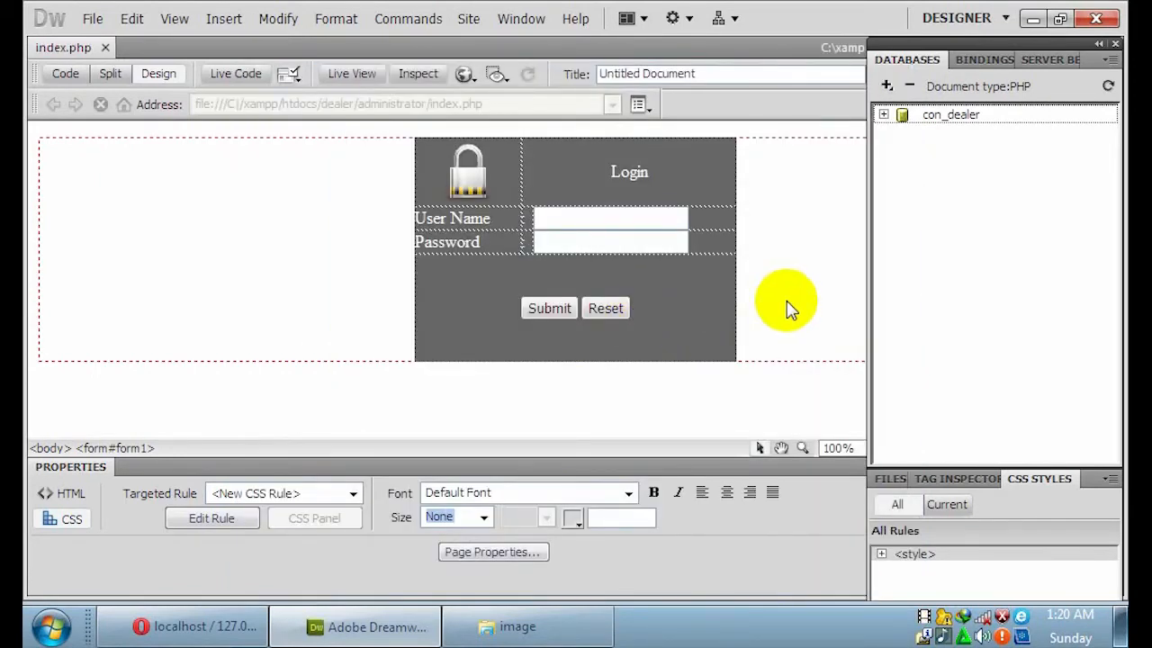
Create a blank PHP page with the '1 column liquid, centered, header and footer' layout.
{"action": "left_click", "coordinate": [92, 20]}
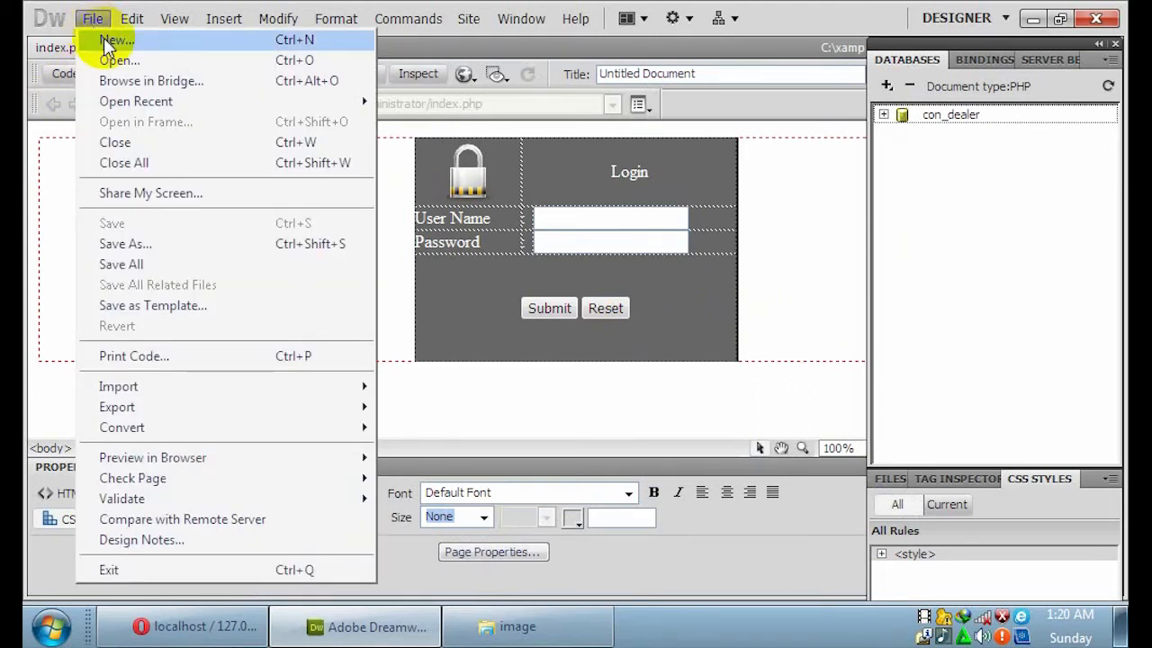
{"action": "left_click", "coordinate": [106, 40]}
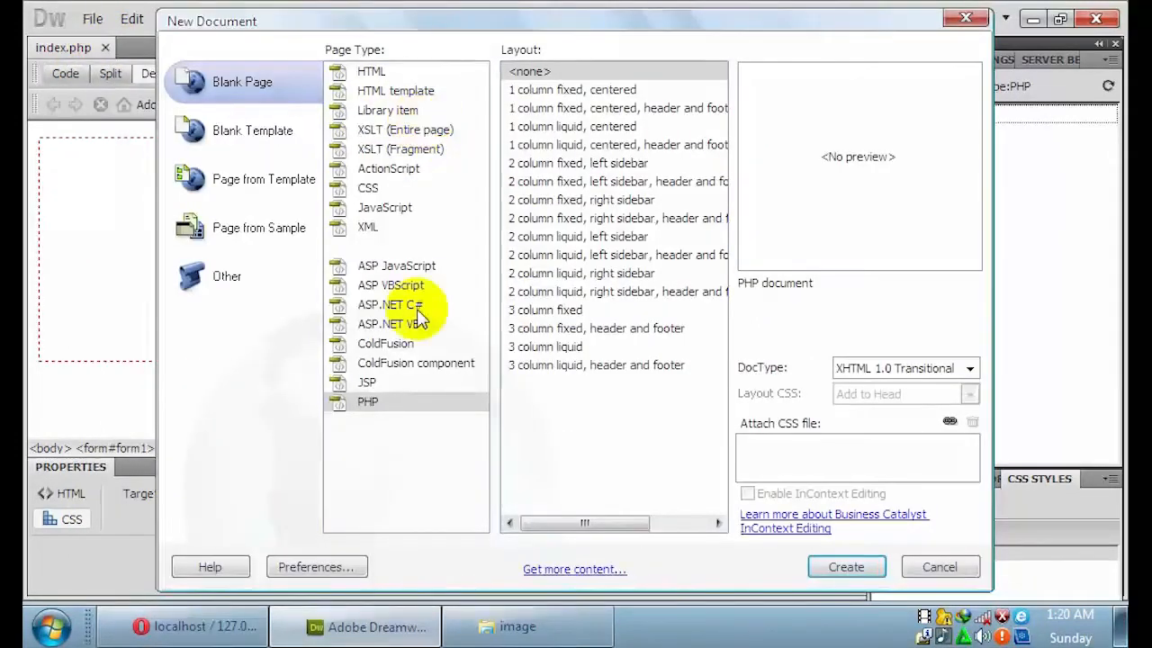
{"action": "left_click", "coordinate": [366, 405]}
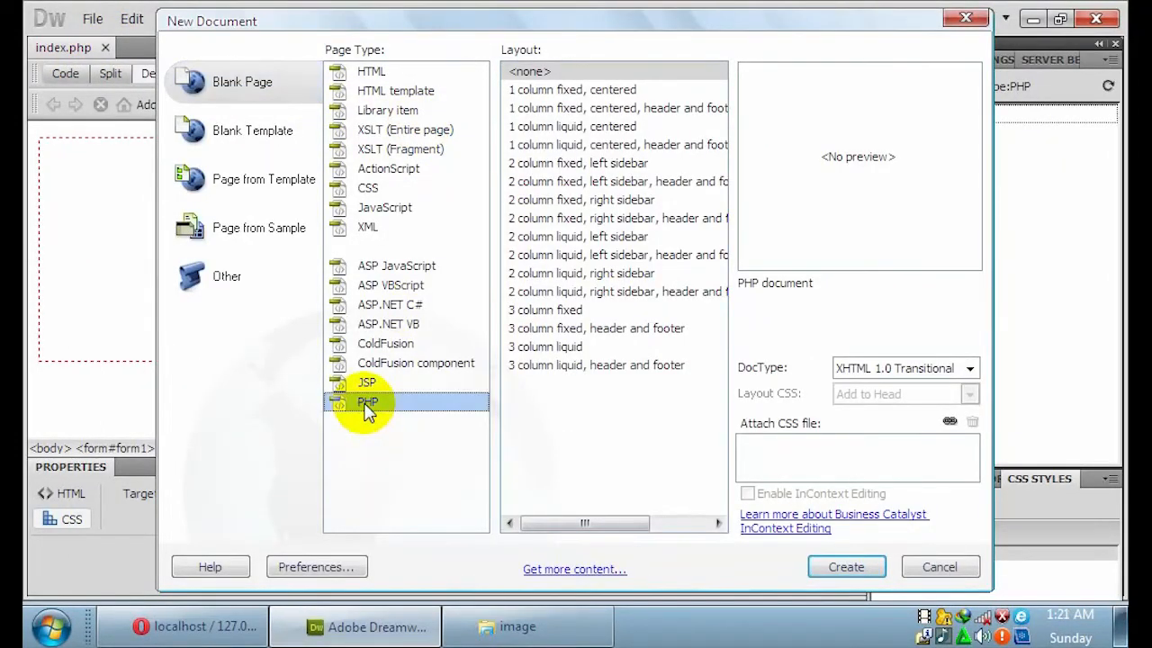
{"action": "left_click", "coordinate": [594, 146]}
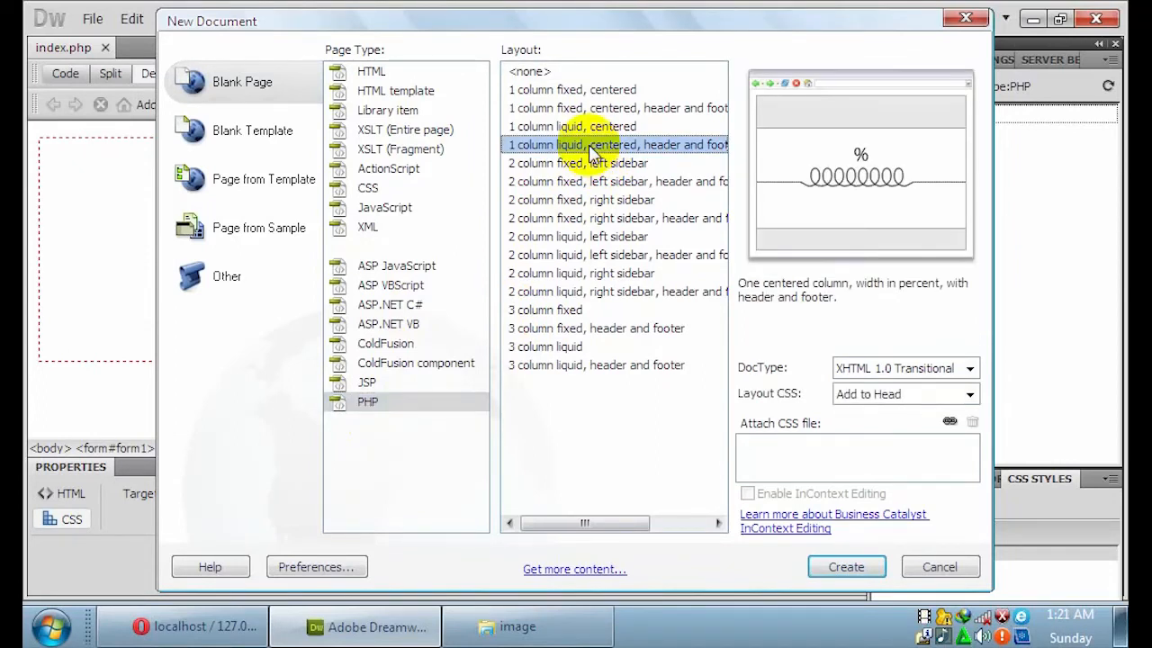
{"action": "left_click", "coordinate": [846, 567]}
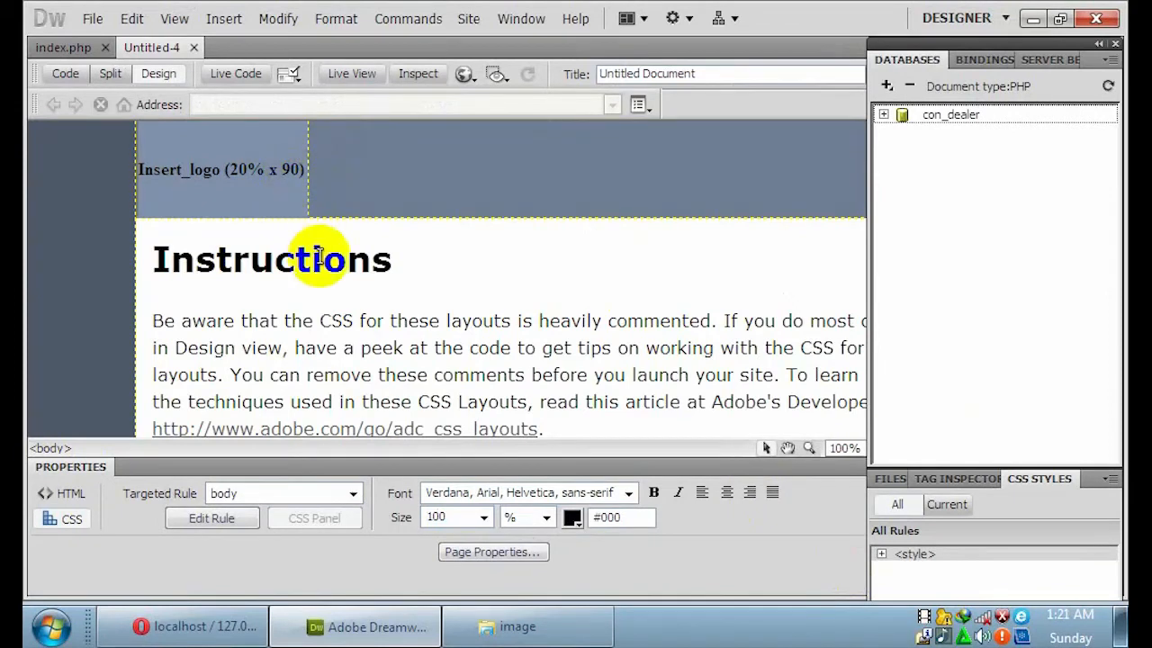
Replace the Instructions heading with ADMINSITRATOR.
{"action": "left_click_drag", "start_coordinate": [394, 260], "coordinate": [139, 250]}
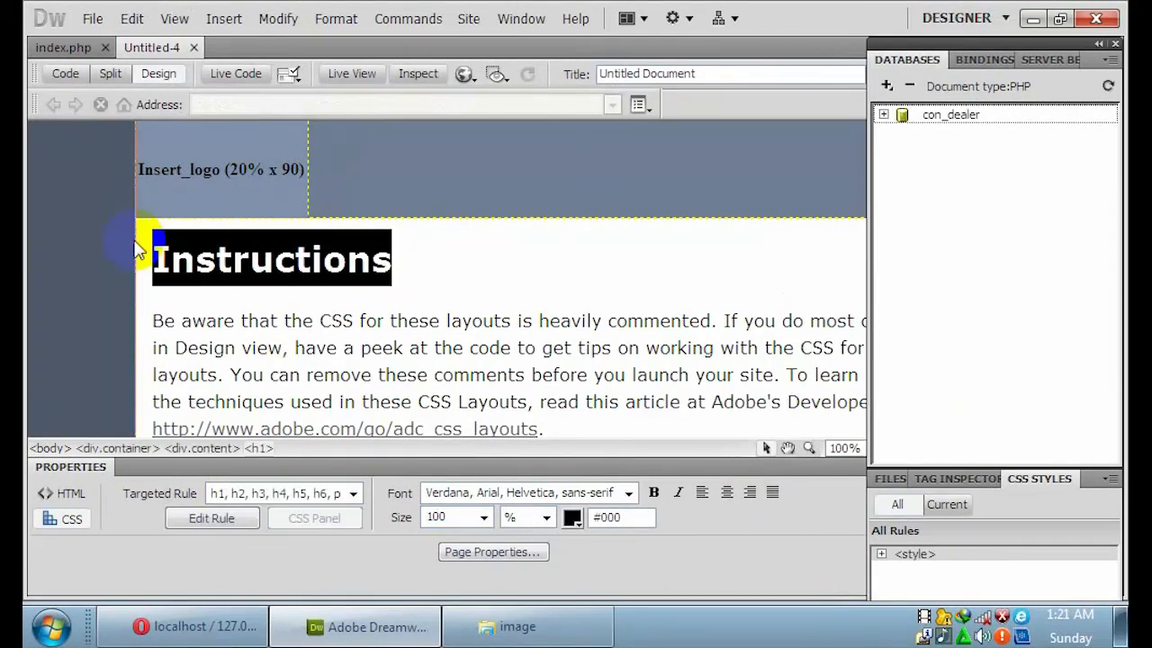
{"action": "type", "text": "ADMIN"}
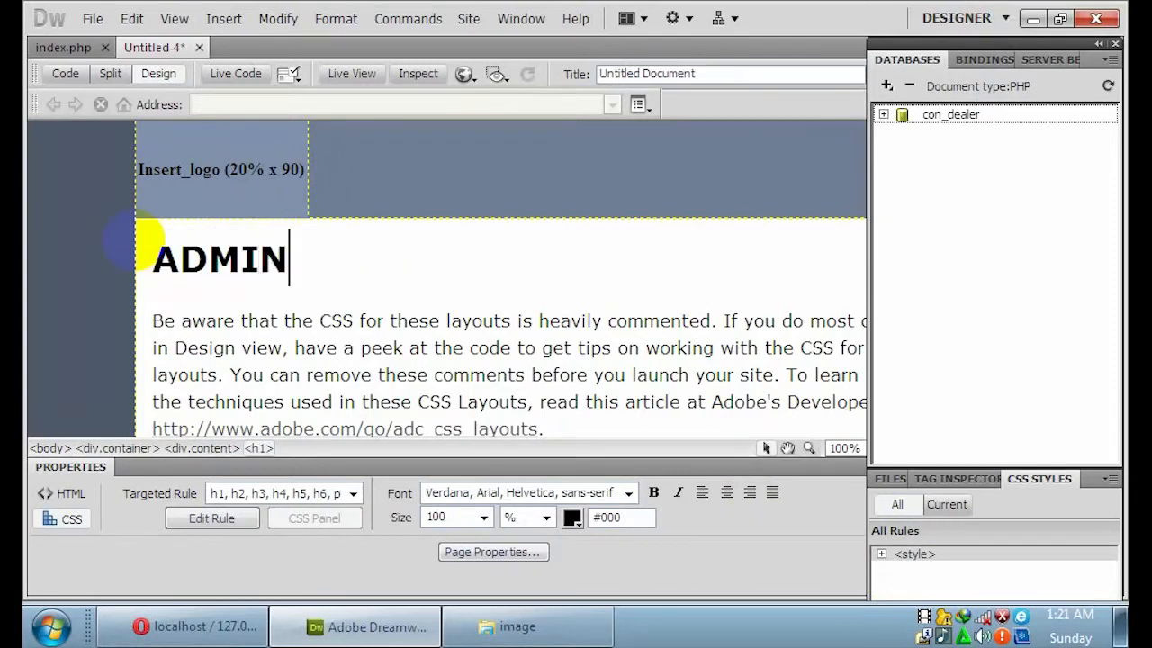
{"action": "type", "text": "SITRAT"}
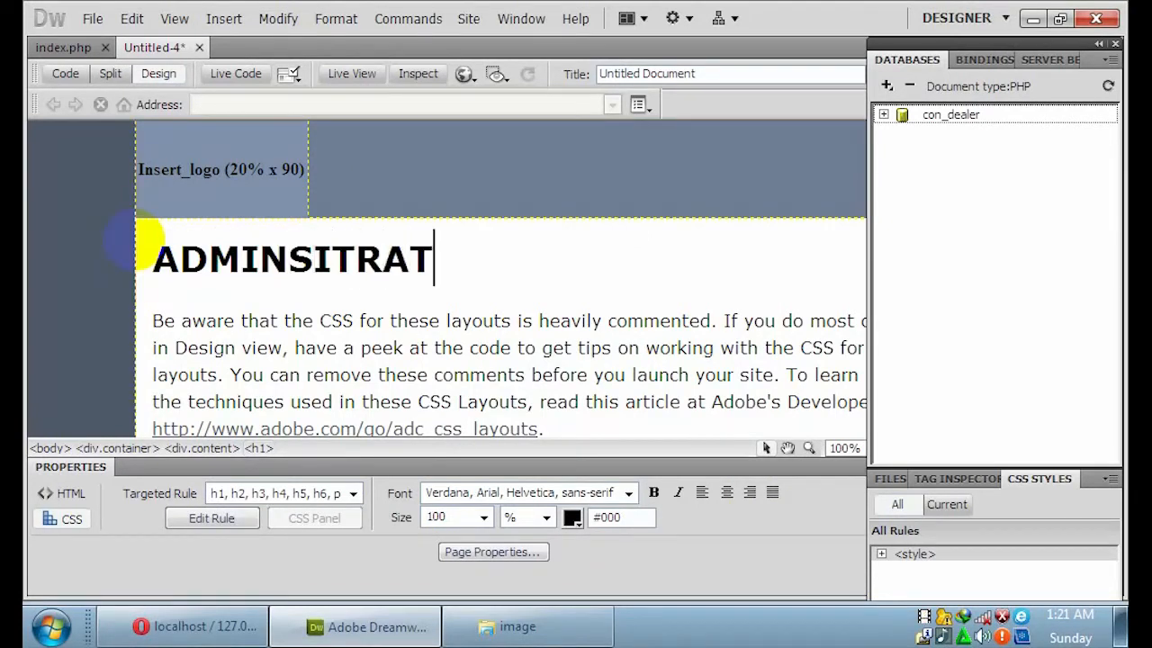
{"action": "type", "text": "OR"}
{"action": "left_click", "coordinate": [487, 298]}
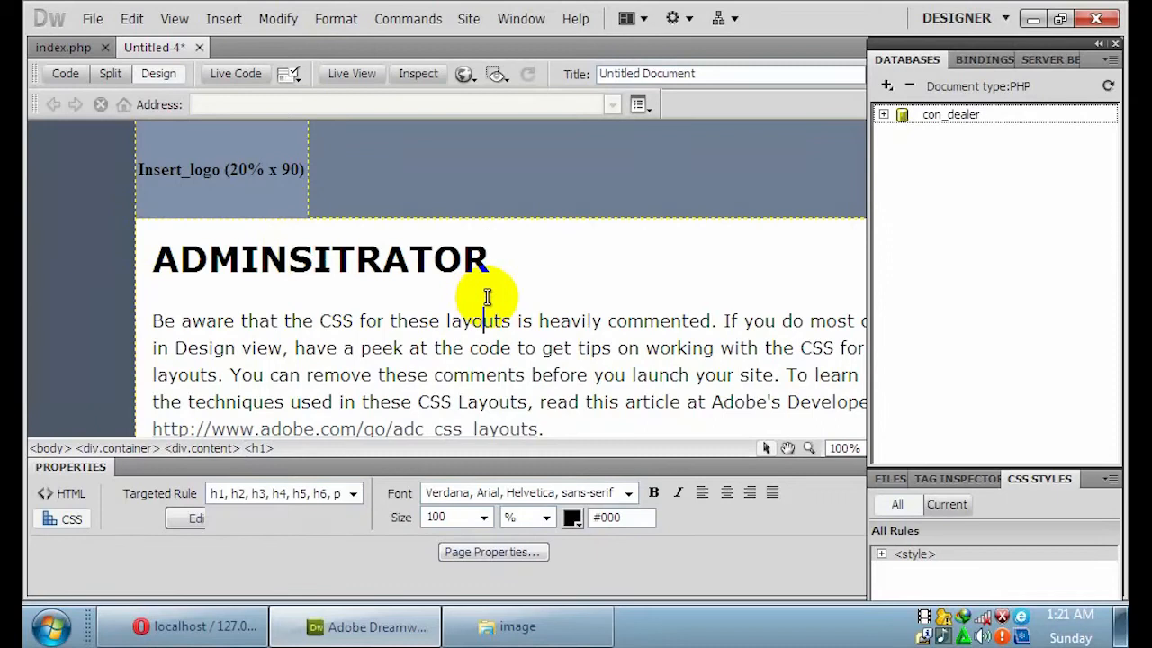
Save the page as home.php, type PHP Files, in the administrator folder.
{"action": "left_click", "coordinate": [95, 20]}
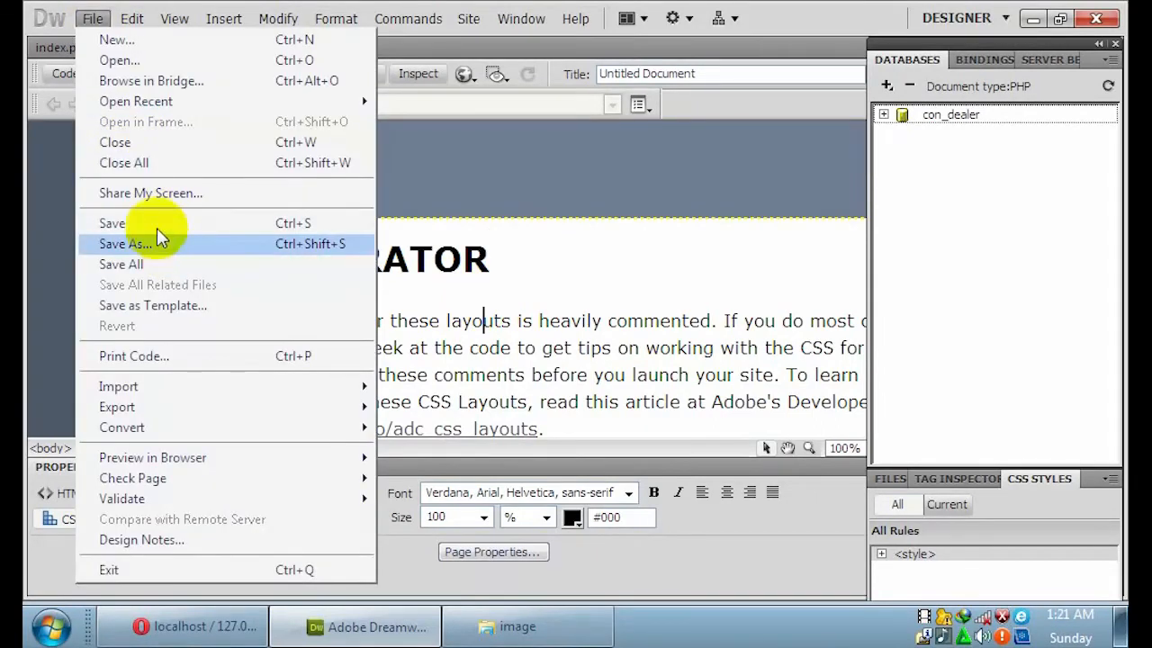
{"action": "left_click", "coordinate": [159, 237]}
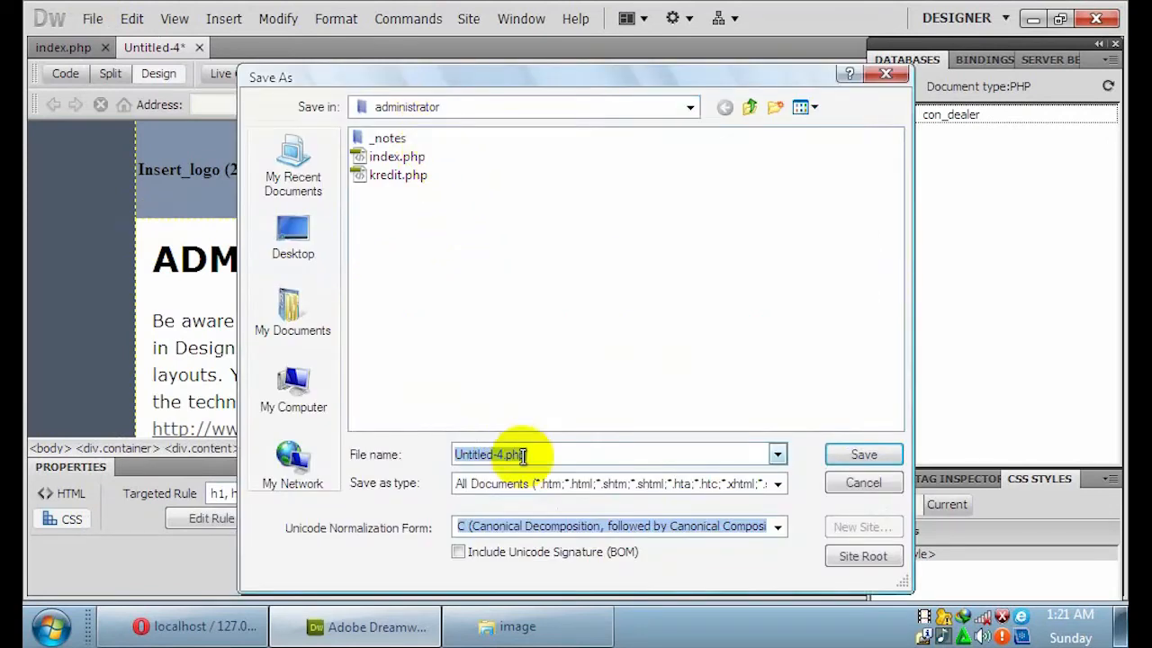
{"action": "left_click", "coordinate": [429, 462]}
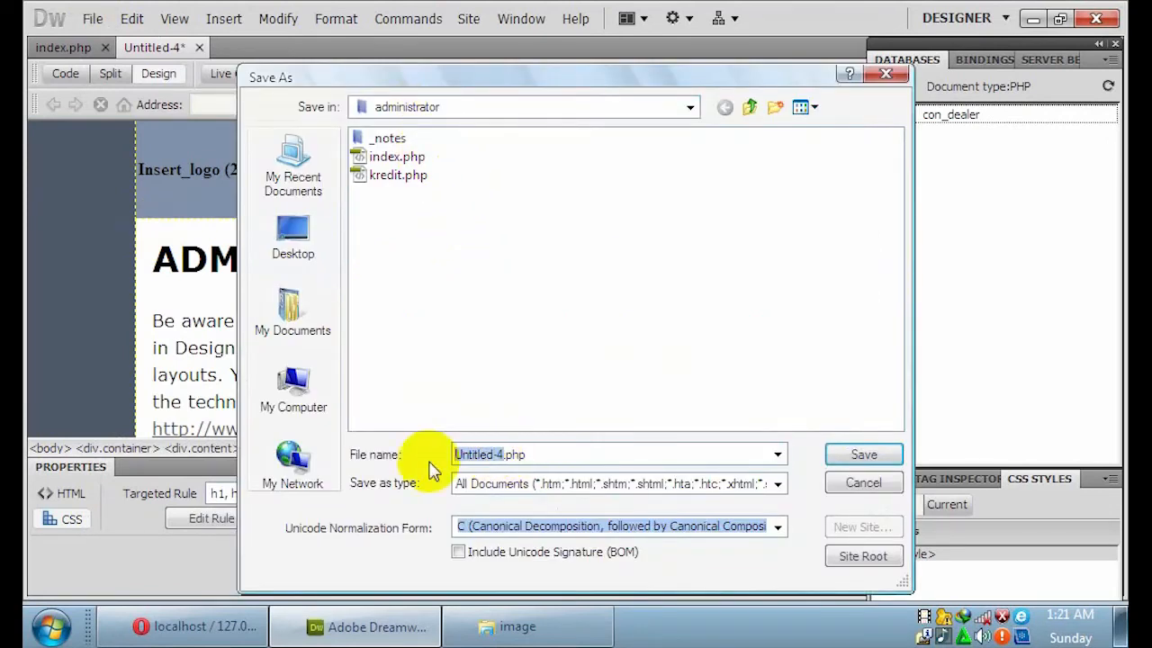
{"action": "type", "text": "H"}
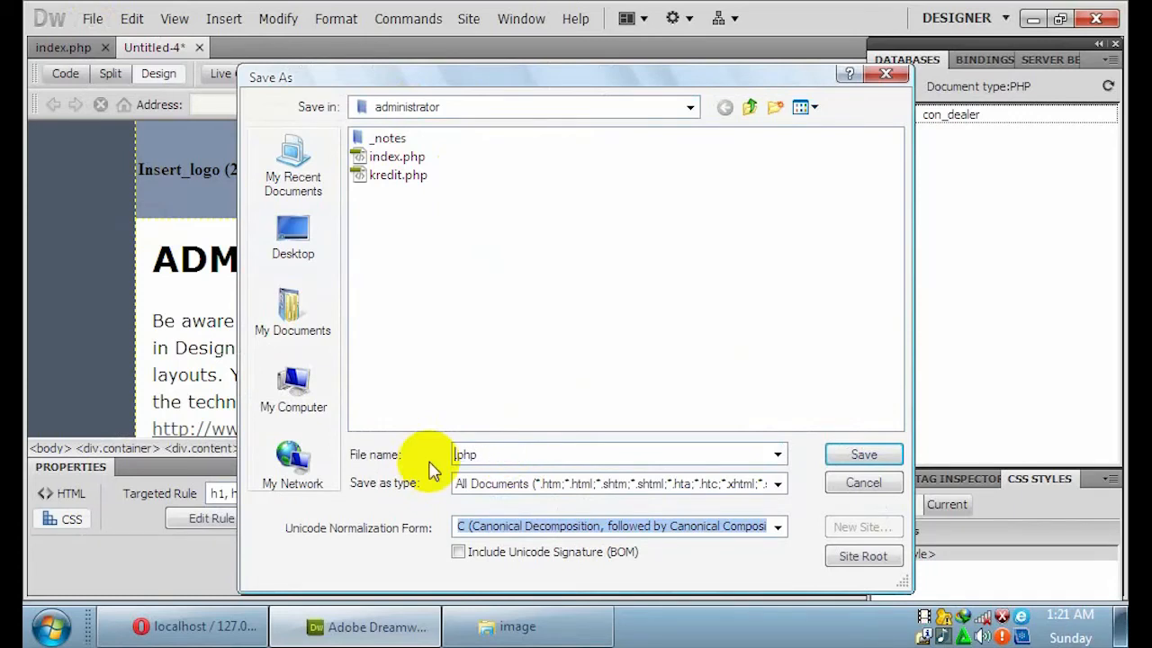
{"action": "left_click", "coordinate": [540, 483]}
{"action": "left_click", "coordinate": [601, 306]}
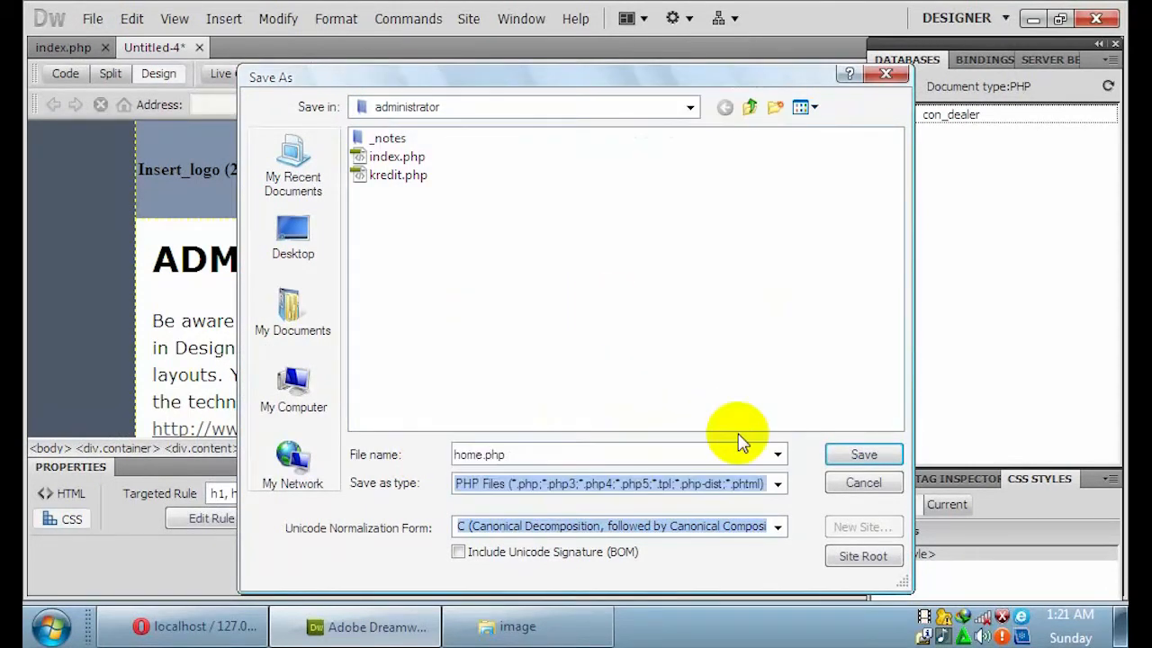
{"action": "left_click", "coordinate": [853, 457]}
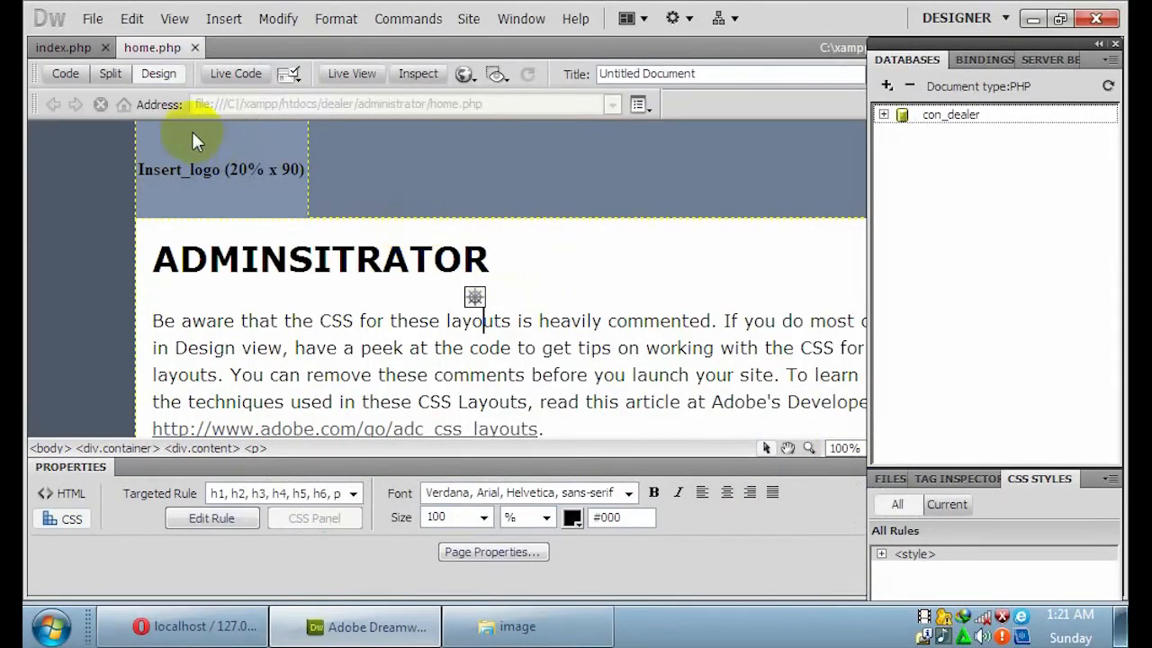
Start another PHP page using the '1 column liquid, centered, header and footer' layout.
{"action": "left_click", "coordinate": [96, 19]}
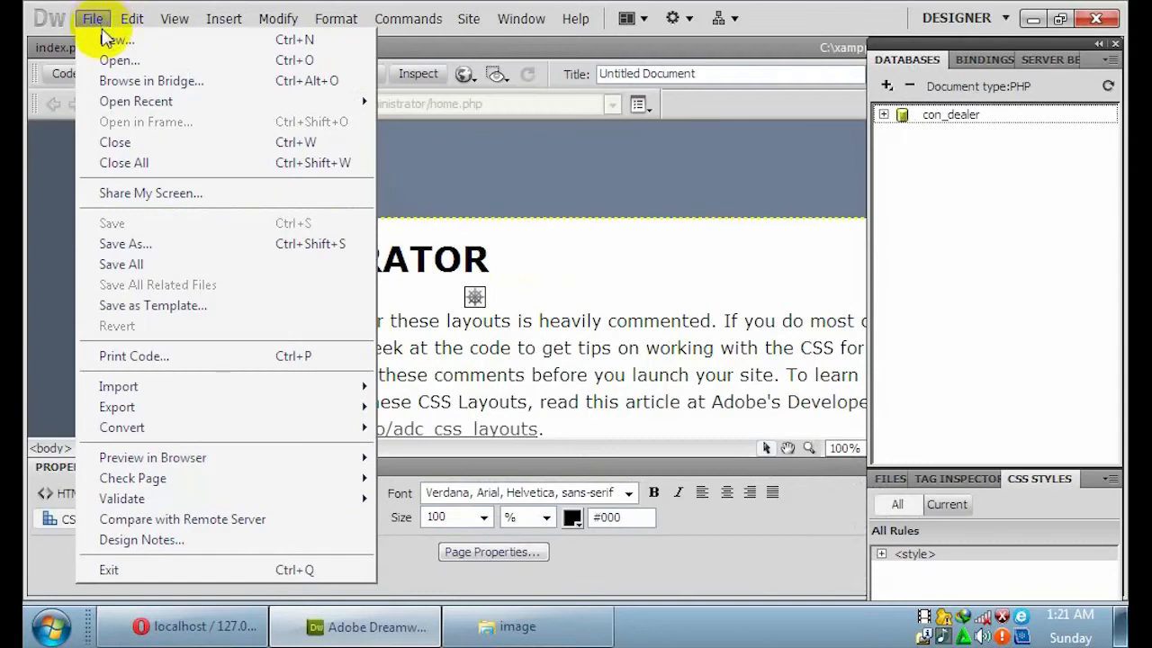
{"action": "left_click", "coordinate": [108, 39]}
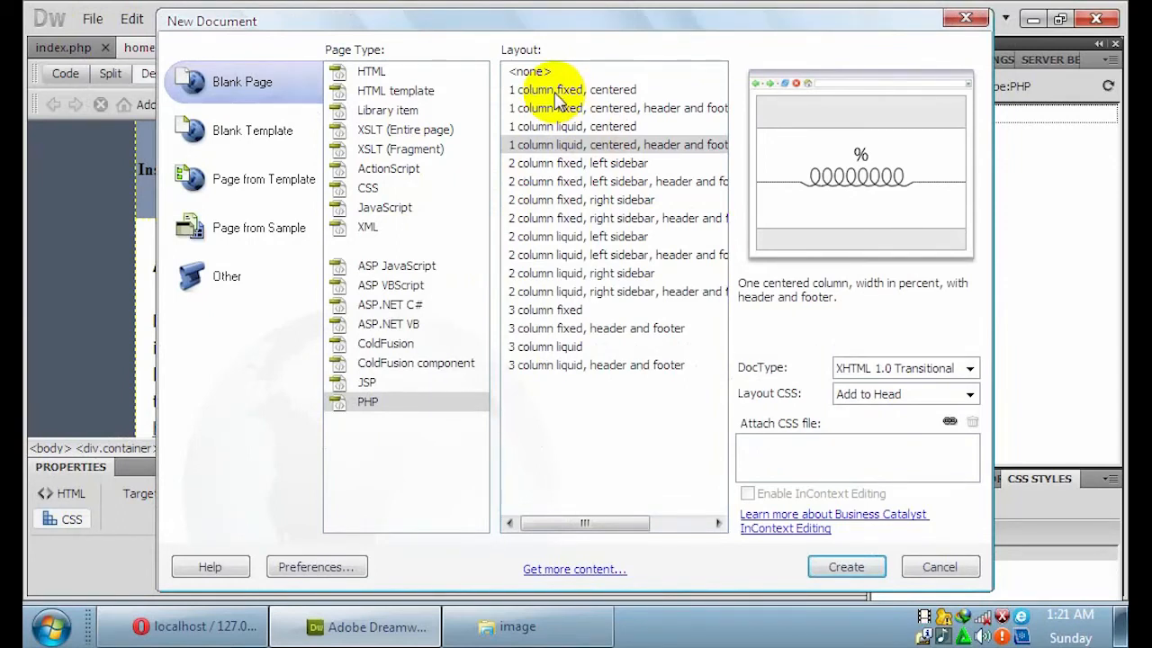
{"action": "left_click", "coordinate": [578, 144]}
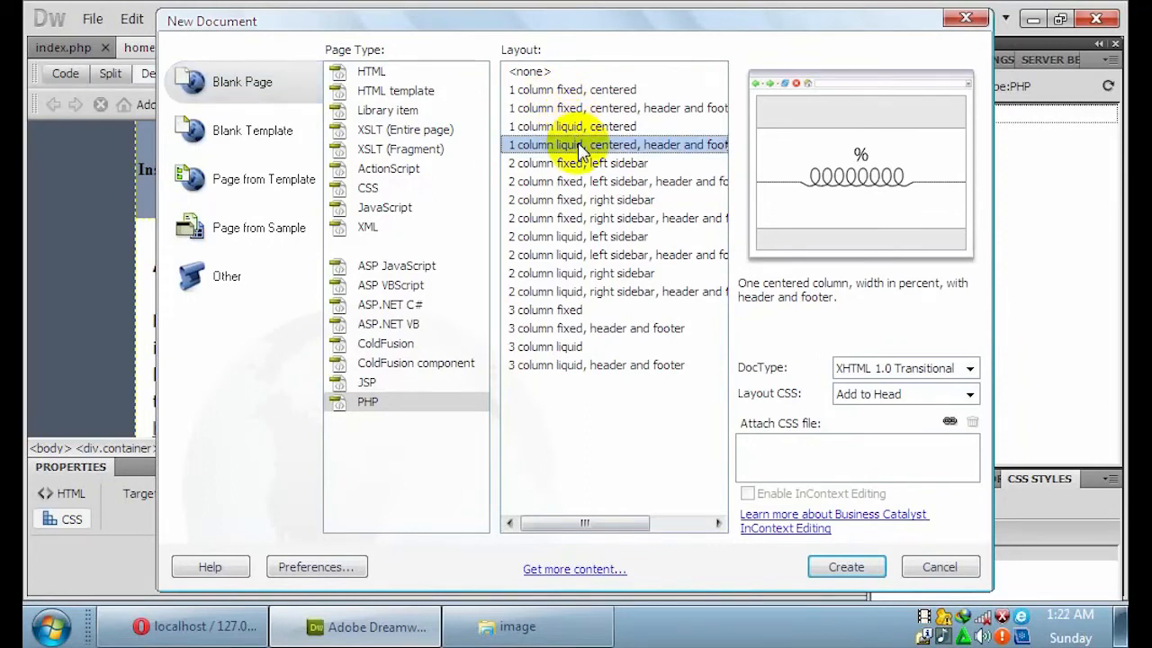
{"action": "left_click", "coordinate": [846, 567]}
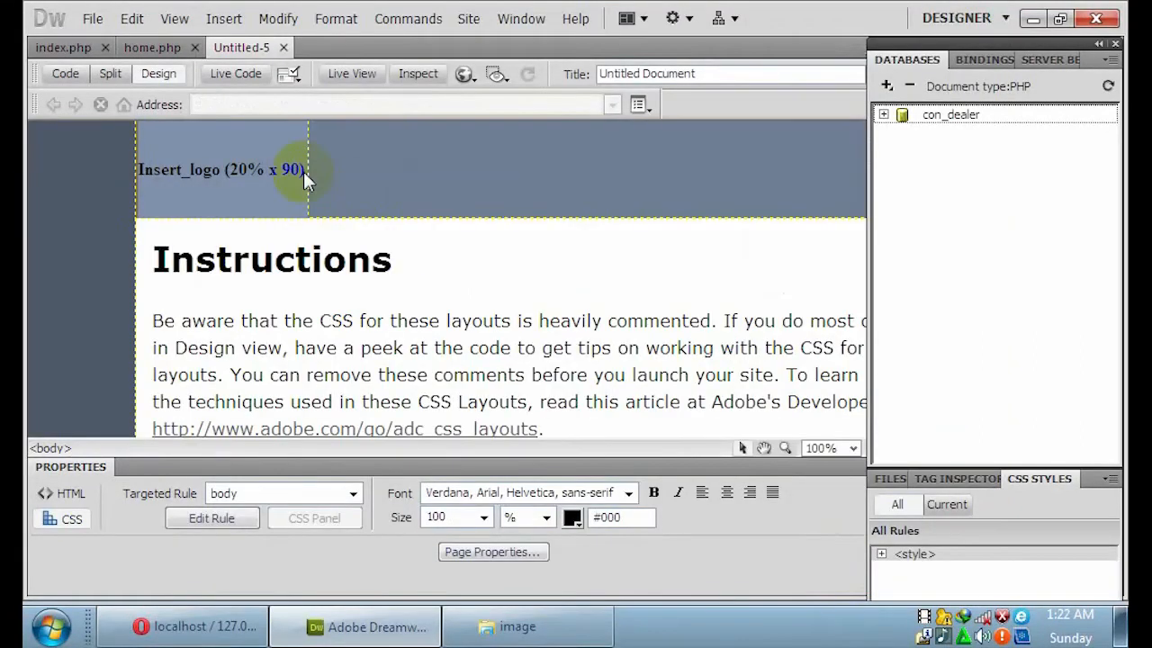
Delete the Insert_logo placeholder, the sample Instructions content and the Footer text.
{"action": "left_click", "coordinate": [284, 170]}
{"action": "key", "text": "Delete"}
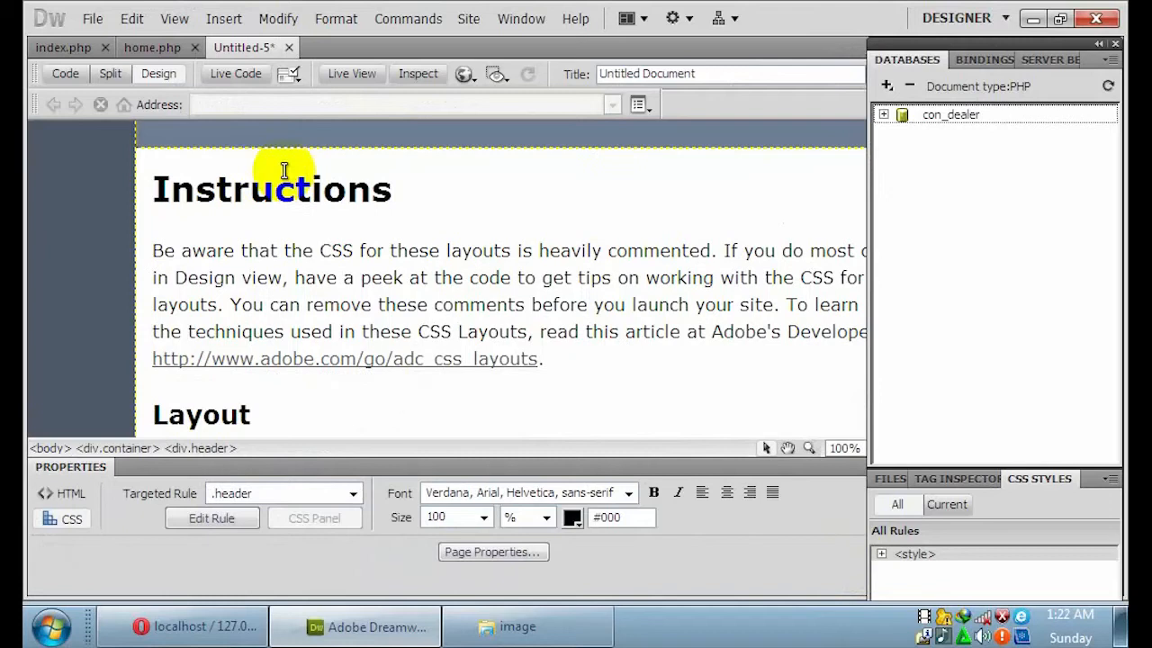
{"action": "left_click_drag", "start_coordinate": [155, 189], "coordinate": [674, 334]}
{"action": "key", "text": "Delete"}
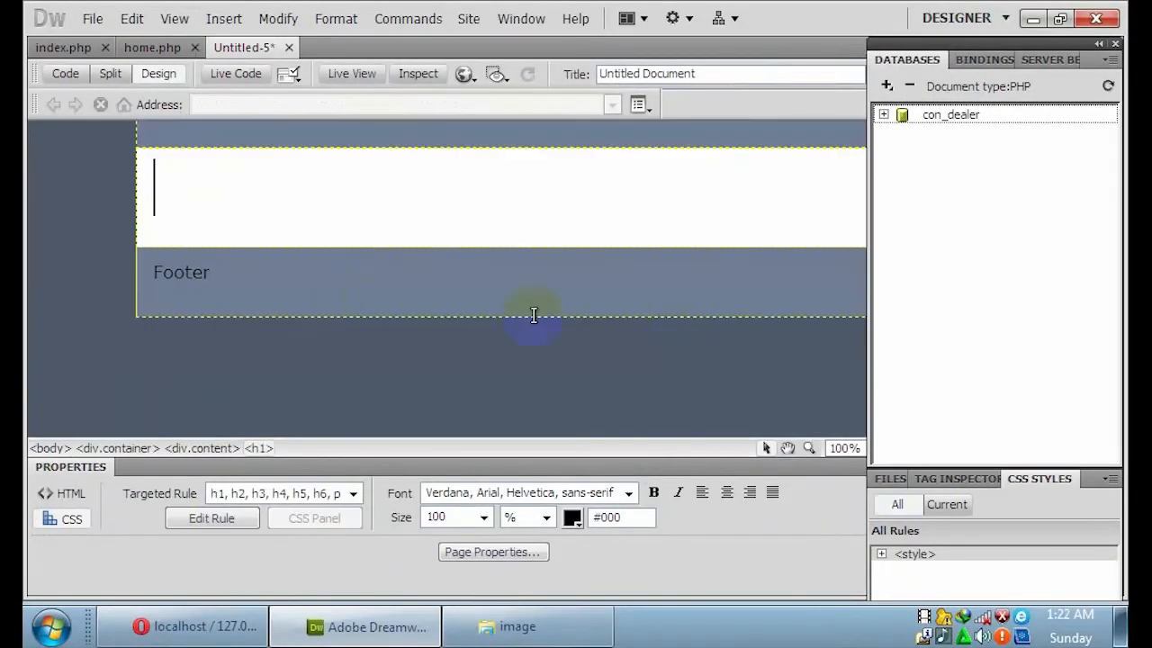
{"action": "left_click", "coordinate": [143, 281]}
{"action": "triple_click", "coordinate": [143, 281]}
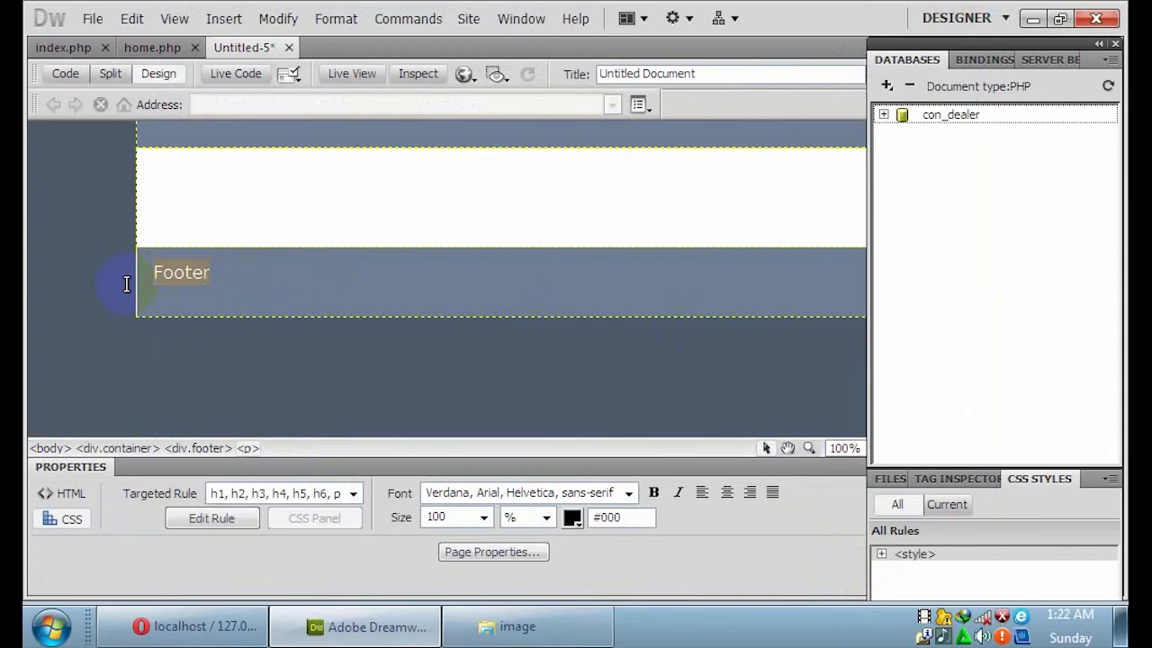
{"action": "key", "text": "Delete"}
Centre the content heading and set its font size to 75%.
{"action": "left_click", "coordinate": [730, 205]}
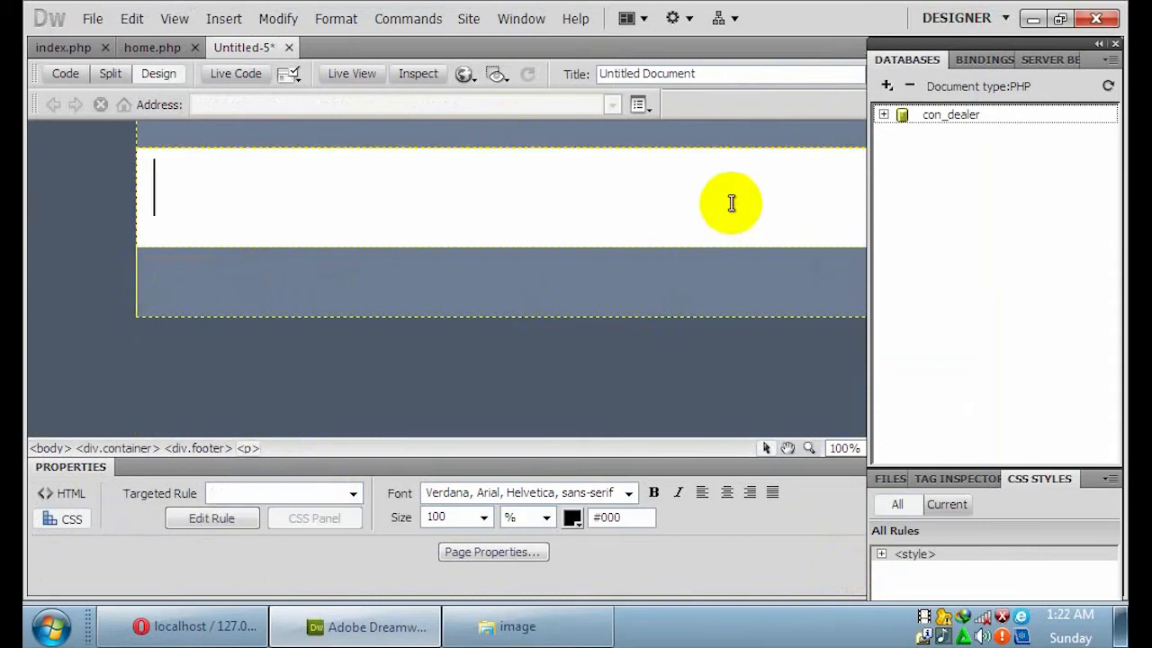
{"action": "left_click", "coordinate": [727, 492]}
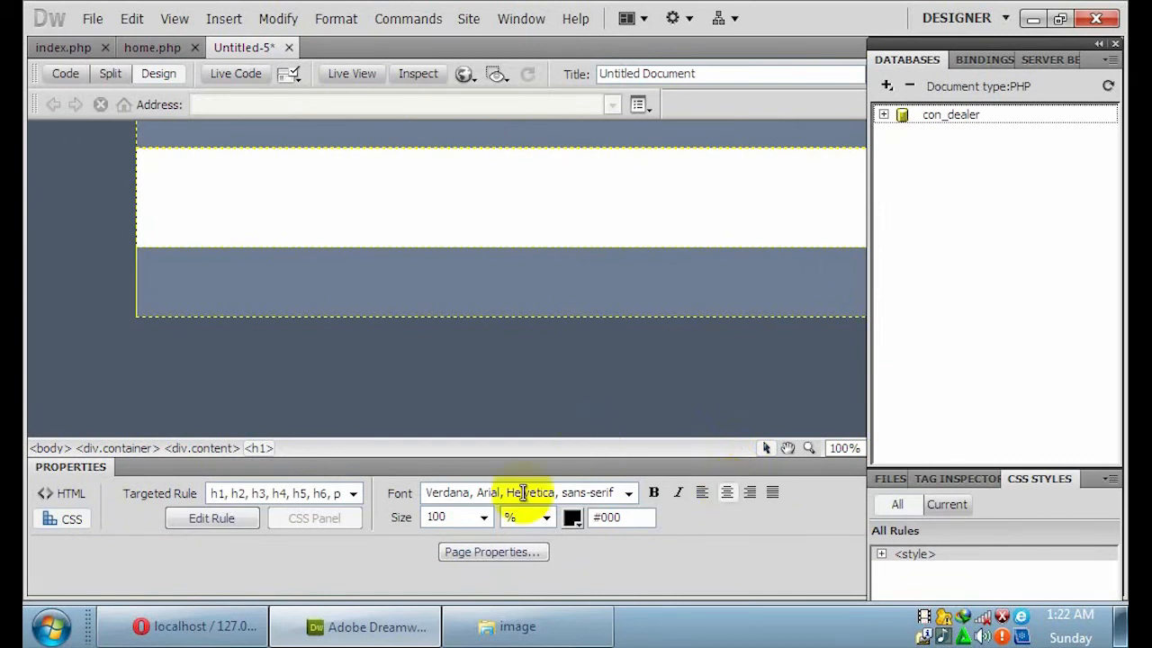
{"action": "double_click", "coordinate": [468, 517]}
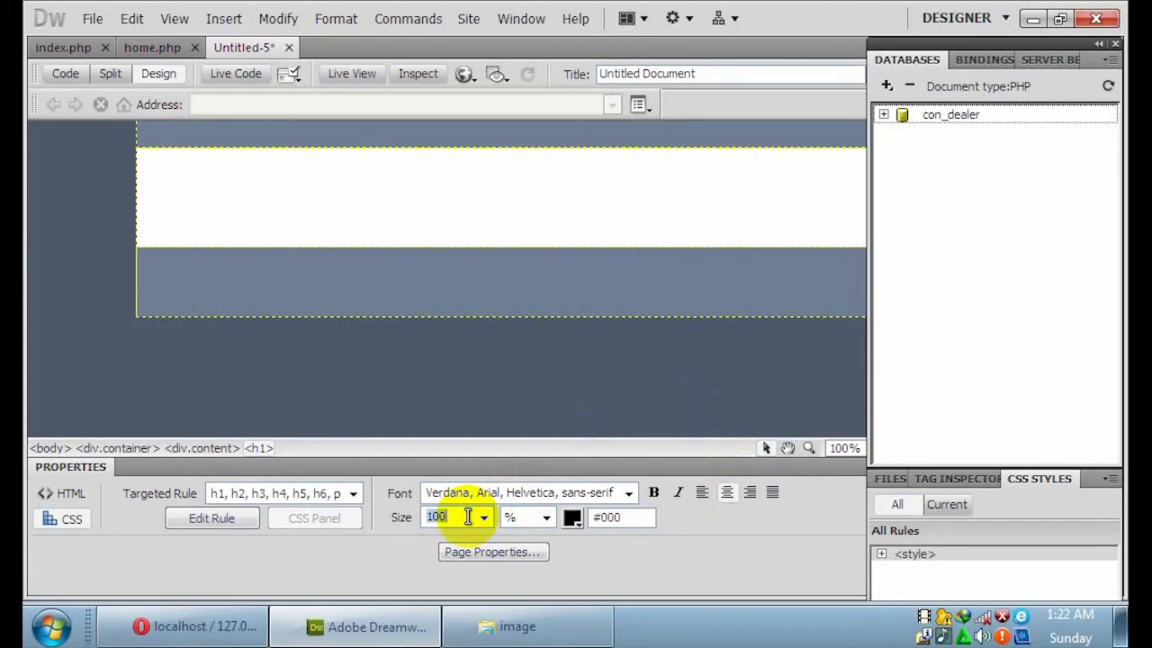
{"action": "type", "text": "75"}
{"action": "key", "text": "Return"}
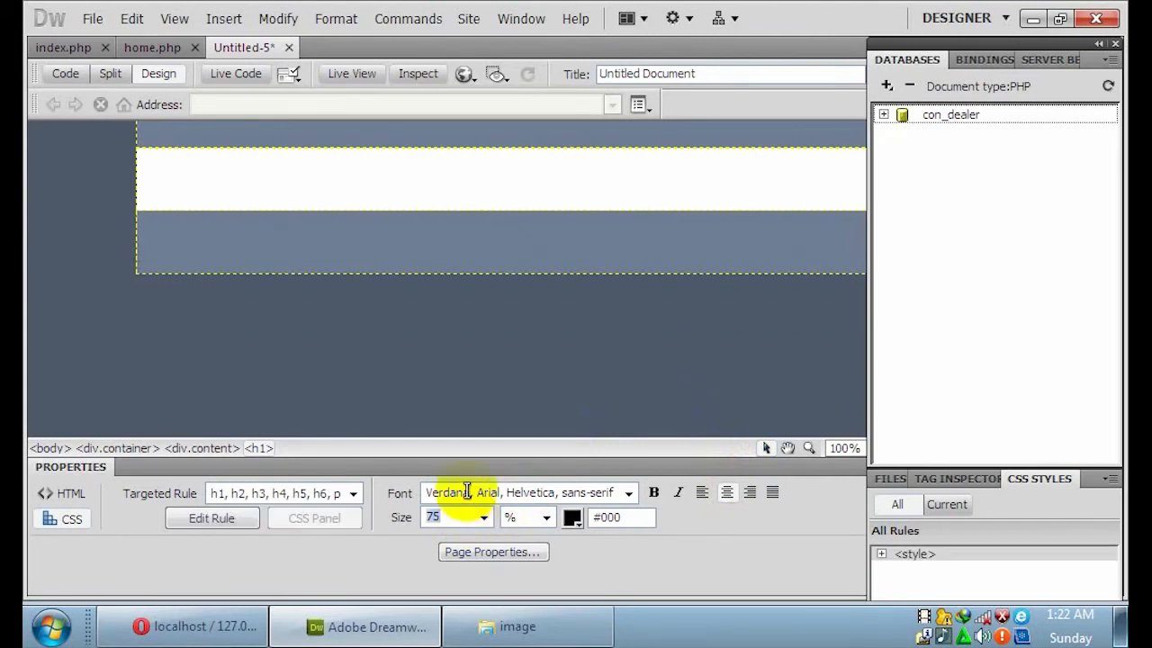
{"action": "left_click", "coordinate": [639, 185]}
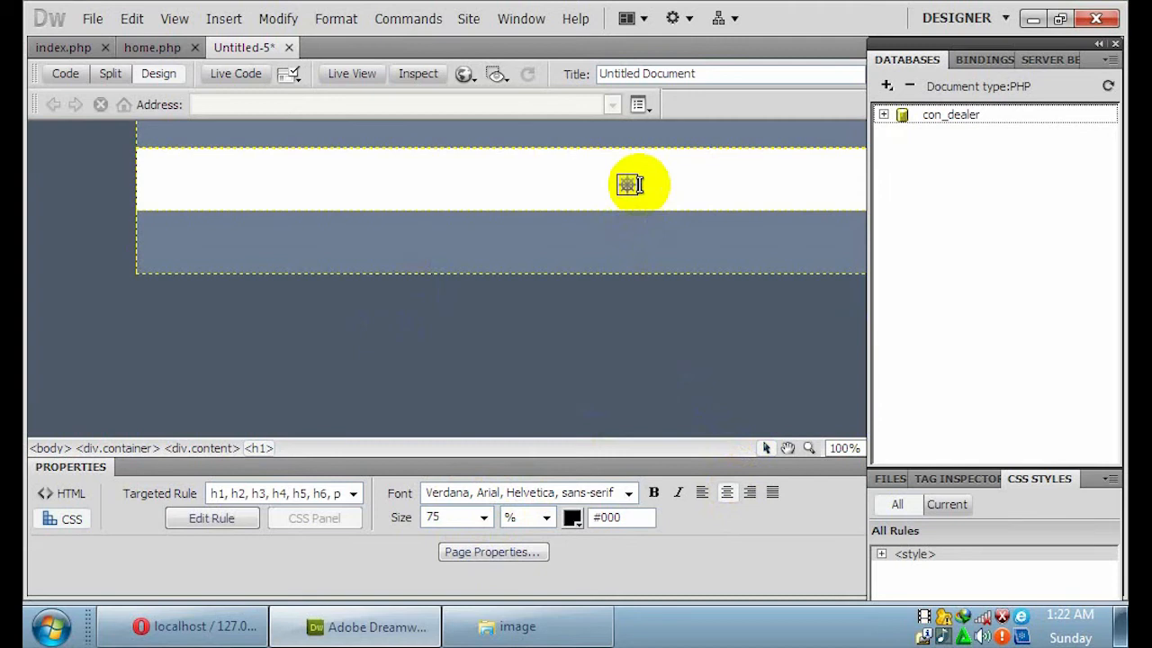
Type 'Mohon maaf password dan username yang anda gunakan salah', then 'klik login untuk mengulang' below.
{"action": "type", "text": "Mohon maaf pass"}
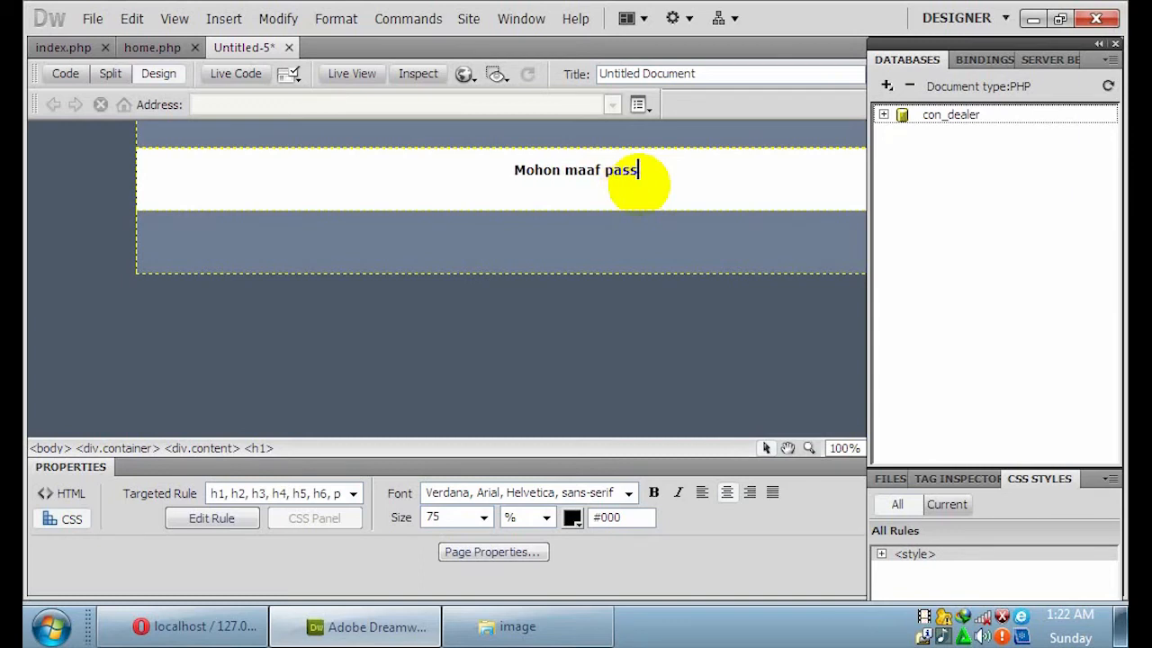
{"action": "type", "text": "word "}
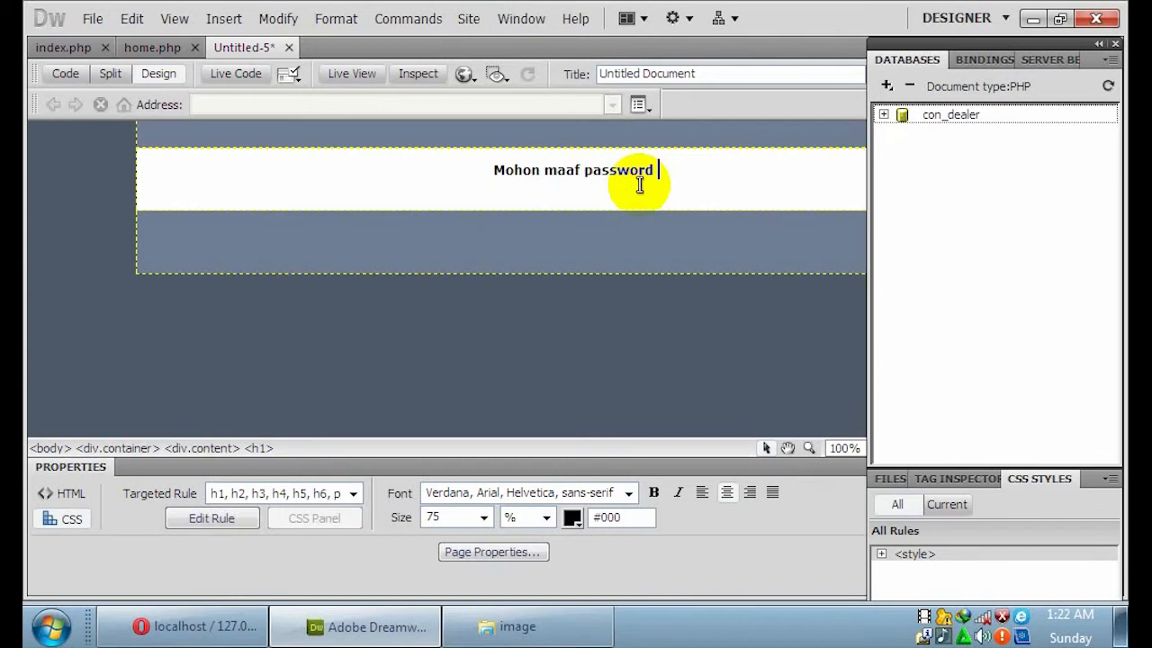
{"action": "type", "text": "dan "}
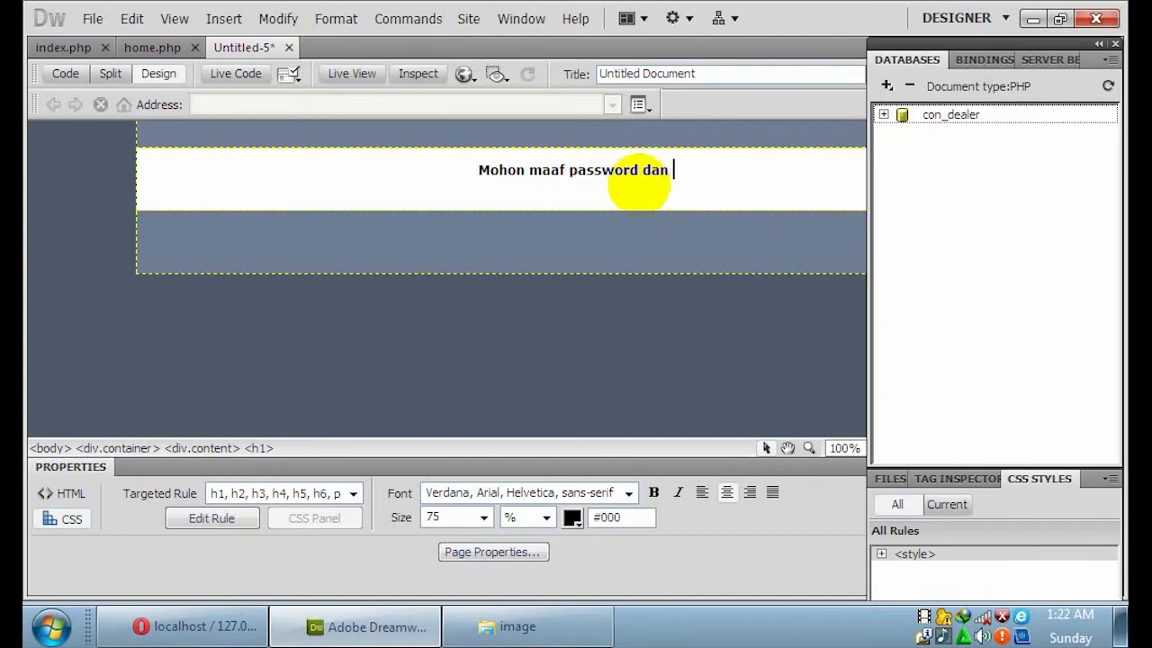
{"action": "type", "text": "usernam"}
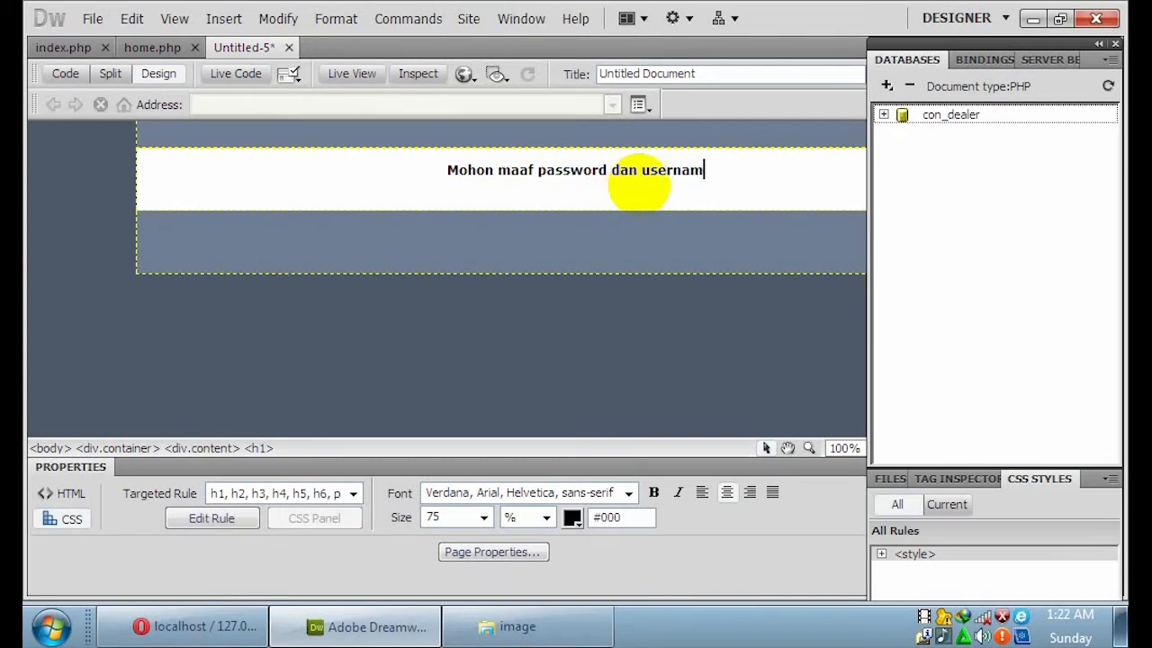
{"action": "type", "text": "e yang "}
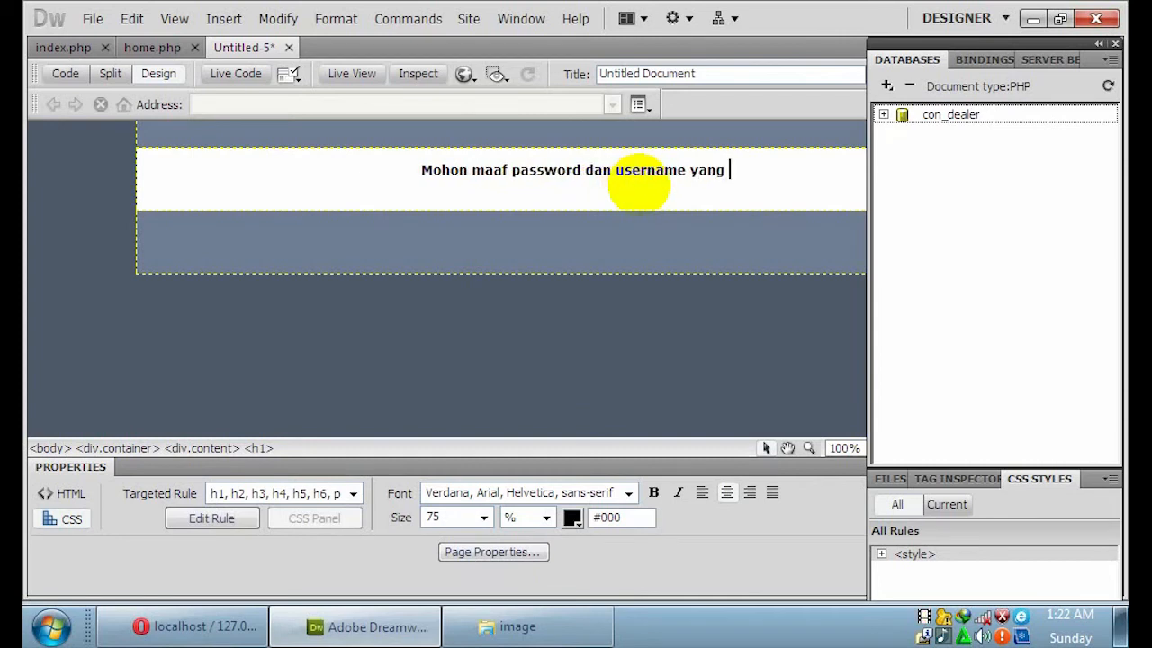
{"action": "type", "text": "anda gunakan"}
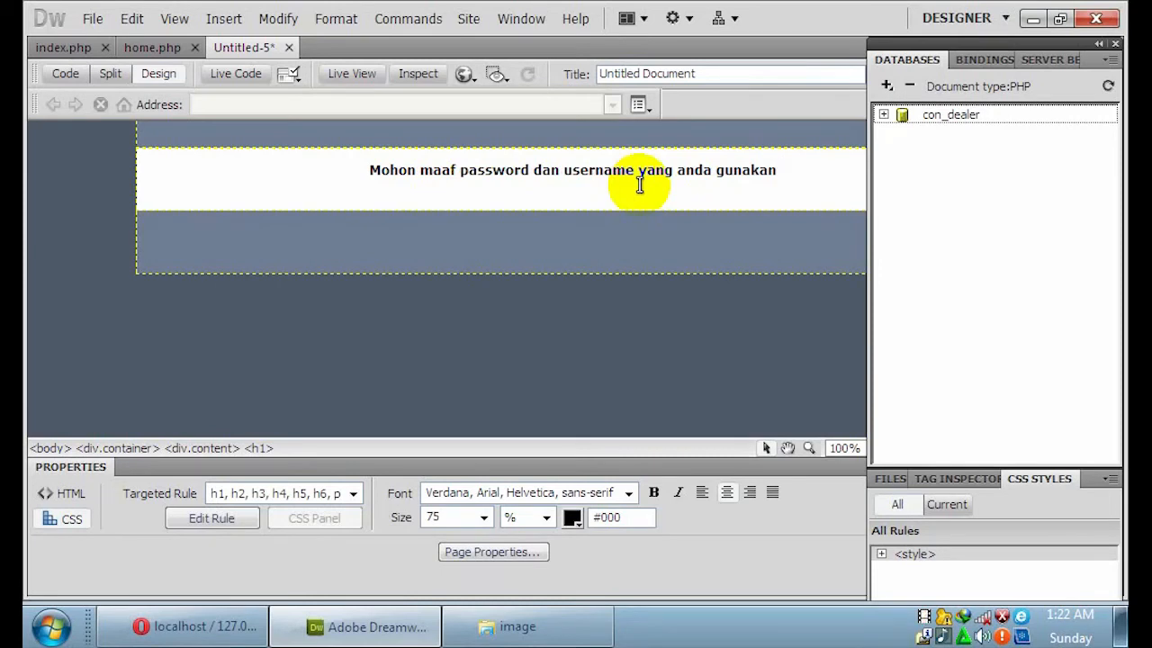
{"action": "type", "text": " salah"}
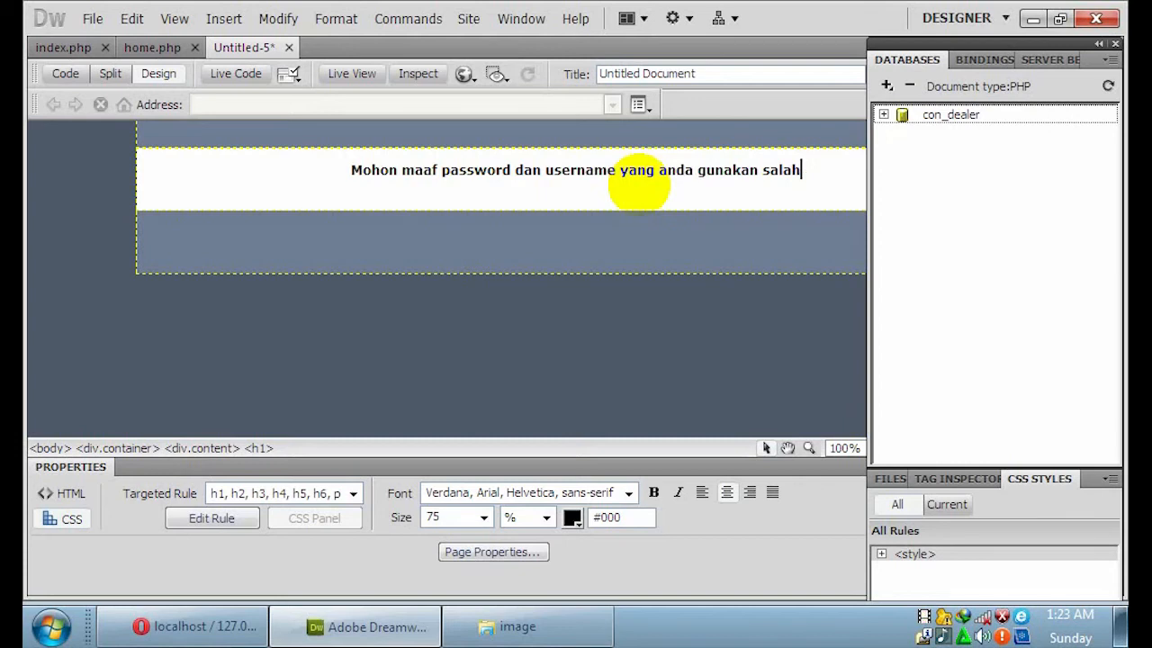
{"action": "key", "text": "Return"}
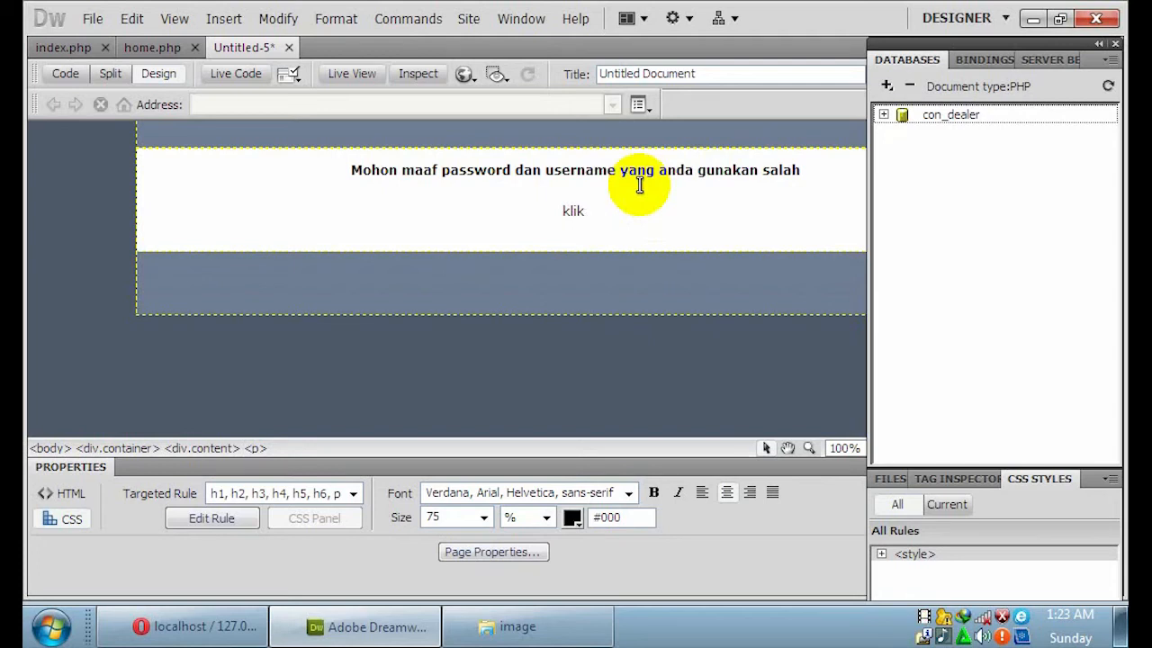
{"action": "type", "text": "klik login untuk mengulang"}
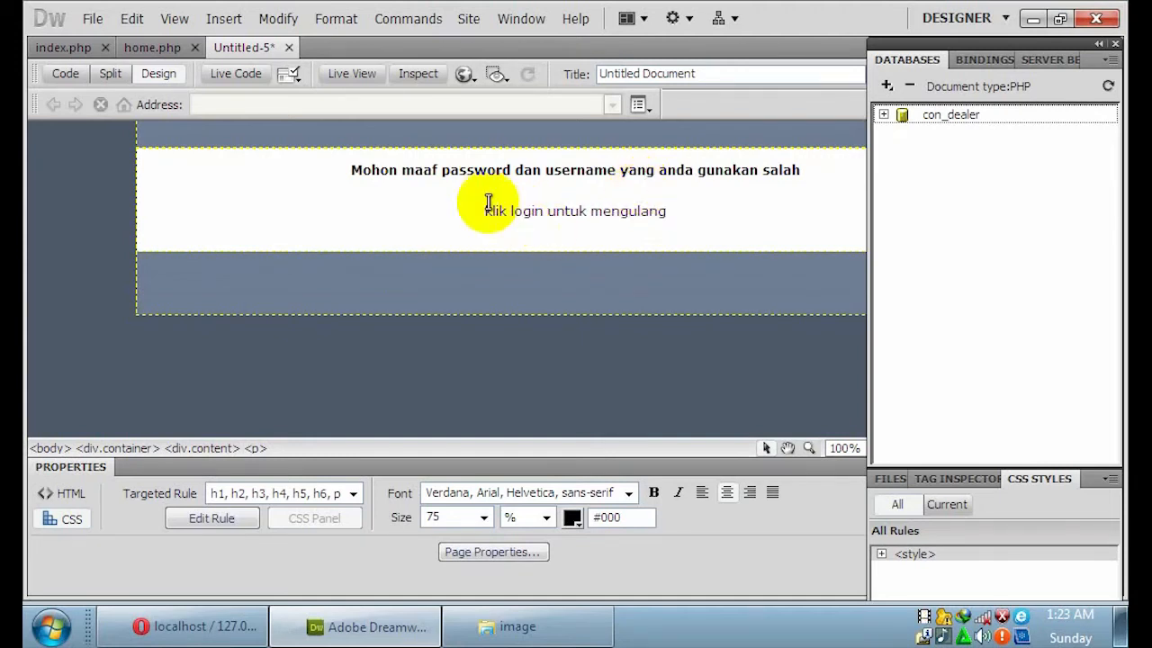
{"action": "left_click", "coordinate": [454, 170]}
{"action": "left_click", "coordinate": [500, 213]}
Make both lines of the error message bold.
{"action": "left_click_drag", "start_coordinate": [349, 170], "coordinate": [706, 227]}
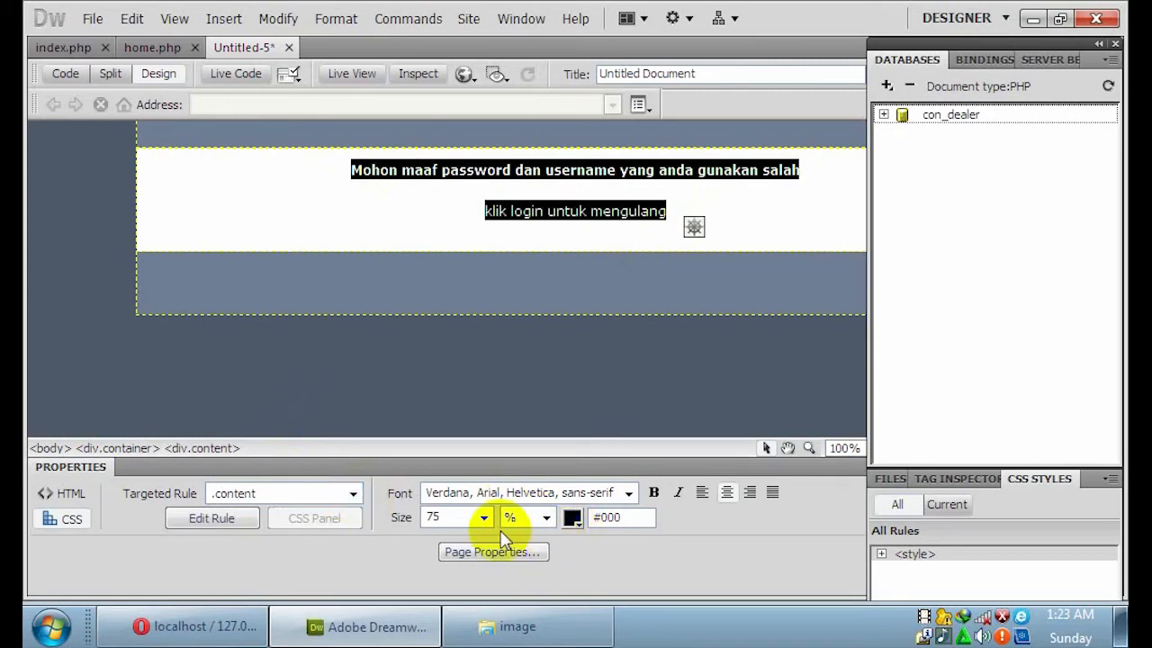
{"action": "left_click", "coordinate": [654, 493]}
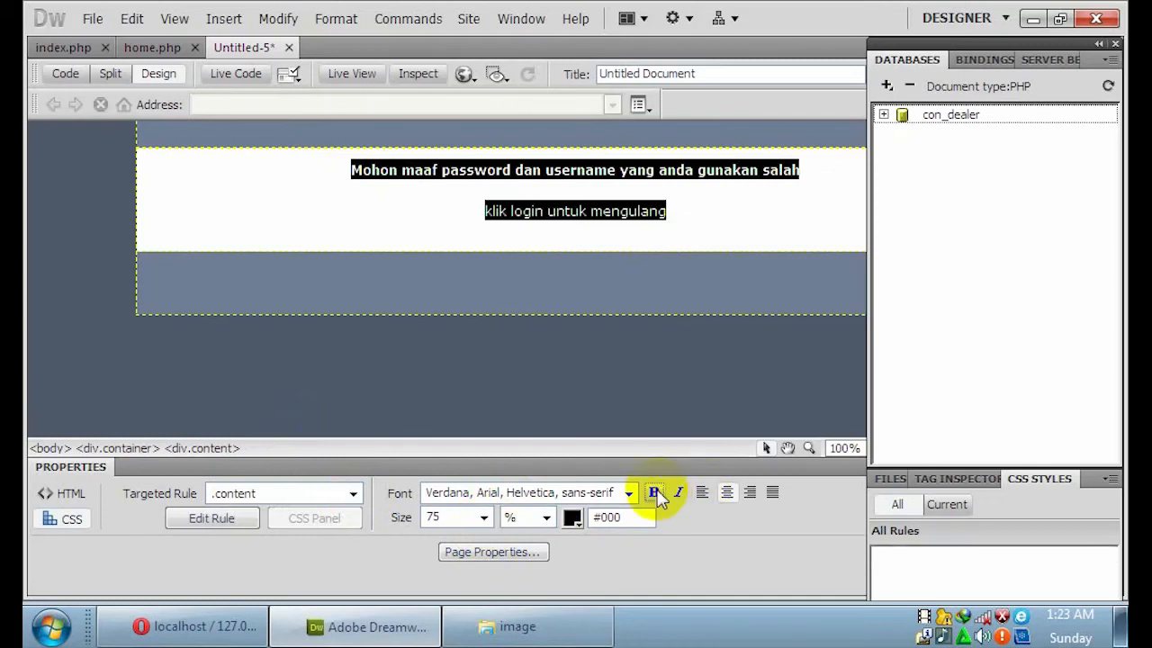
{"action": "left_click", "coordinate": [688, 214]}
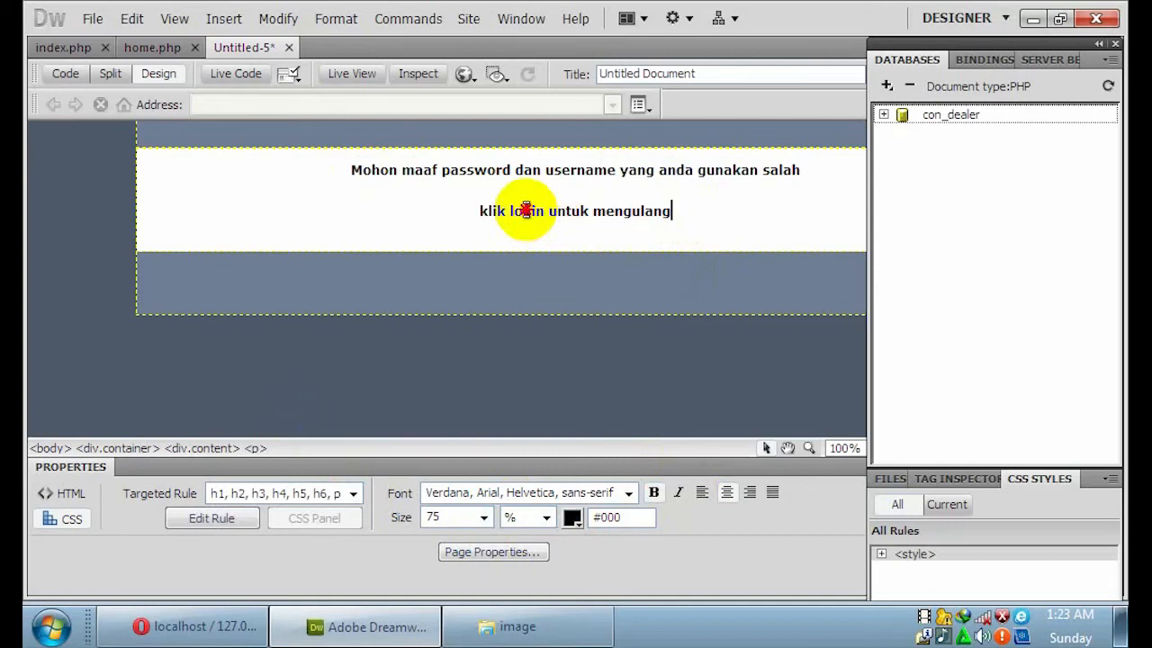
Link the word 'login' to index.php.
{"action": "double_click", "coordinate": [528, 213]}
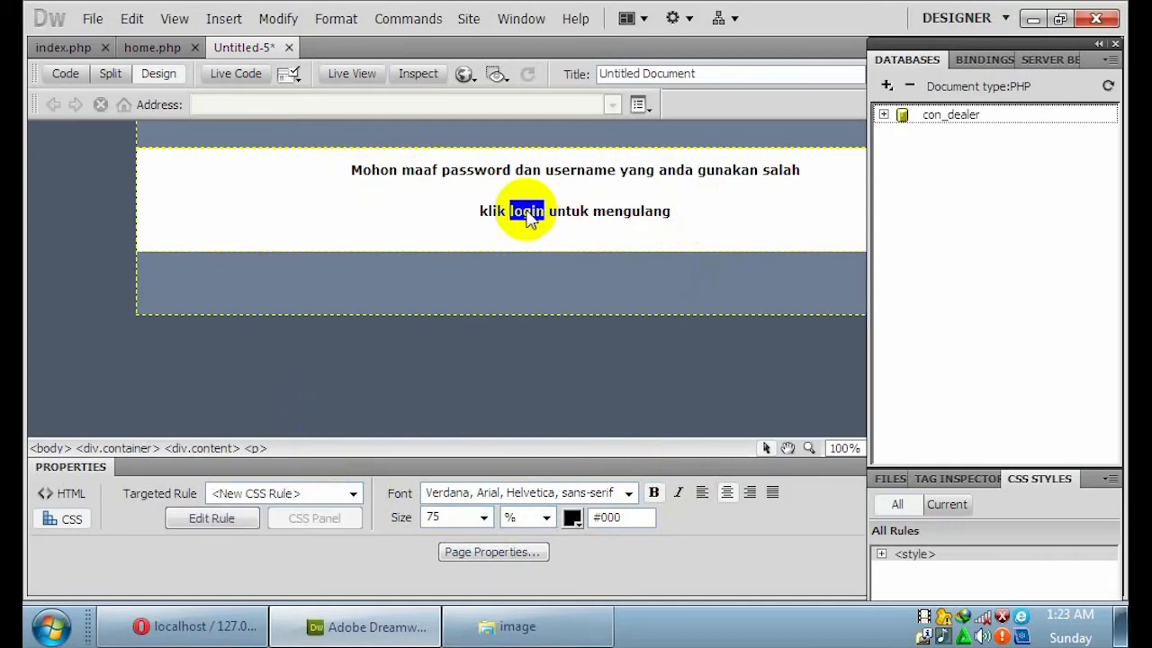
{"action": "left_click", "coordinate": [74, 494]}
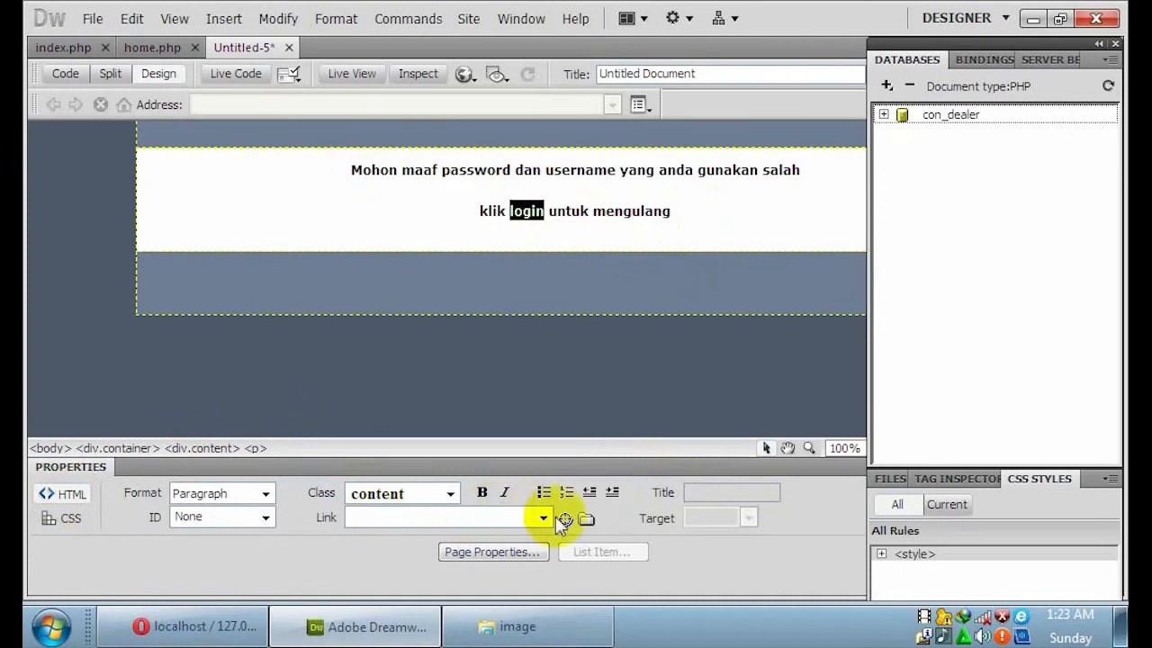
{"action": "left_click", "coordinate": [588, 519]}
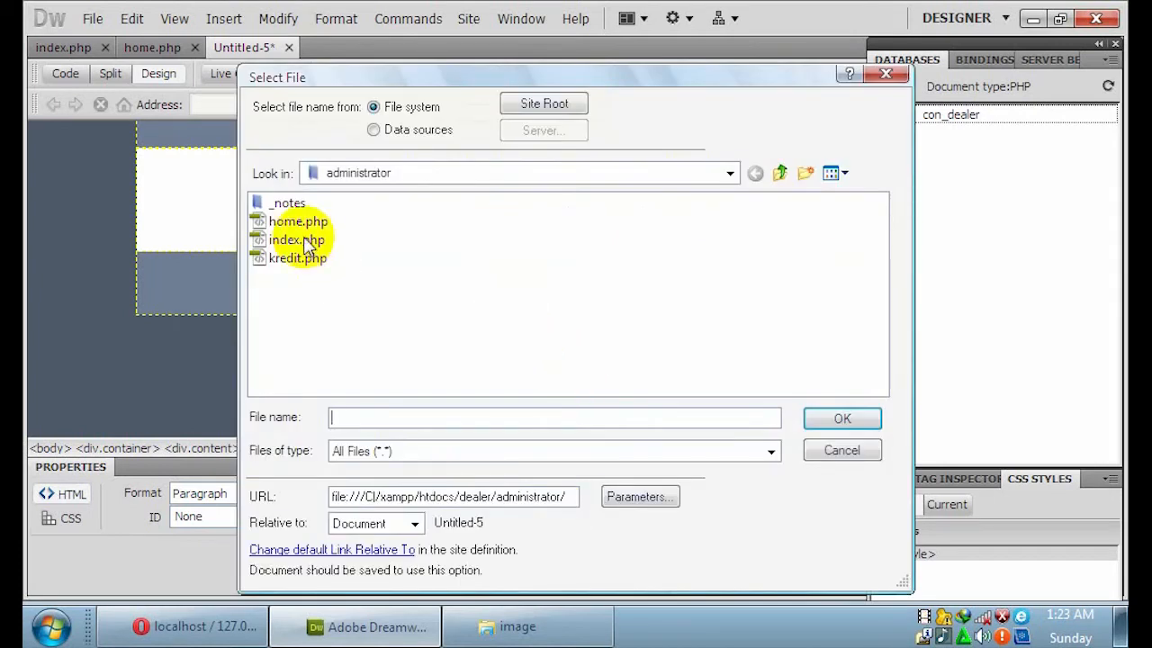
{"action": "left_click", "coordinate": [297, 239]}
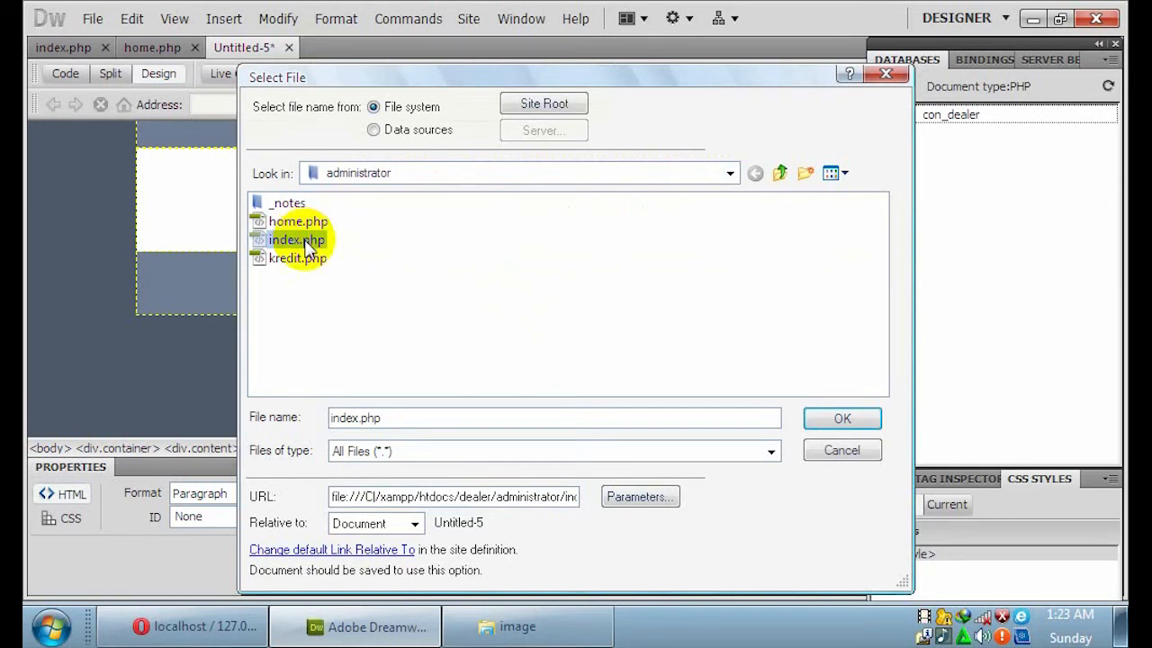
{"action": "left_click", "coordinate": [823, 417]}
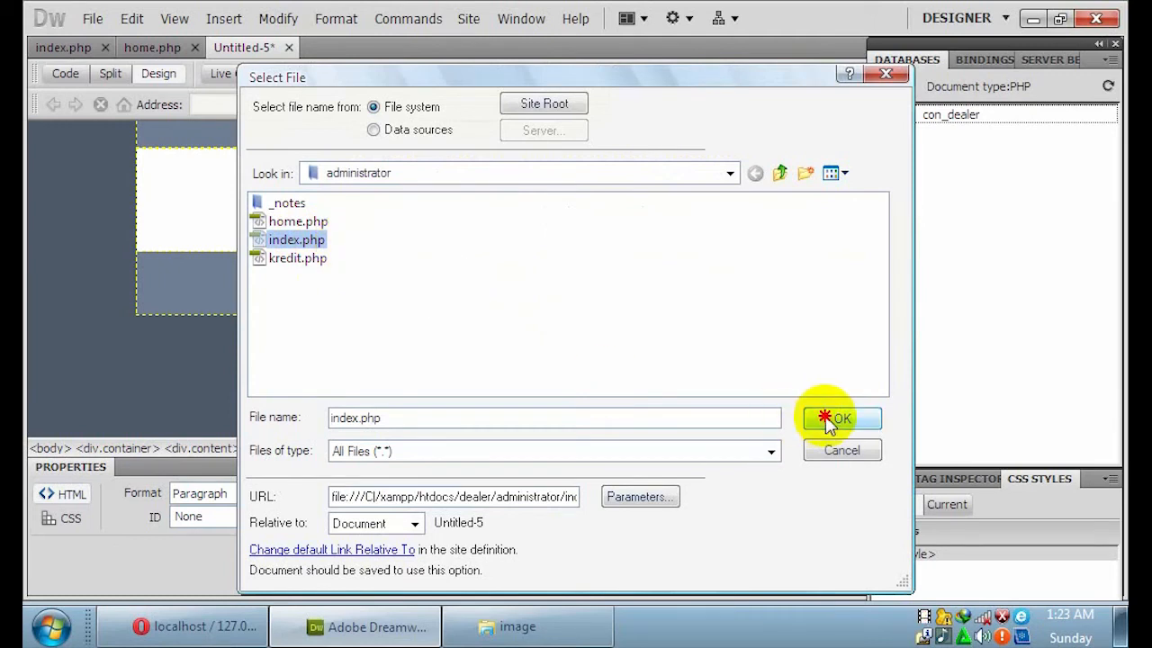
Save the error page as gagal.php, type PHP Files, in the administrator folder.
{"action": "left_click", "coordinate": [93, 19]}
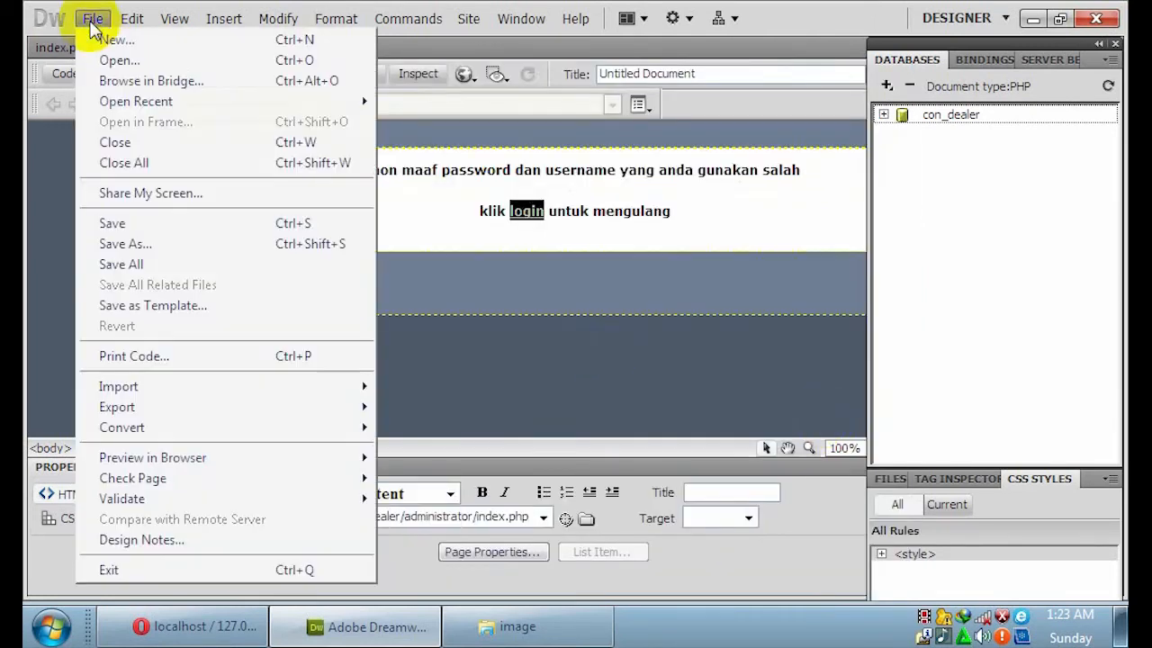
{"action": "left_click", "coordinate": [160, 228]}
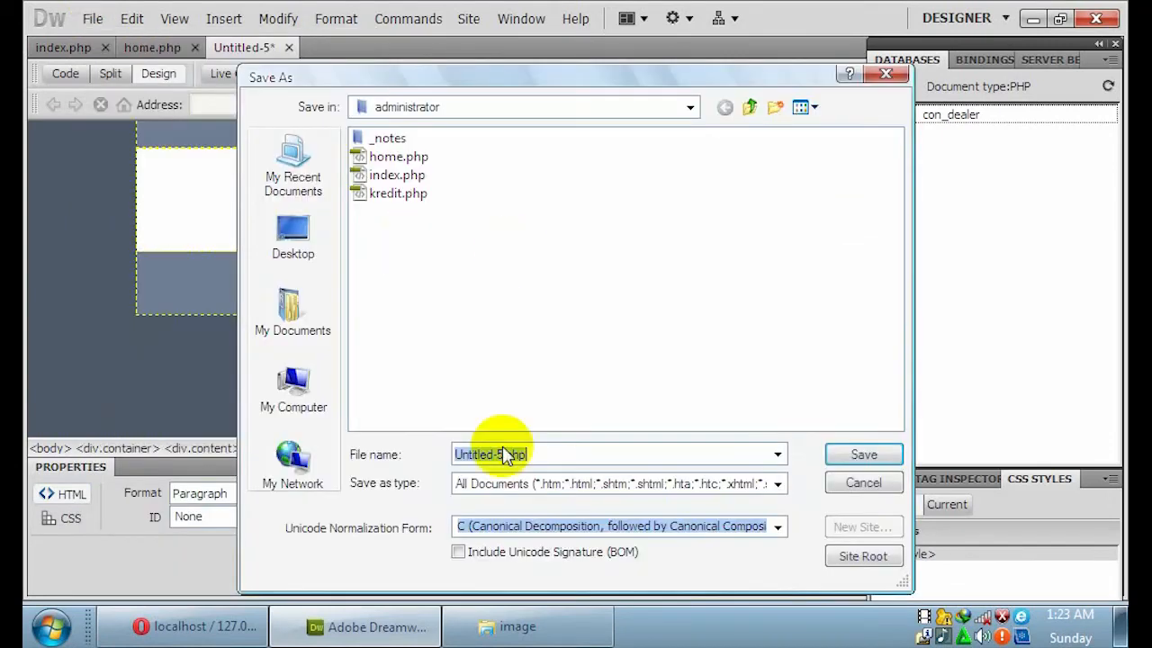
{"action": "left_click_drag", "start_coordinate": [502, 454], "coordinate": [431, 459]}
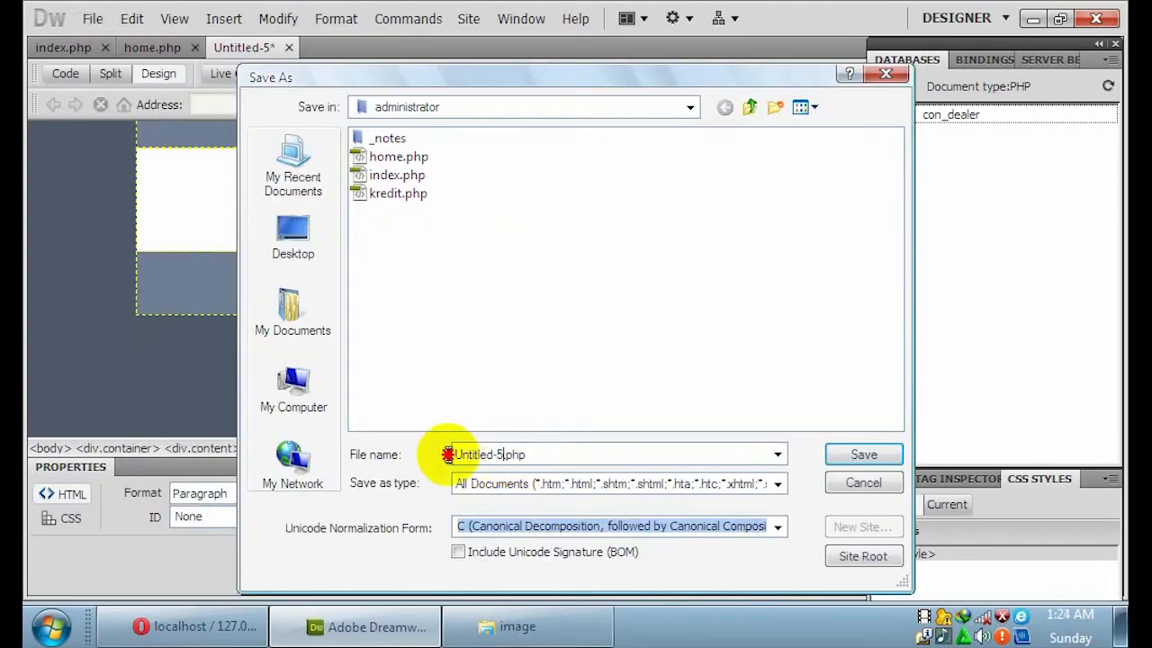
{"action": "type", "text": "gagal"}
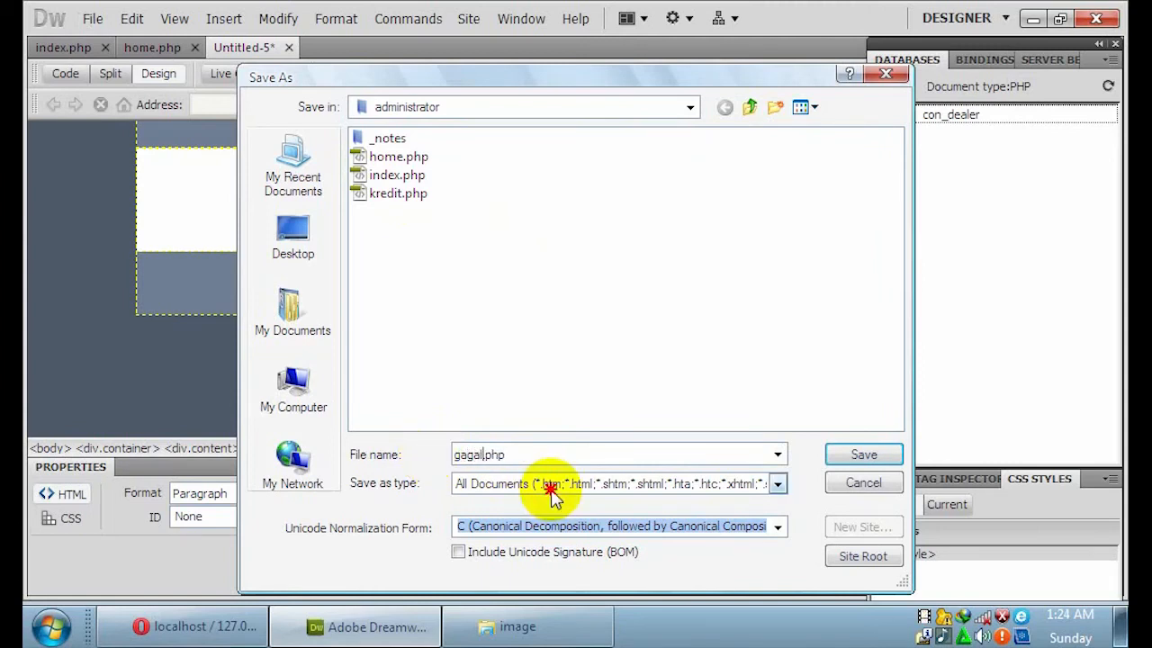
{"action": "left_click", "coordinate": [551, 484]}
{"action": "left_click", "coordinate": [632, 297]}
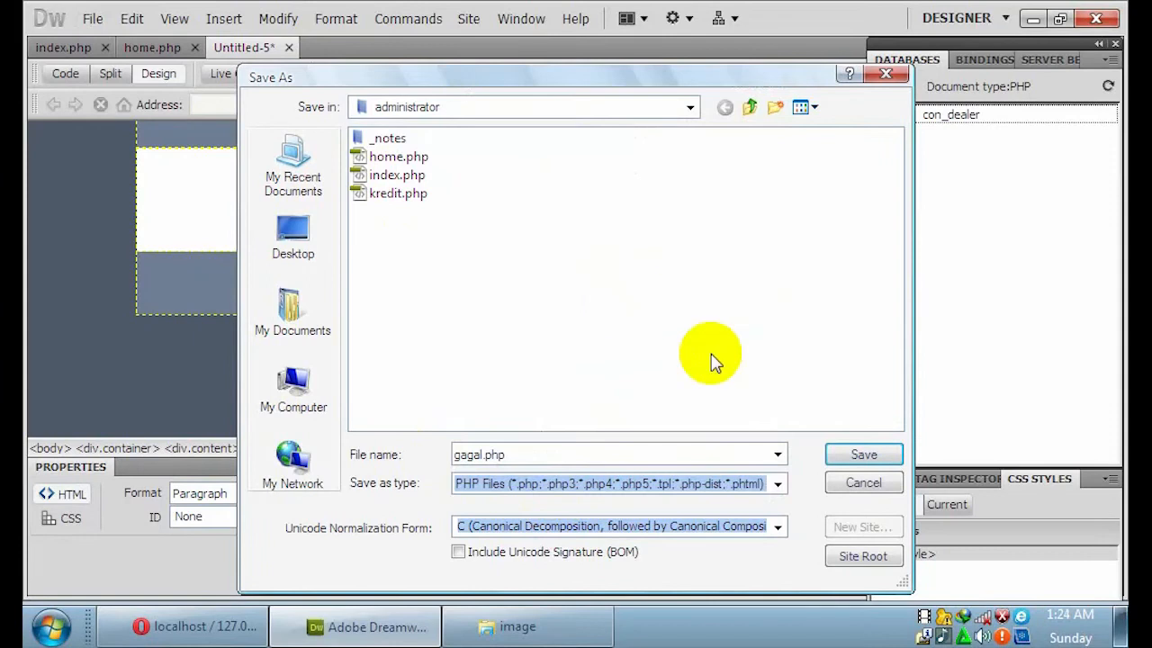
{"action": "left_click", "coordinate": [852, 457]}
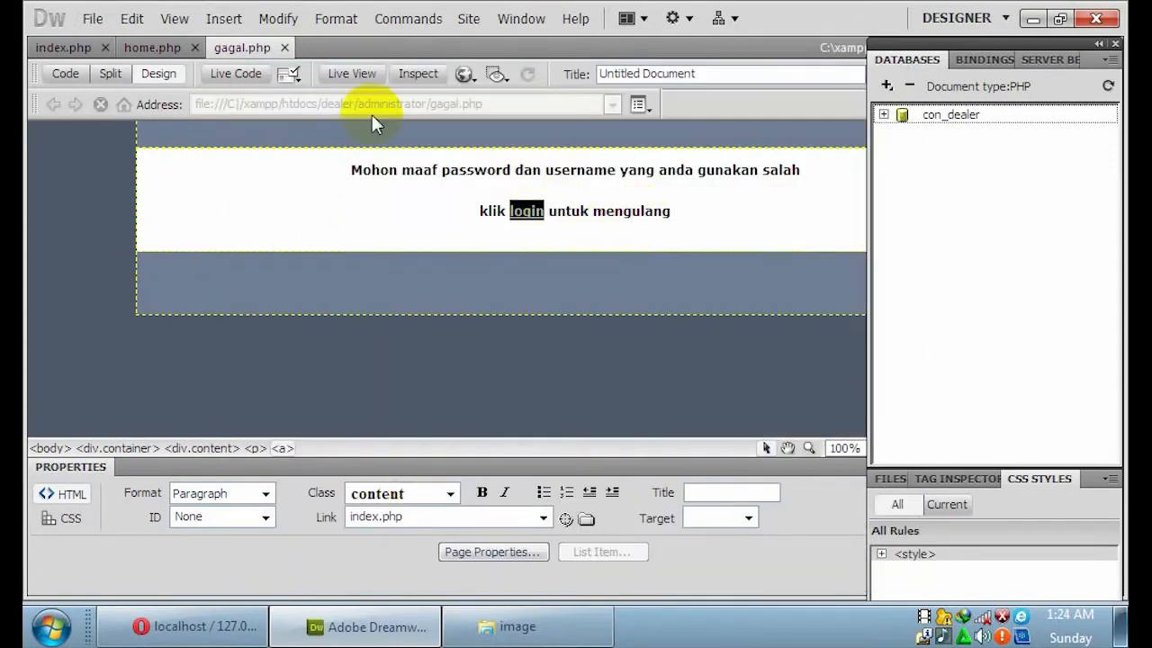
Return to index.php and add a User Authentication > Log In User server behavior.
{"action": "left_click", "coordinate": [80, 49]}
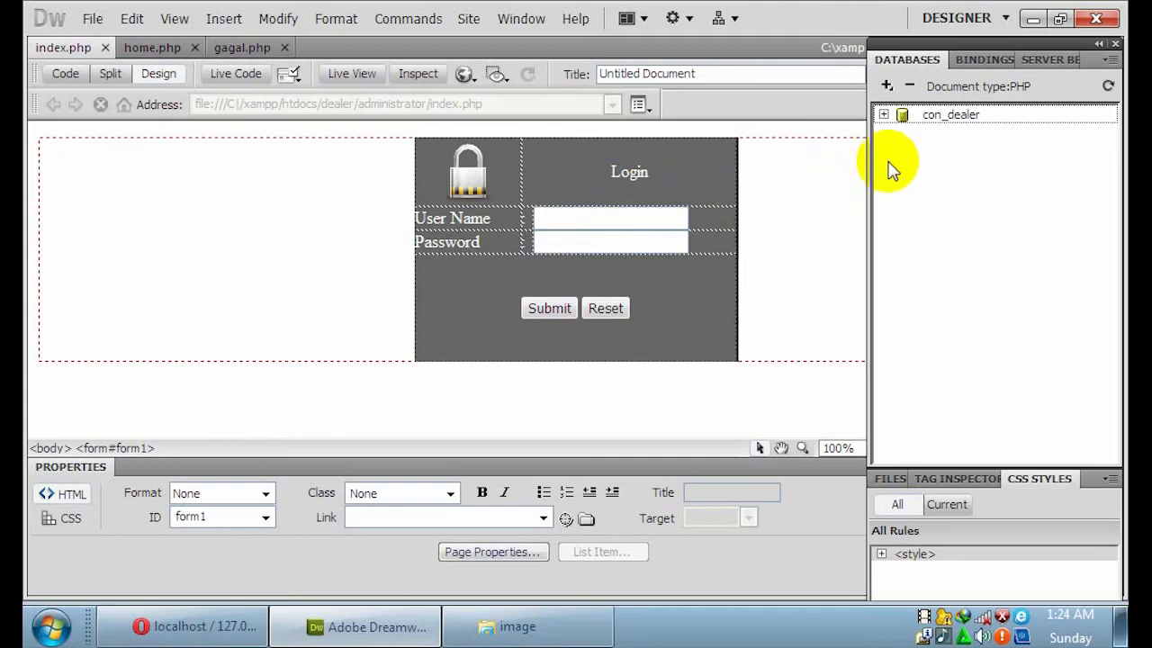
{"action": "left_click", "coordinate": [1044, 63]}
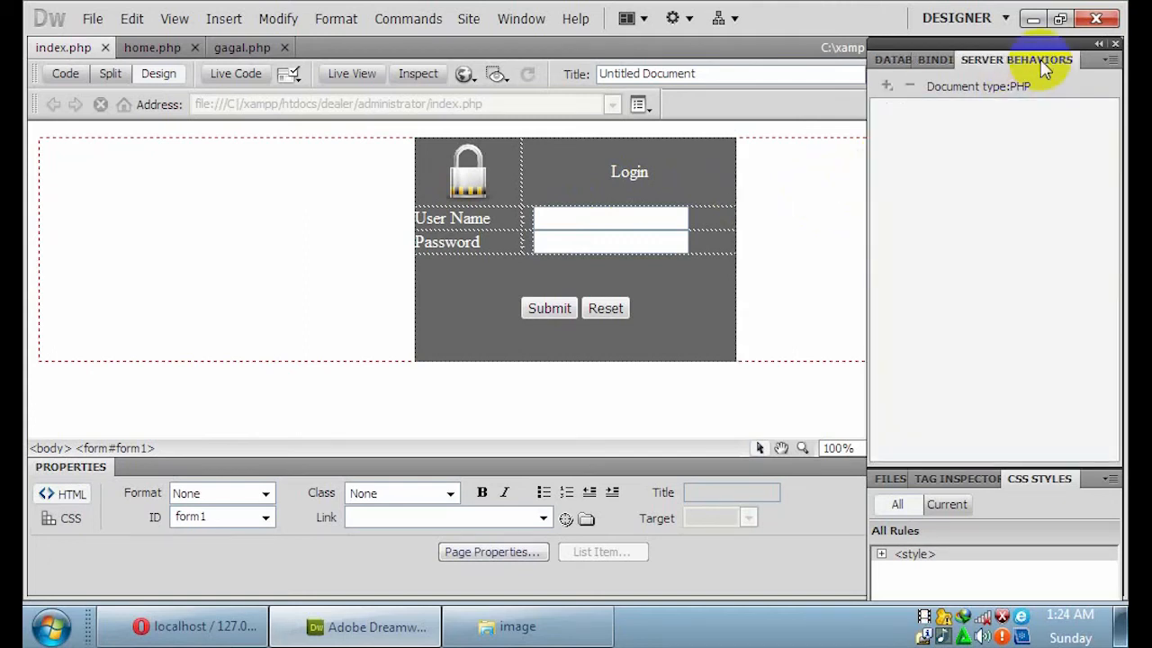
{"action": "left_click", "coordinate": [936, 60]}
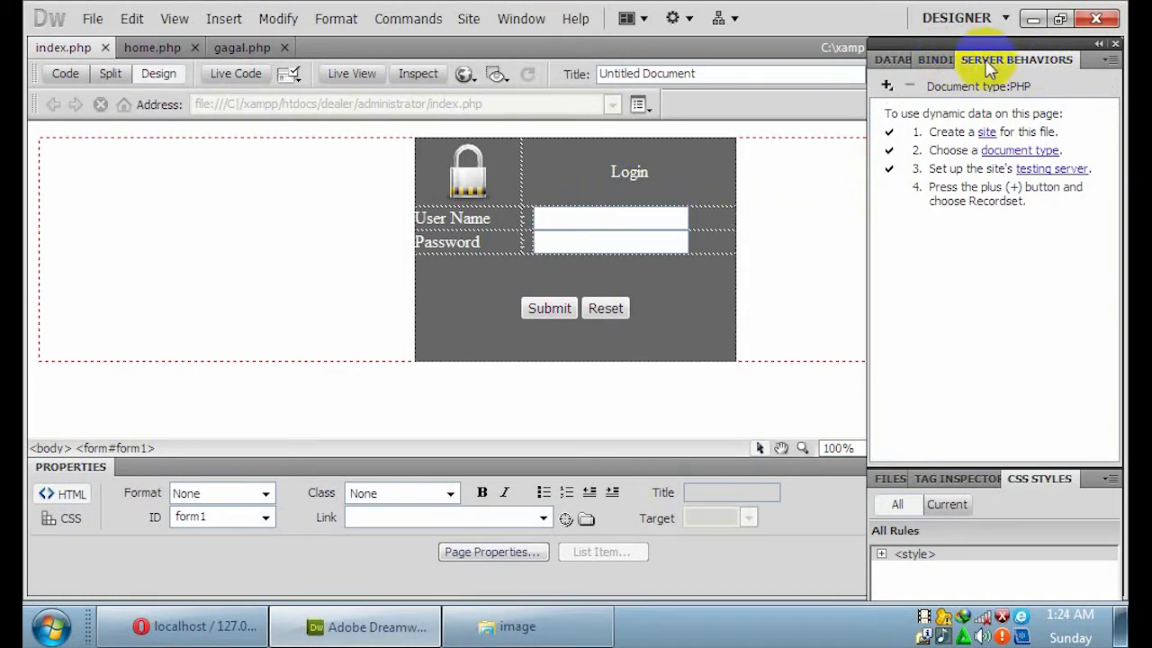
{"action": "left_click", "coordinate": [888, 85]}
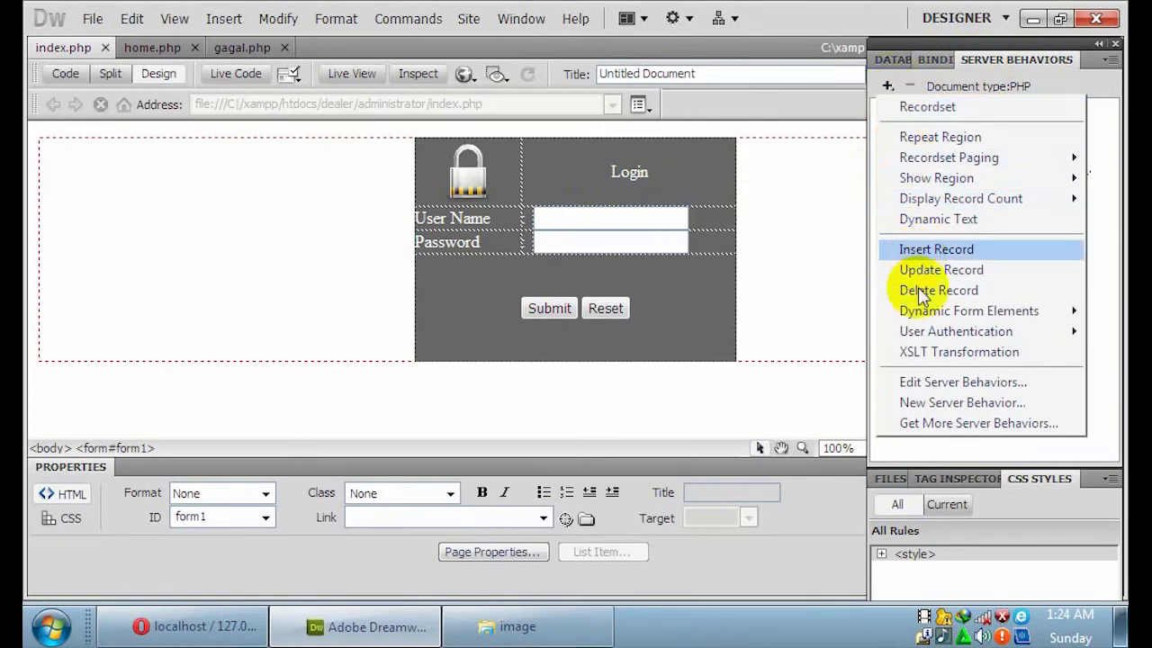
{"action": "mouse_move", "coordinate": [932, 335]}
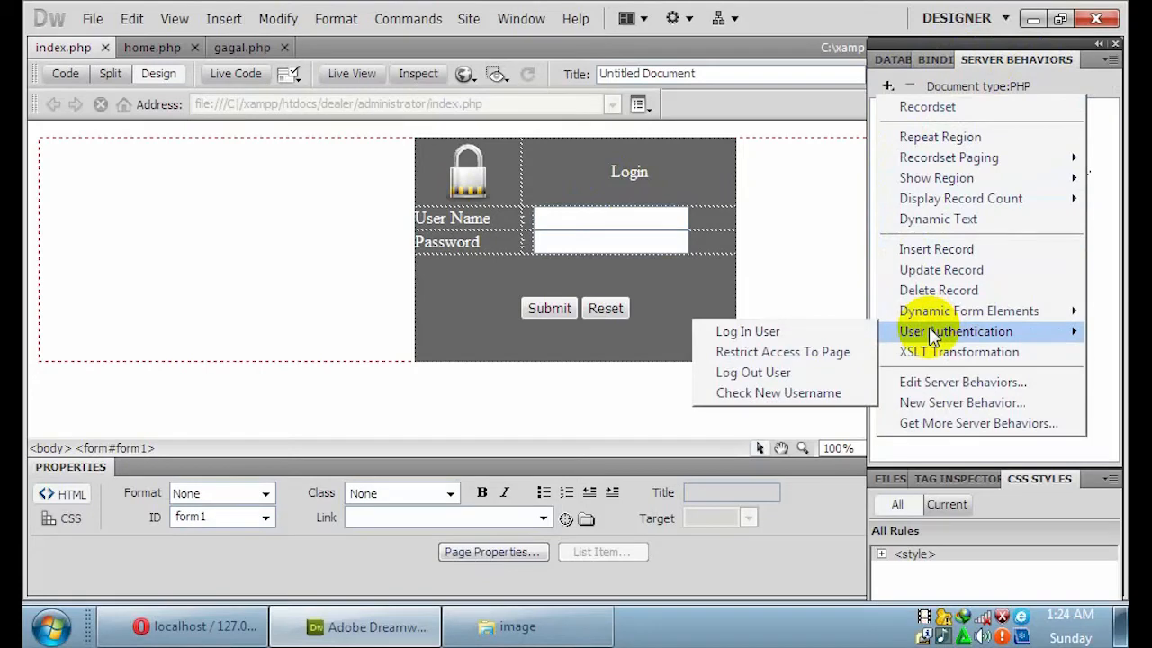
{"action": "left_click", "coordinate": [810, 333]}
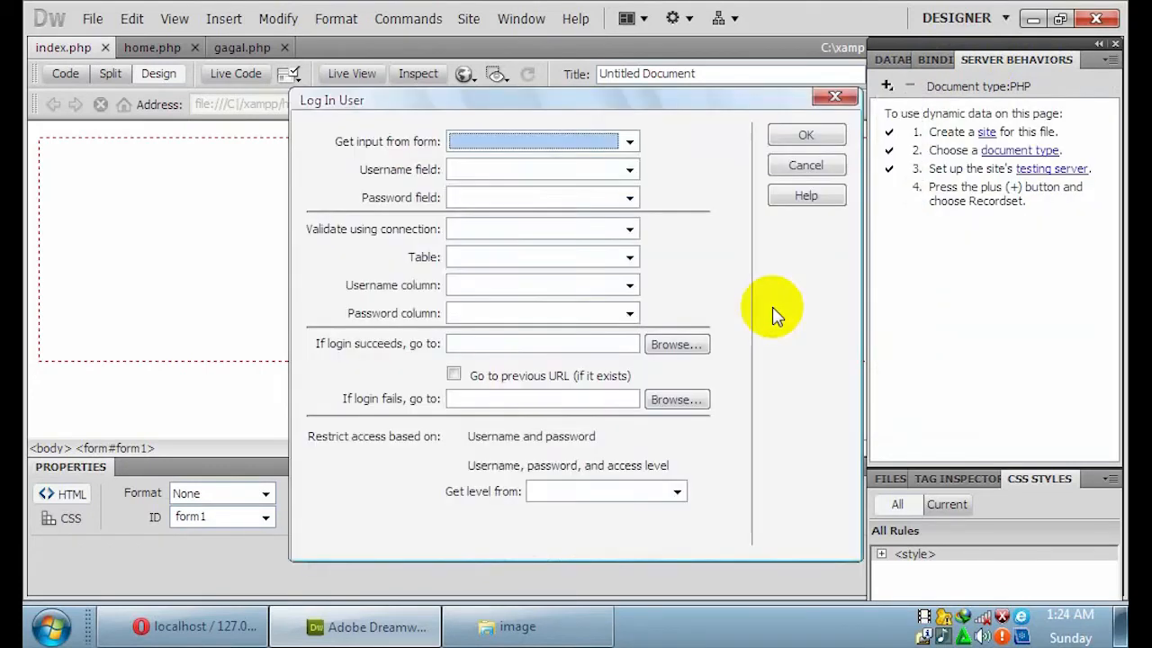
Validate logins against the con_dealer connection's login table, using the id_user and password columns.
{"action": "left_click", "coordinate": [628, 231]}
{"action": "left_click", "coordinate": [581, 261]}
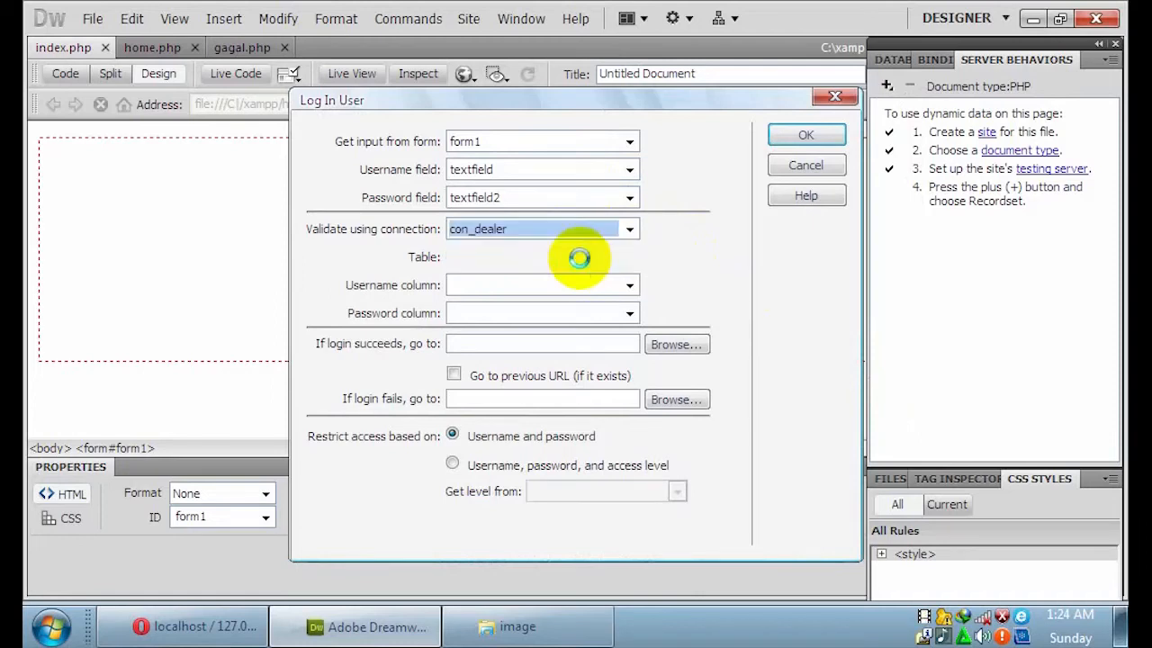
{"action": "left_click", "coordinate": [630, 258]}
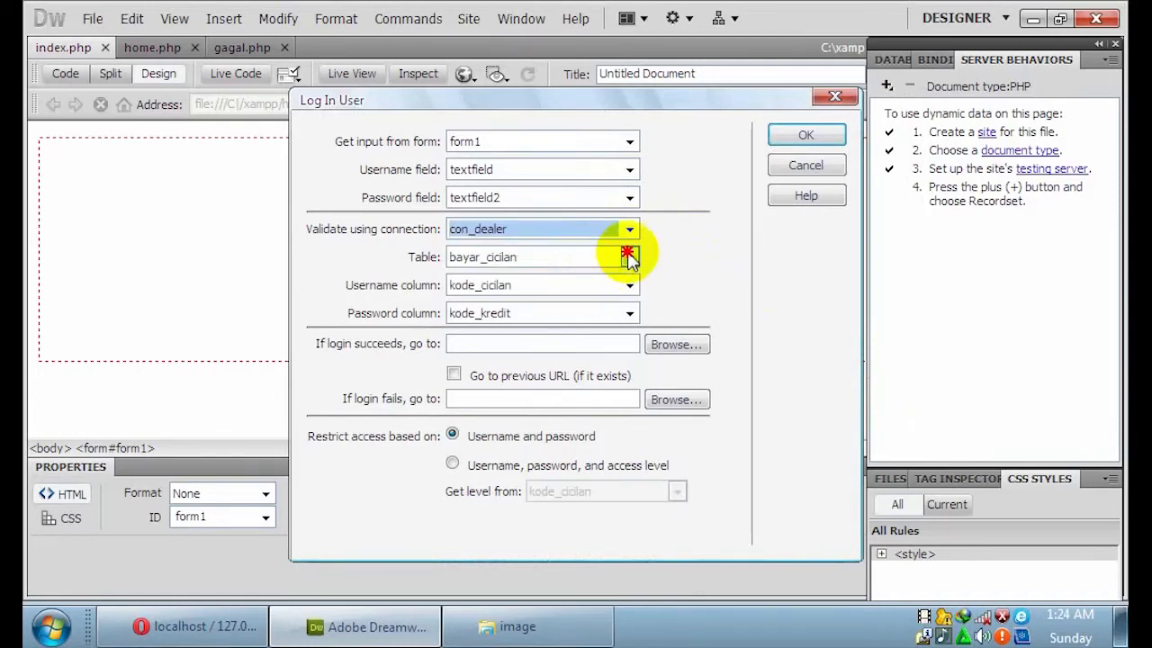
{"action": "left_click", "coordinate": [547, 321]}
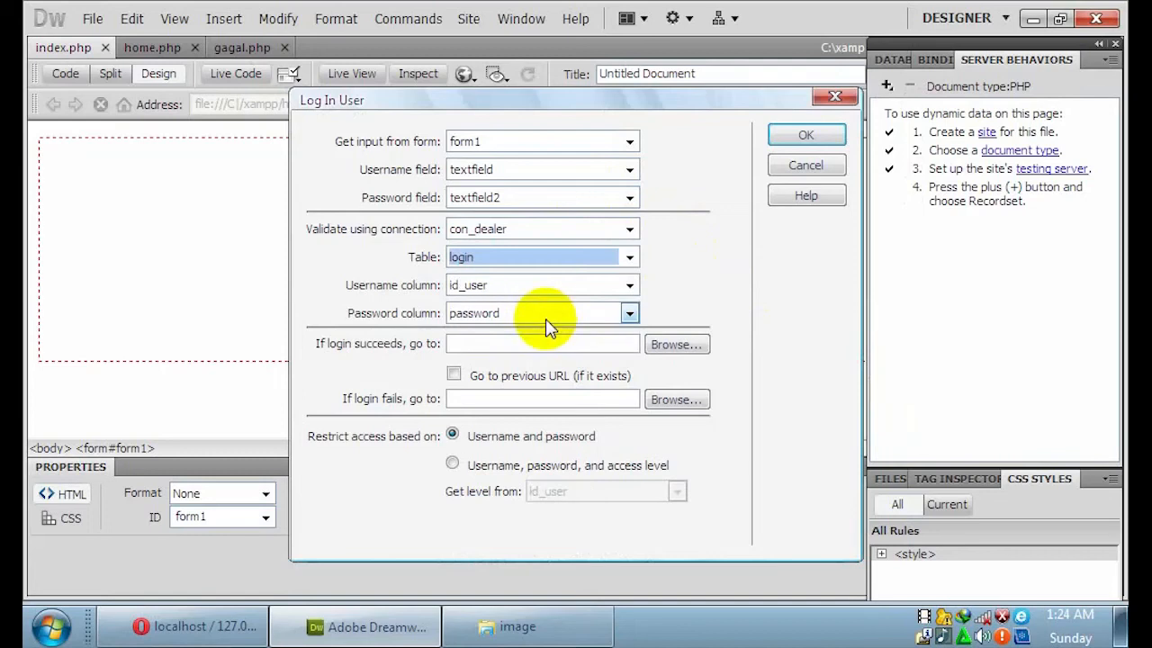
{"action": "left_click", "coordinate": [589, 285]}
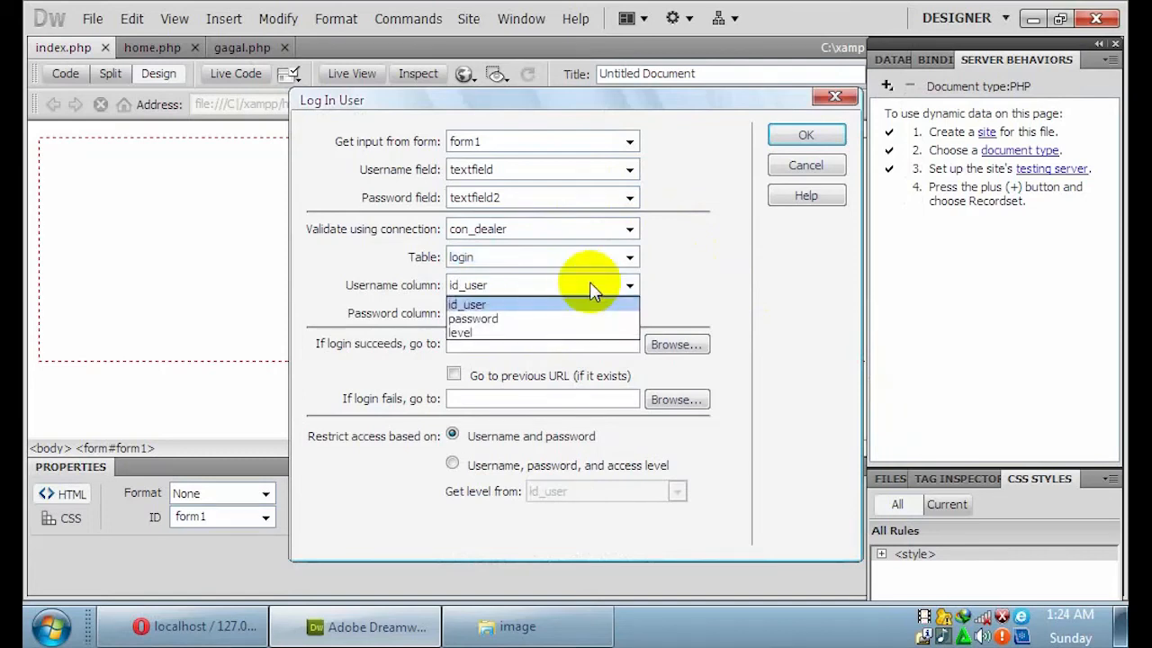
{"action": "left_click", "coordinate": [498, 307]}
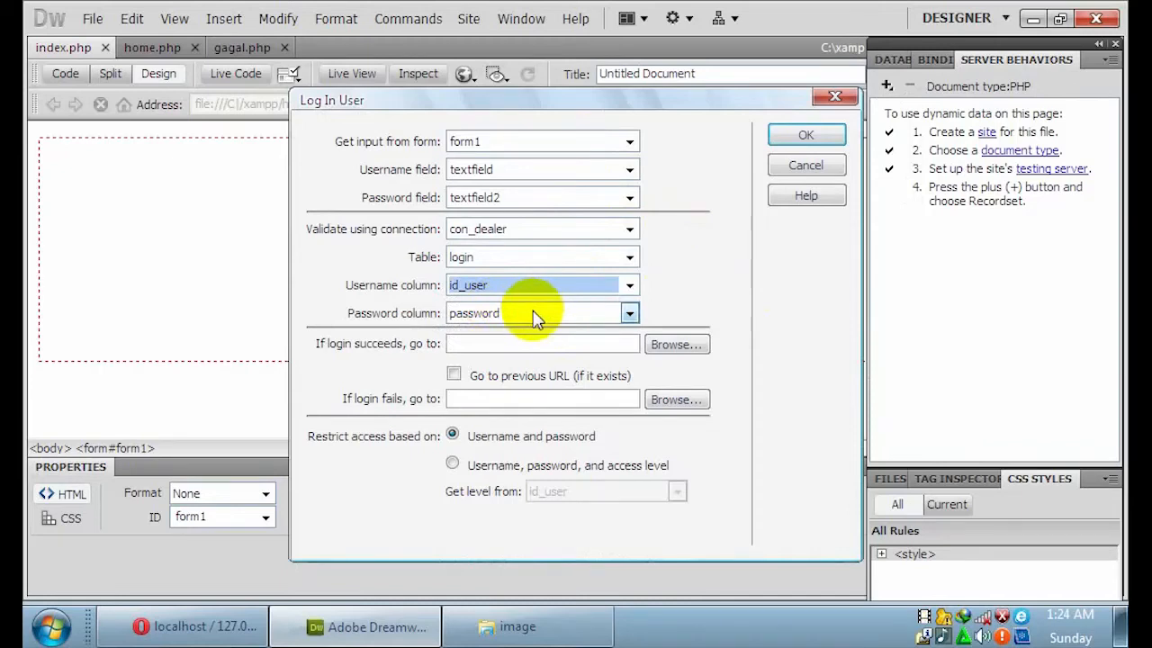
{"action": "left_click", "coordinate": [523, 315]}
{"action": "left_click", "coordinate": [515, 345]}
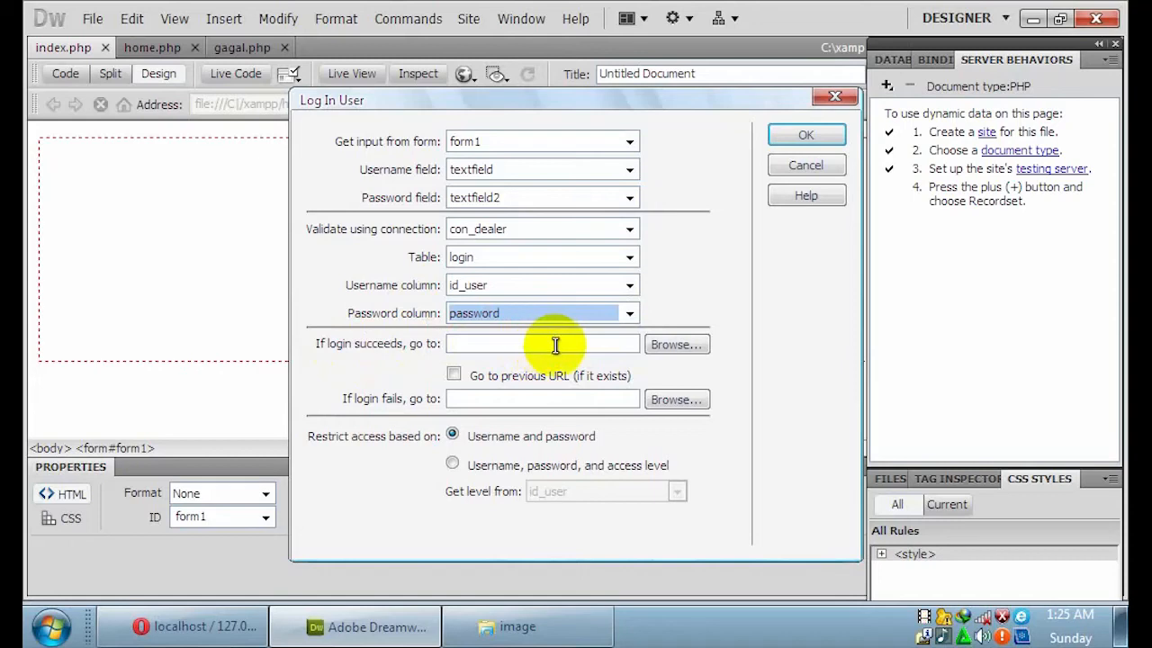
Send successful logins to home.php and failed logins to gagal.php.
{"action": "left_click", "coordinate": [662, 349]}
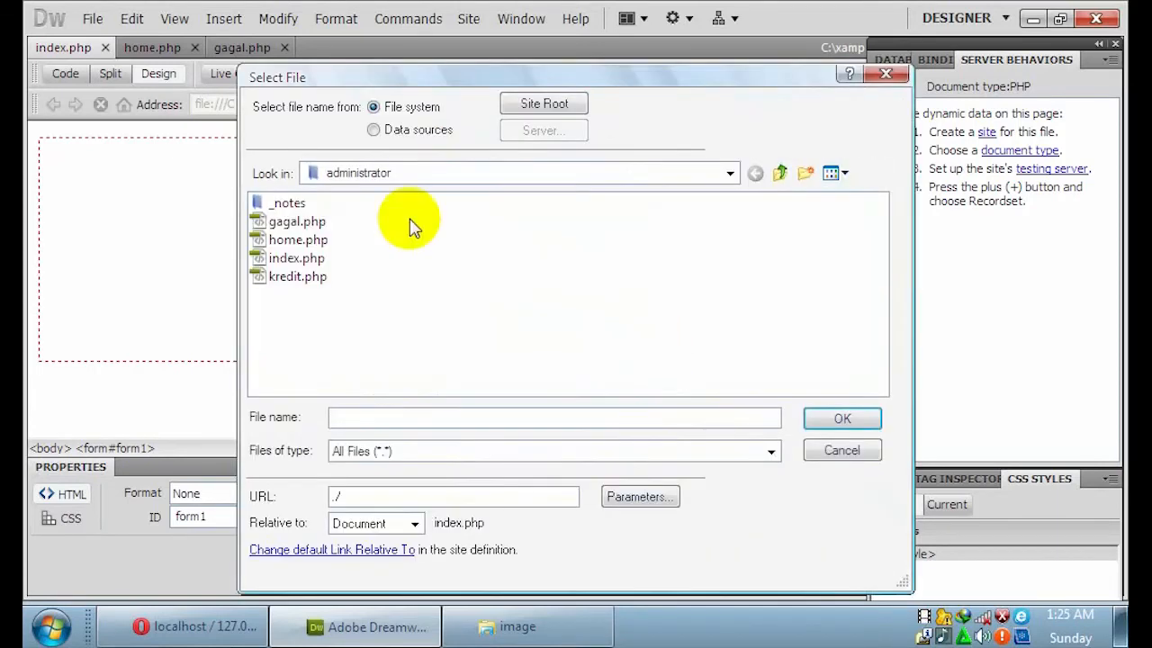
{"action": "left_click", "coordinate": [298, 239]}
{"action": "left_click", "coordinate": [830, 423]}
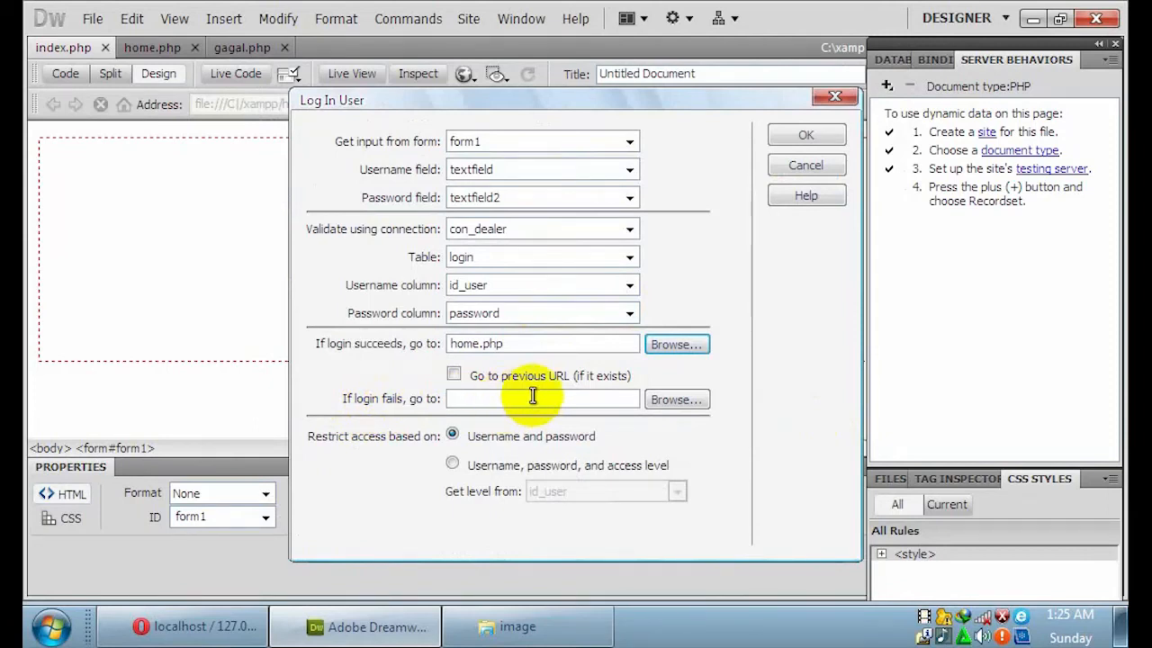
{"action": "left_click", "coordinate": [663, 405]}
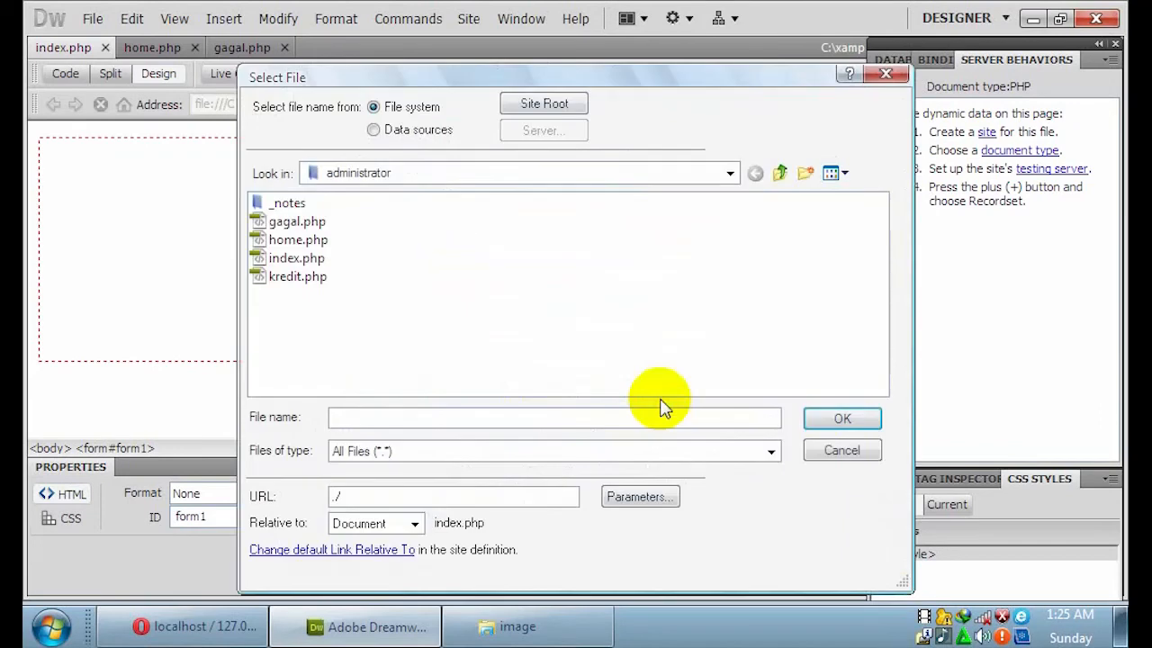
{"action": "left_click", "coordinate": [315, 222]}
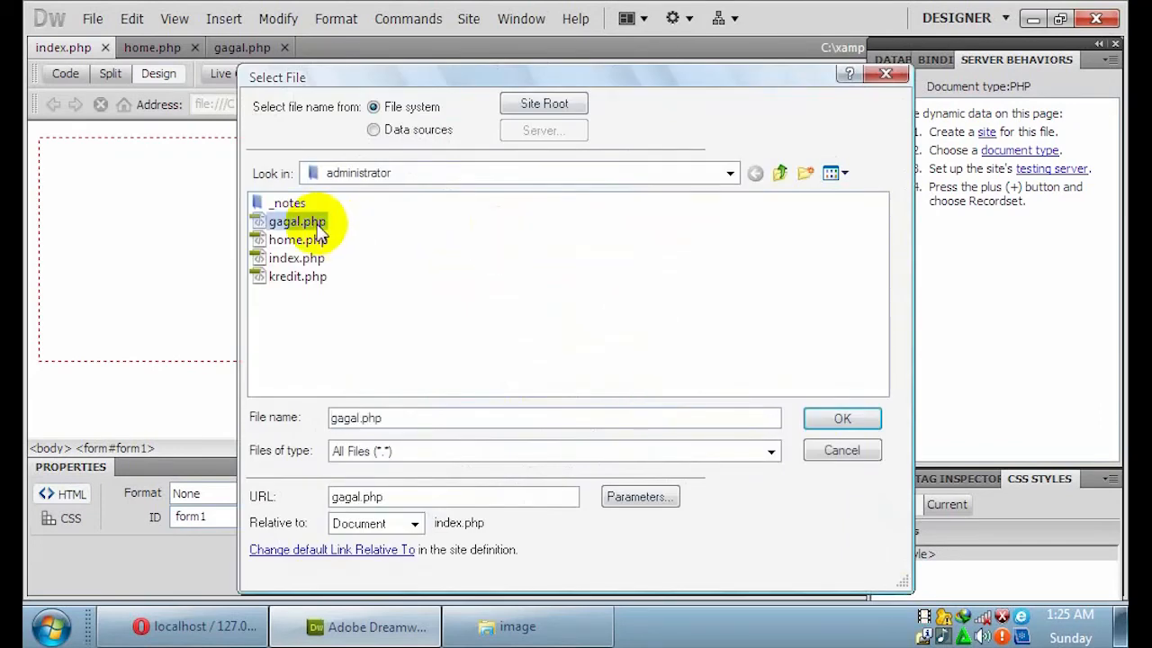
{"action": "left_click", "coordinate": [835, 423]}
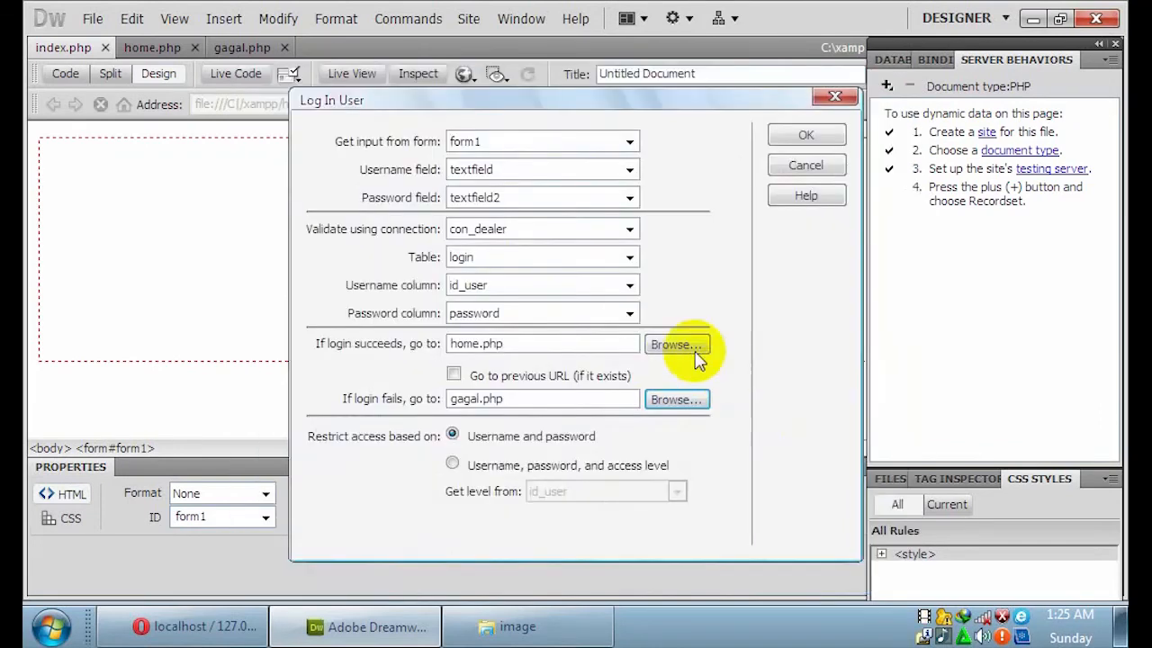
Restrict by username, password and access level, taking the level from the level column, and apply.
{"action": "left_click", "coordinate": [450, 464]}
{"action": "left_click", "coordinate": [607, 492]}
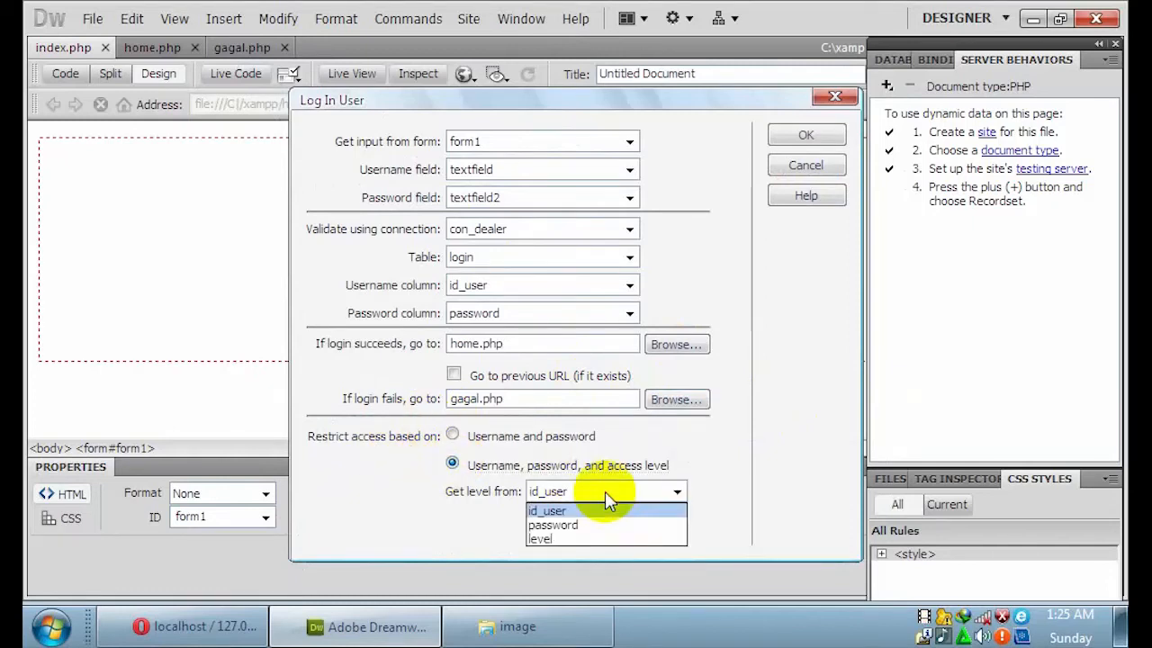
{"action": "left_click", "coordinate": [576, 538]}
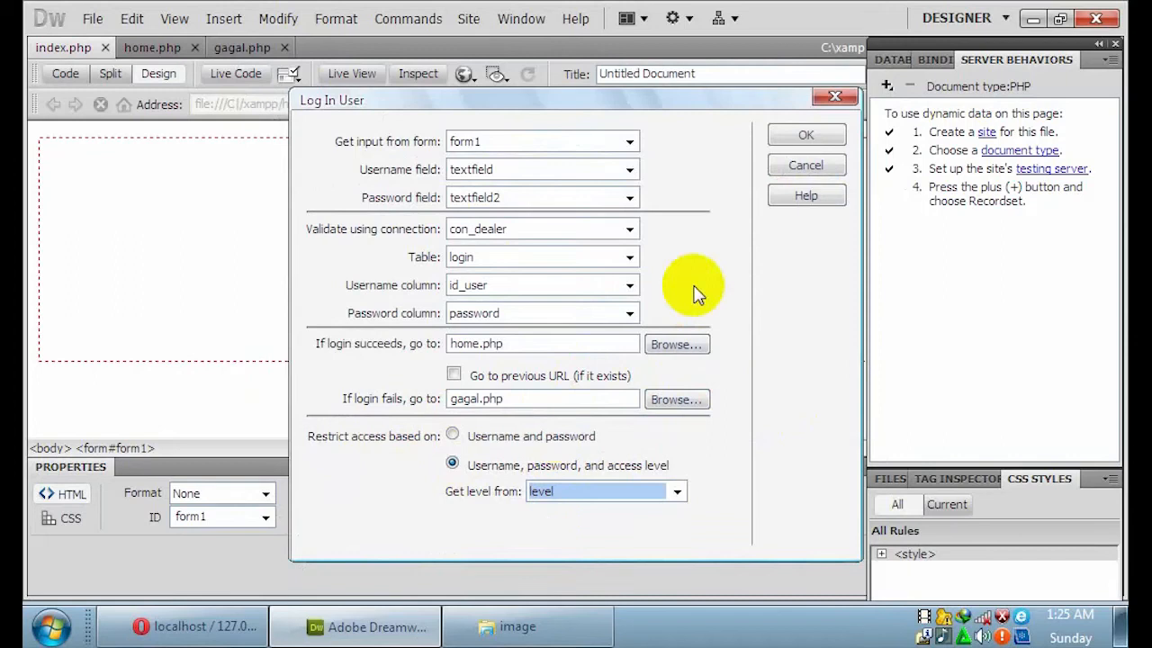
{"action": "left_click", "coordinate": [799, 137]}
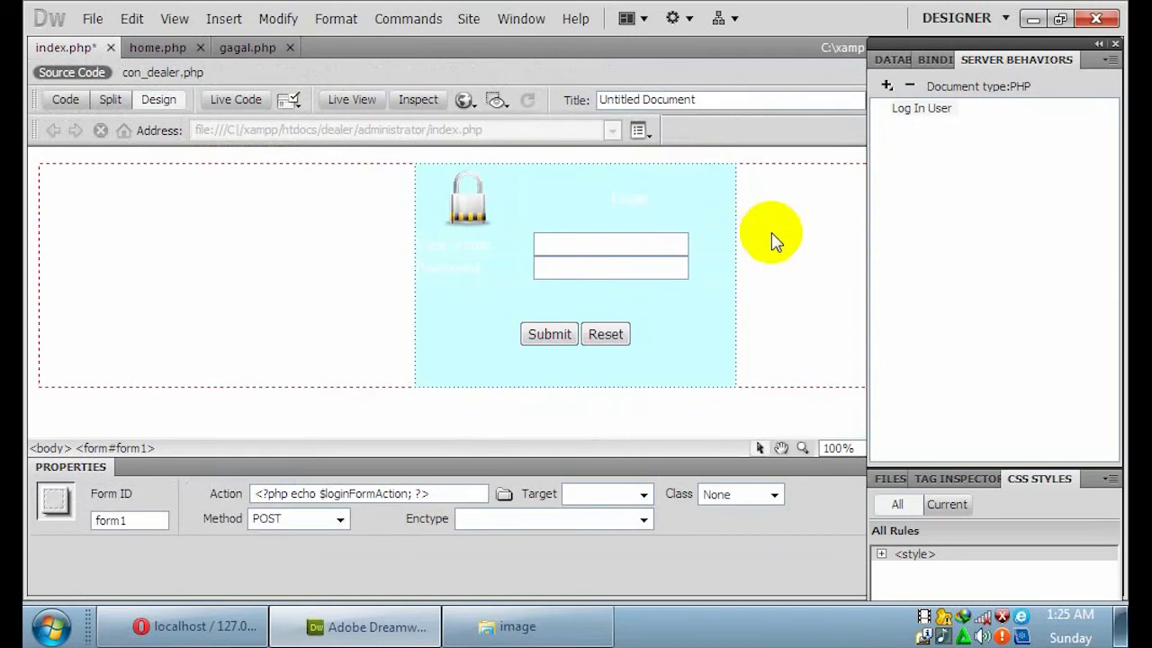
Save index.php and switch to the Opera window showing phpMyAdmin.
{"action": "left_click", "coordinate": [93, 18]}
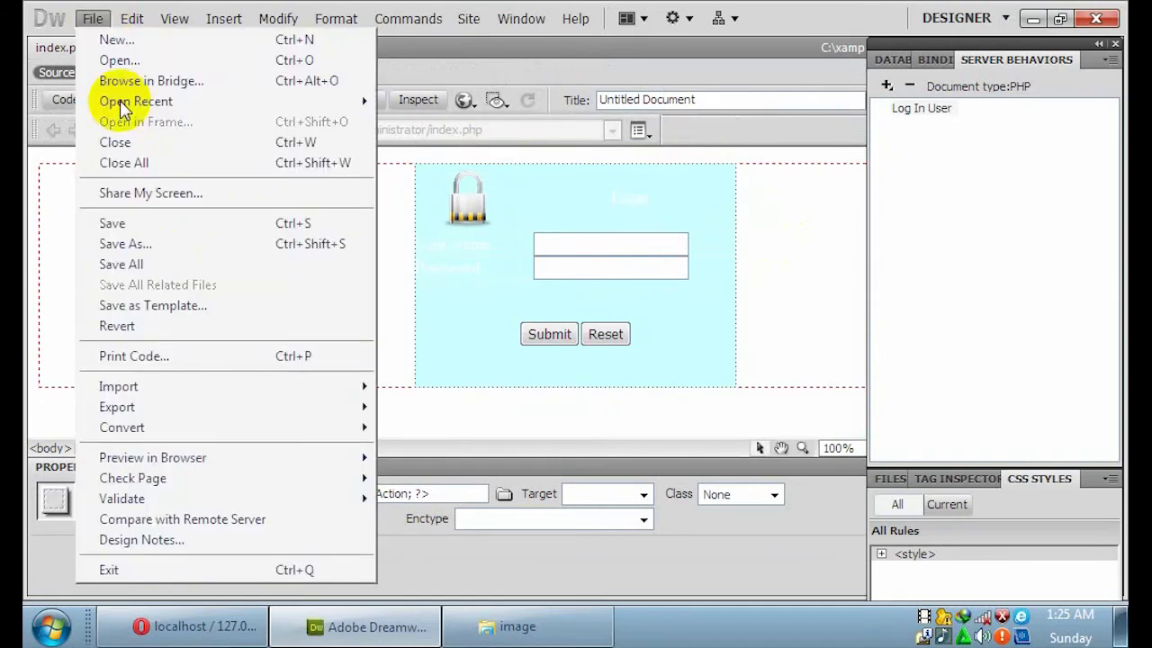
{"action": "left_click", "coordinate": [150, 223]}
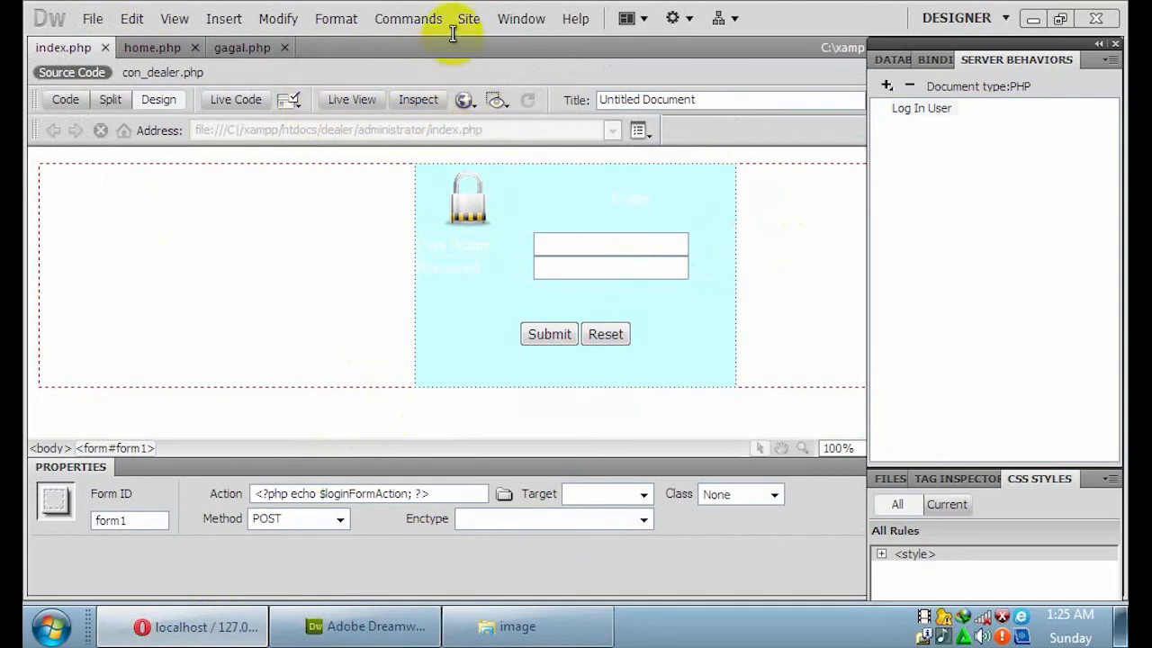
{"action": "key", "text": "alt+Tab"}
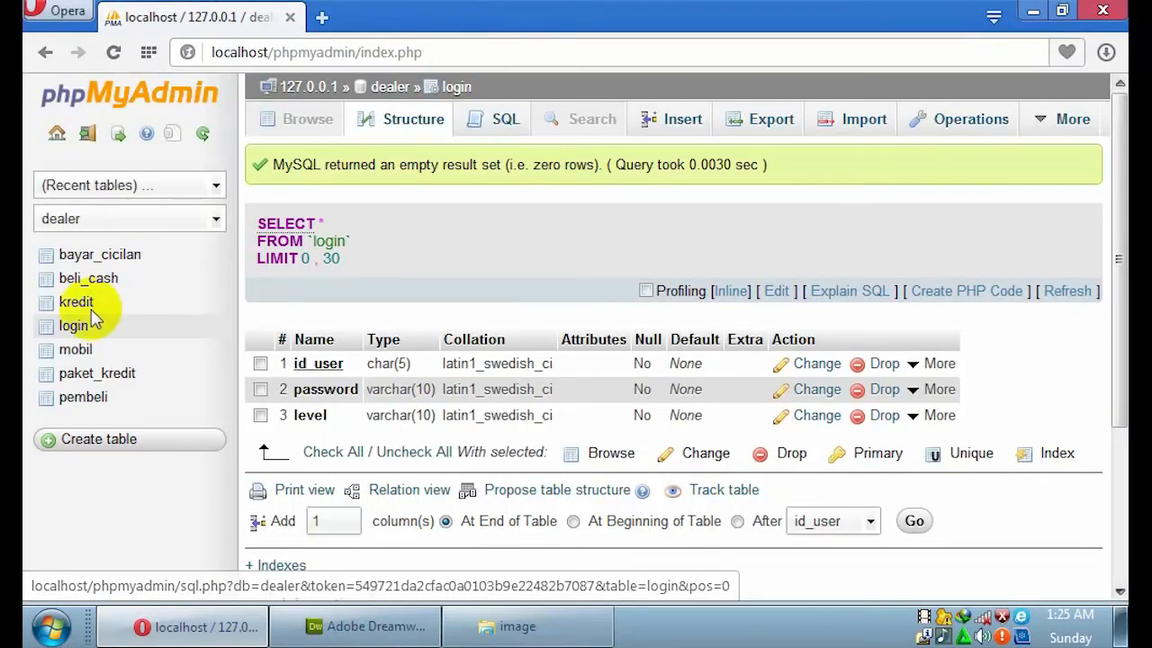
Reopen the login table and submit the phpMyAdmin credentials after the session timeout.
{"action": "left_click", "coordinate": [77, 329]}
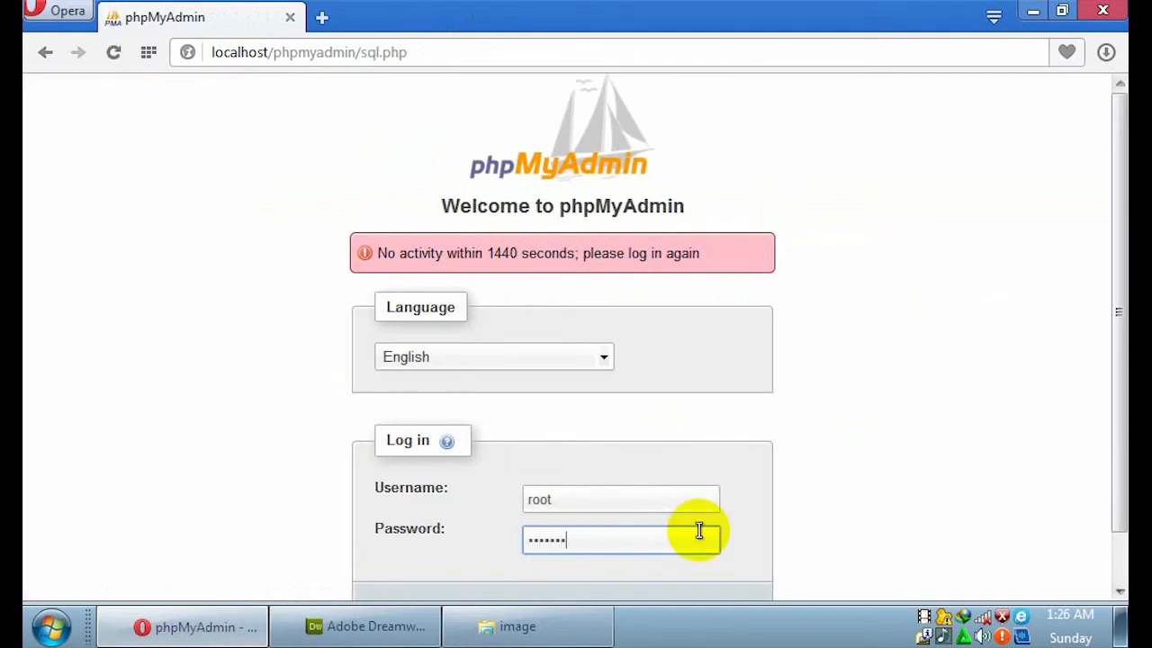
{"action": "key", "text": "Return"}
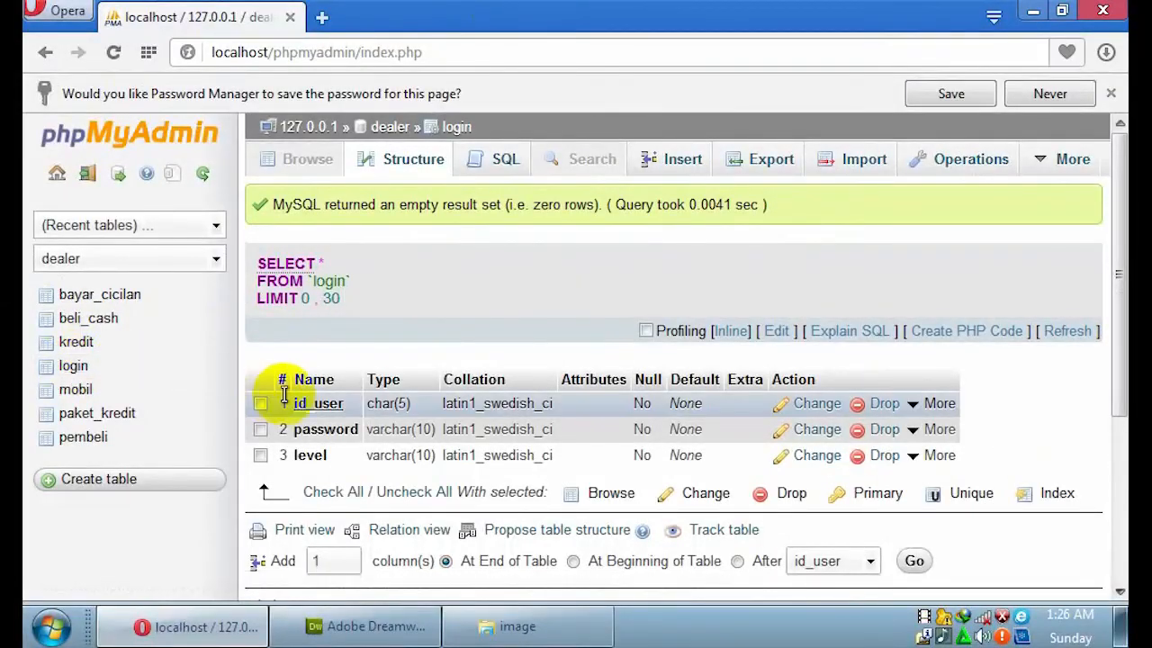
Insert a login row with user ID, password and level admin, then return to Dreamweaver.
{"action": "left_click", "coordinate": [686, 162]}
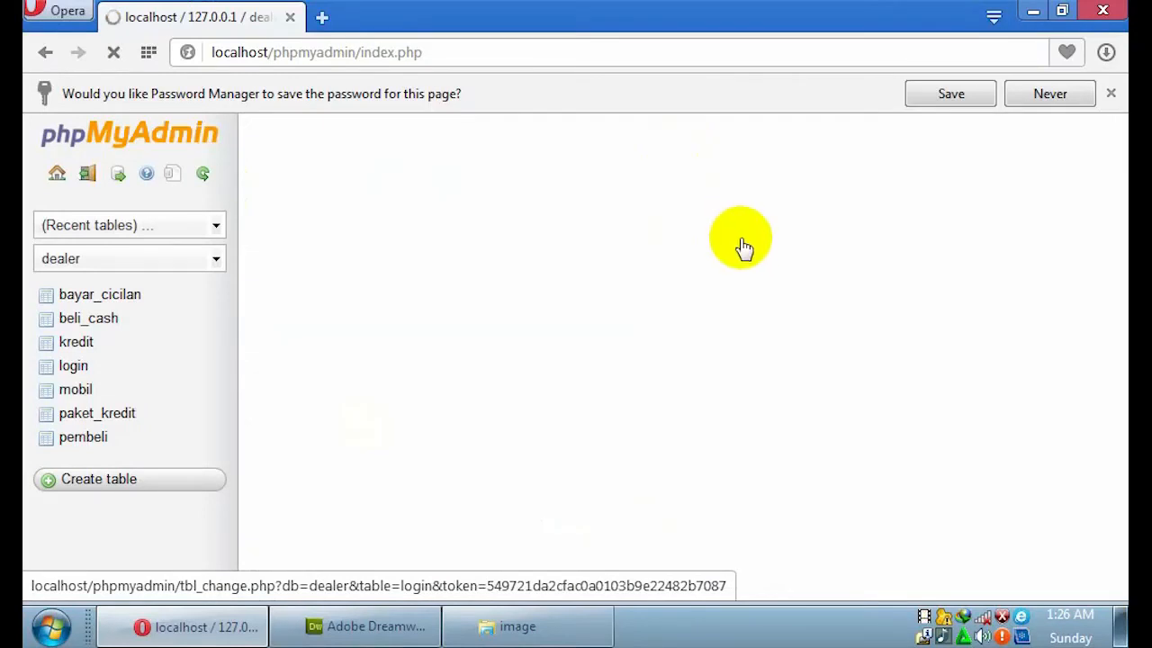
{"action": "left_click", "coordinate": [692, 217]}
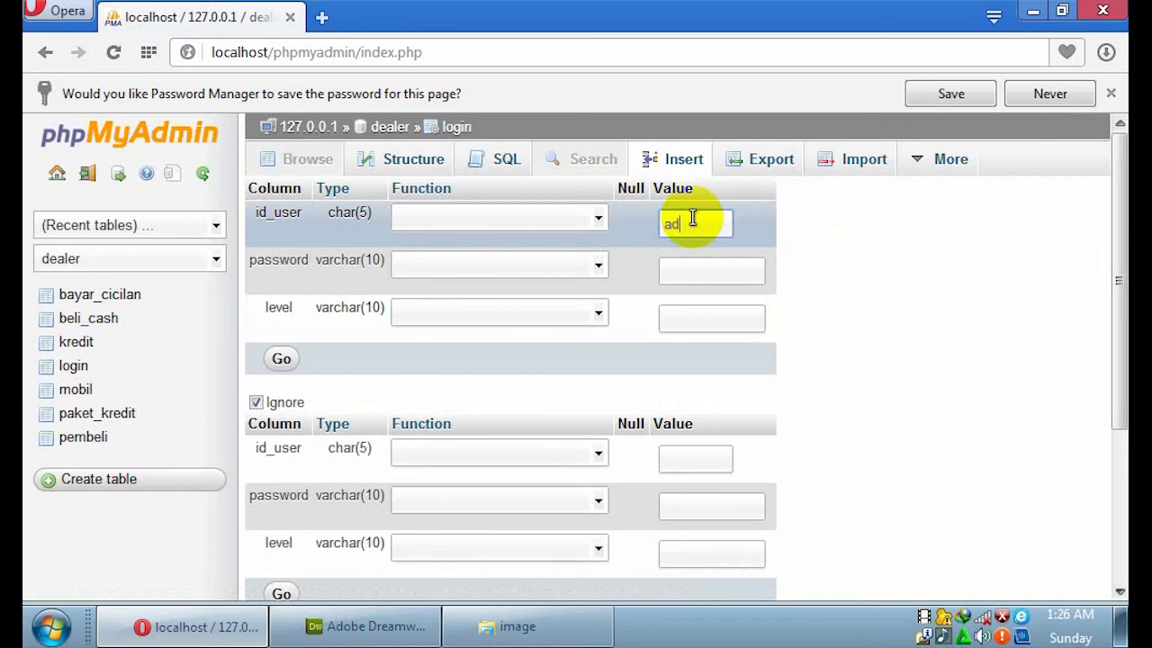
{"action": "left_click", "coordinate": [698, 267]}
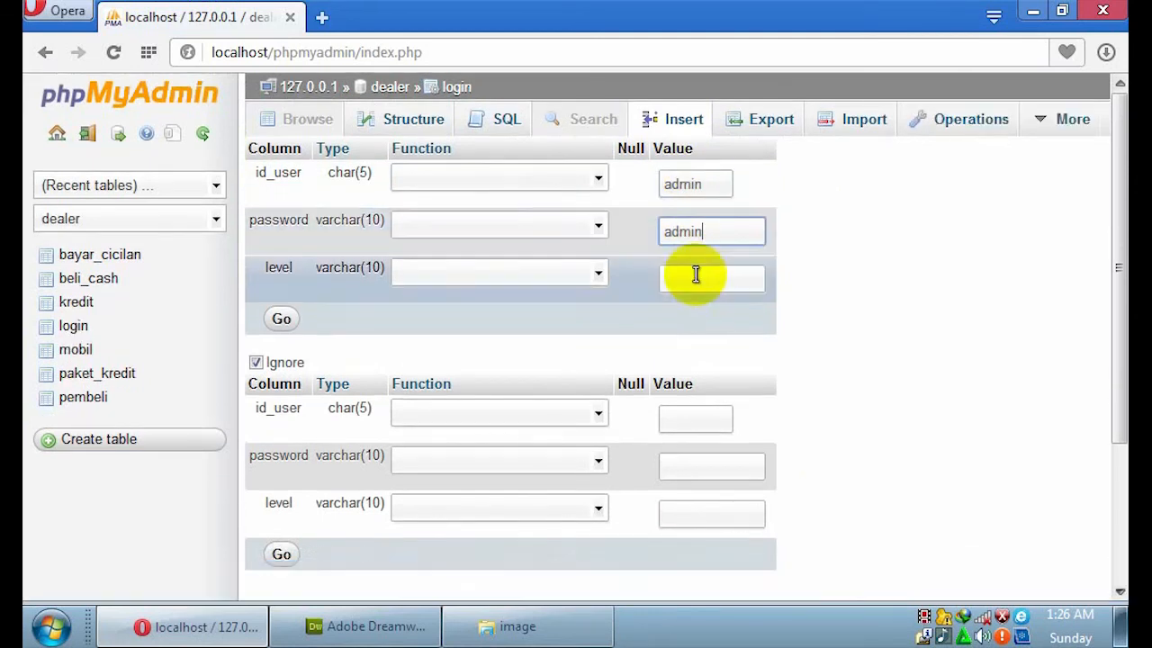
{"action": "left_click", "coordinate": [696, 277]}
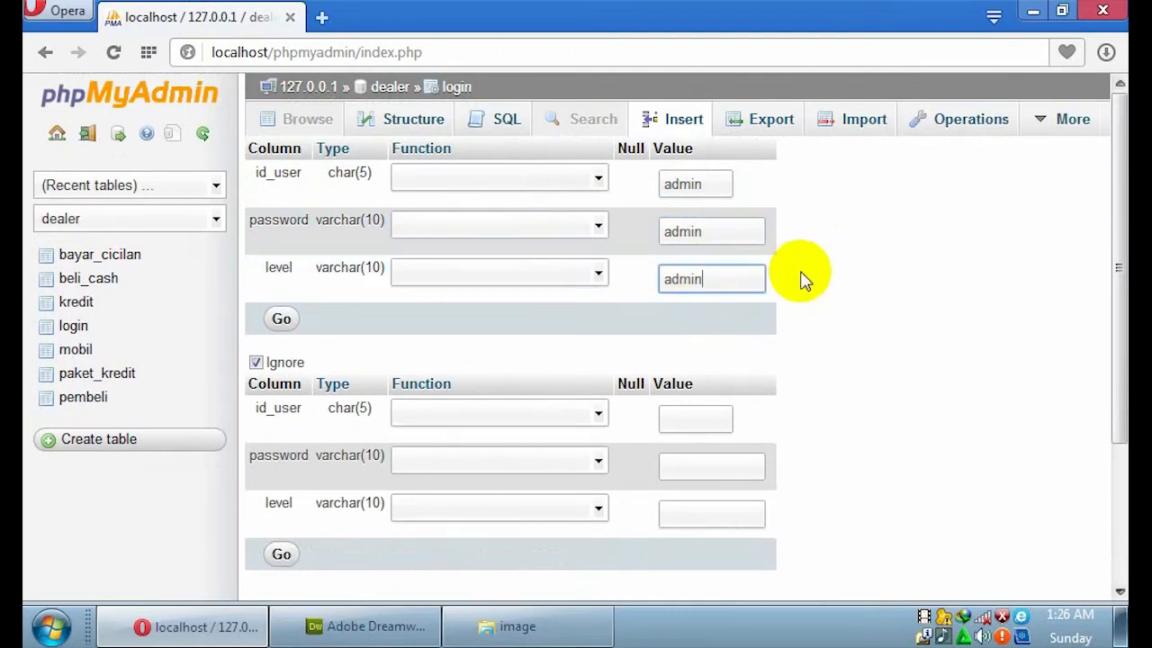
{"action": "left_click", "coordinate": [282, 321]}
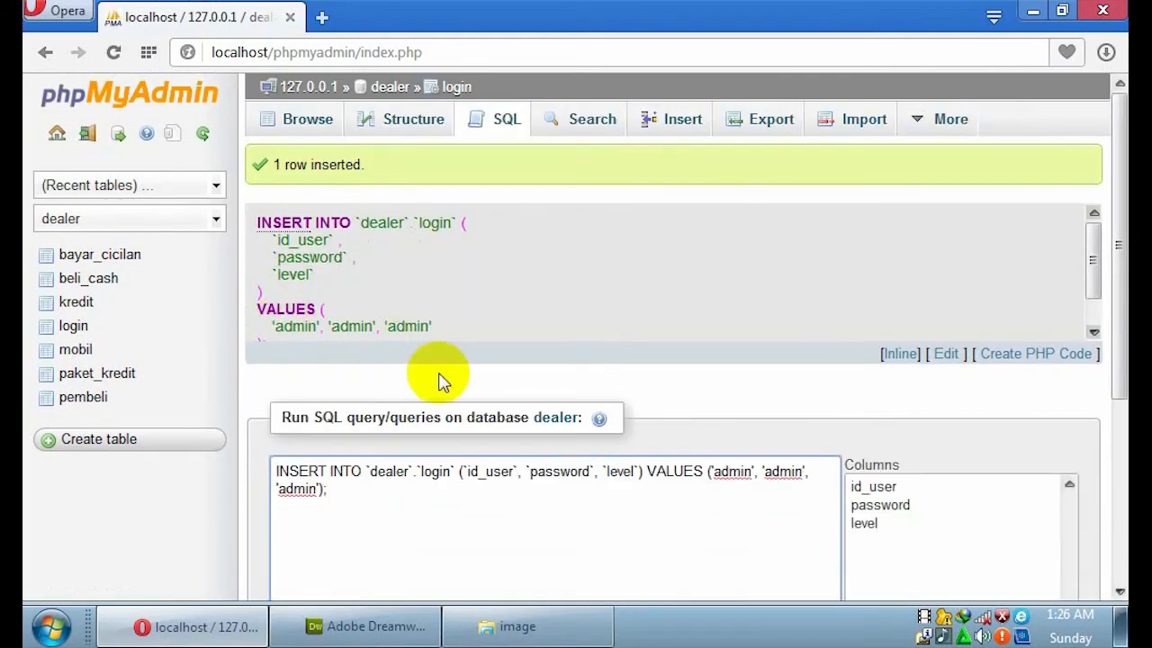
{"action": "left_click", "coordinate": [372, 628]}
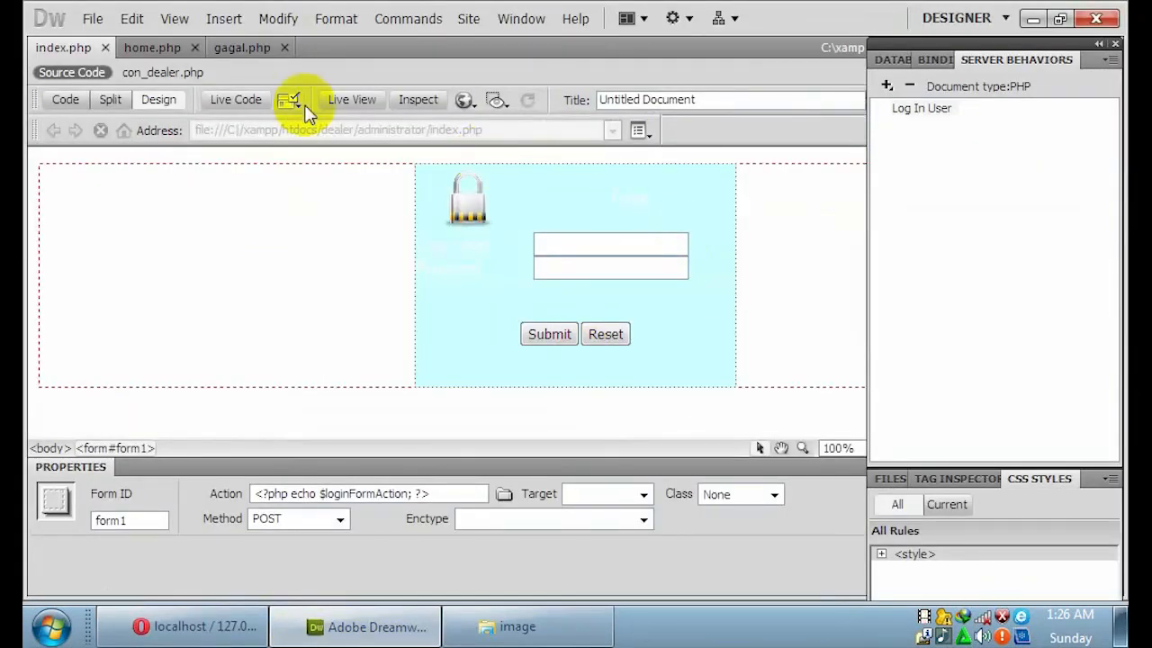
On home.php, add Restrict Access To Page allowing only admin level, redirecting denied visitors to index.php.
{"action": "left_click", "coordinate": [179, 49]}
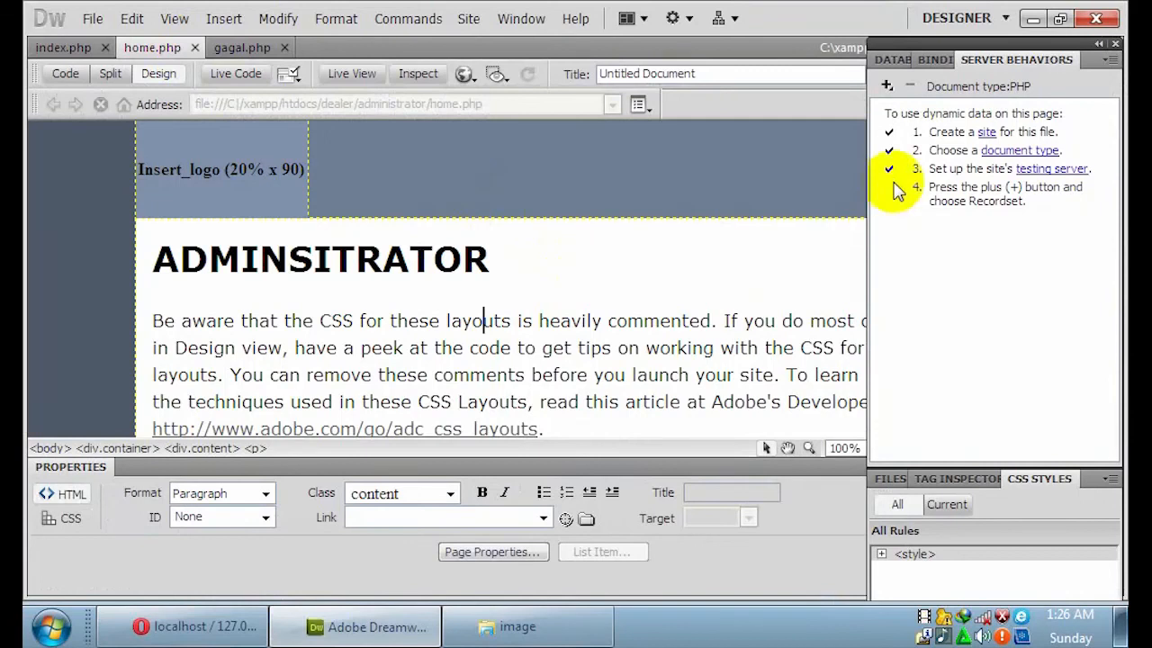
{"action": "left_click", "coordinate": [888, 87]}
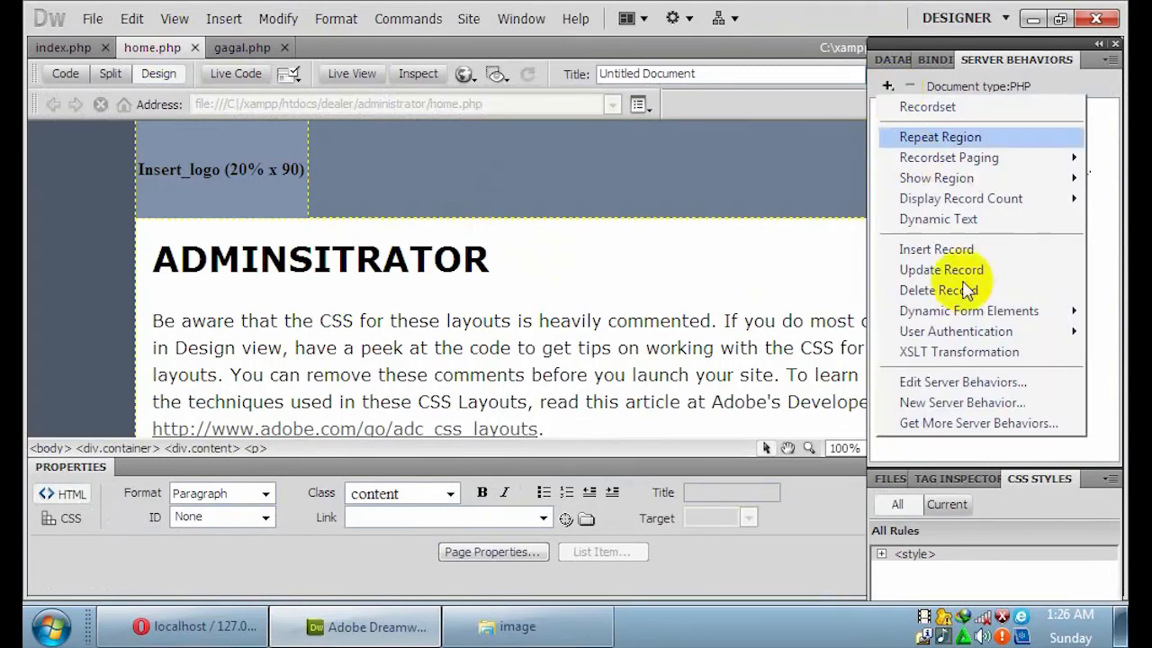
{"action": "mouse_move", "coordinate": [974, 333]}
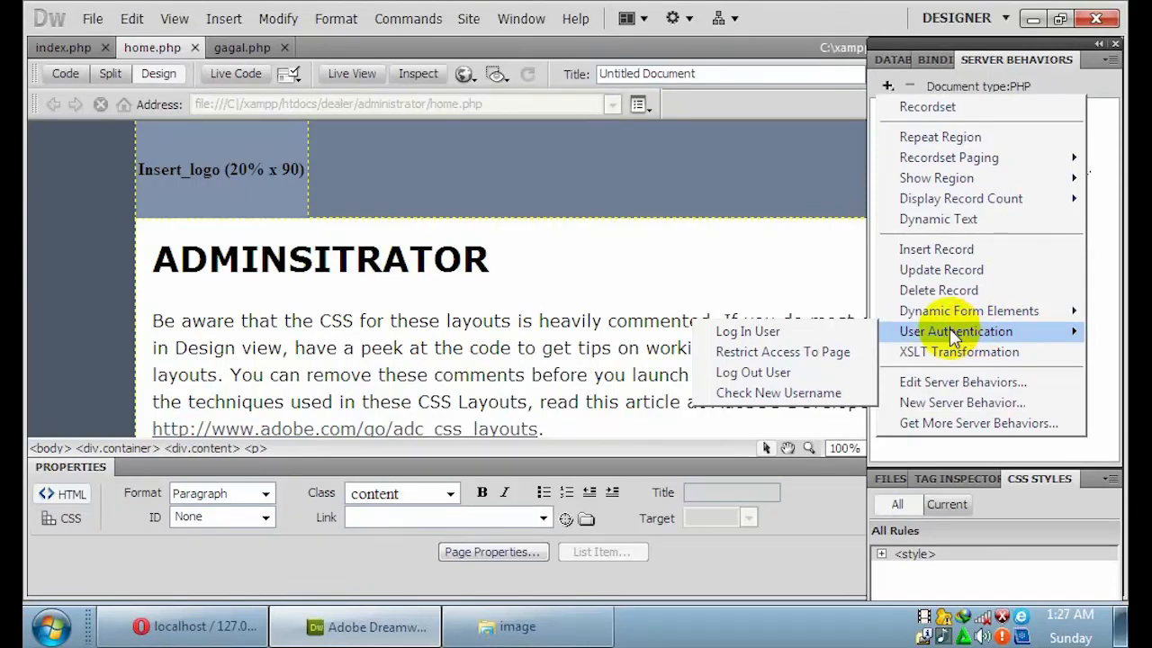
{"action": "left_click", "coordinate": [809, 356]}
{"action": "left_click", "coordinate": [457, 281]}
{"action": "left_click", "coordinate": [557, 304]}
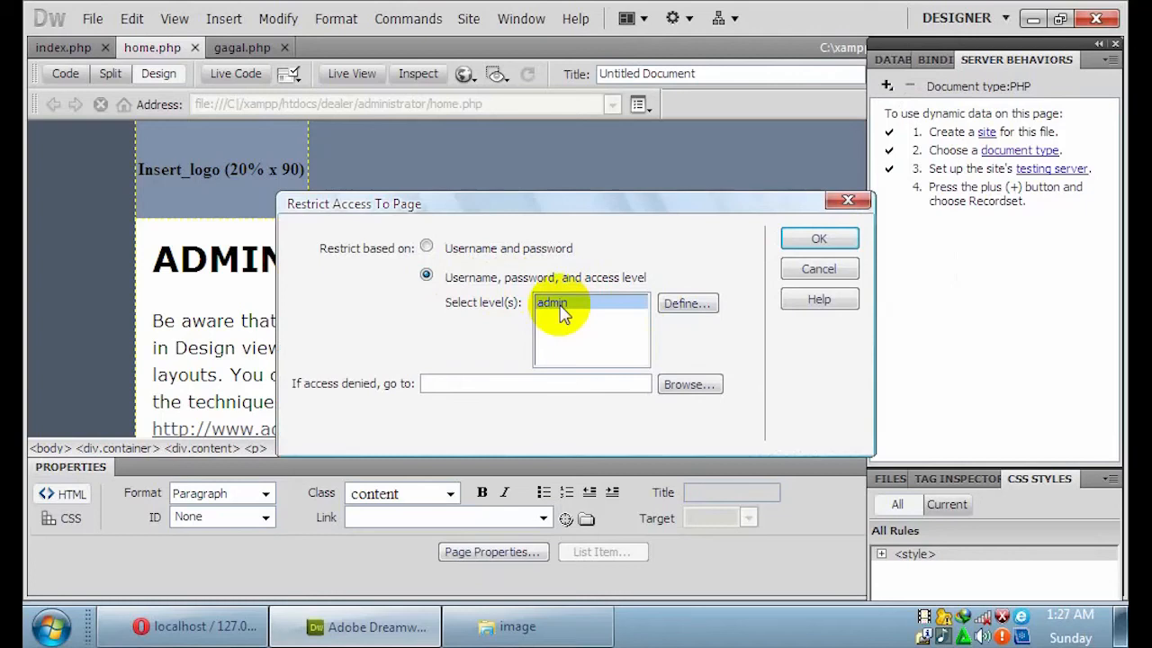
{"action": "left_click", "coordinate": [686, 384]}
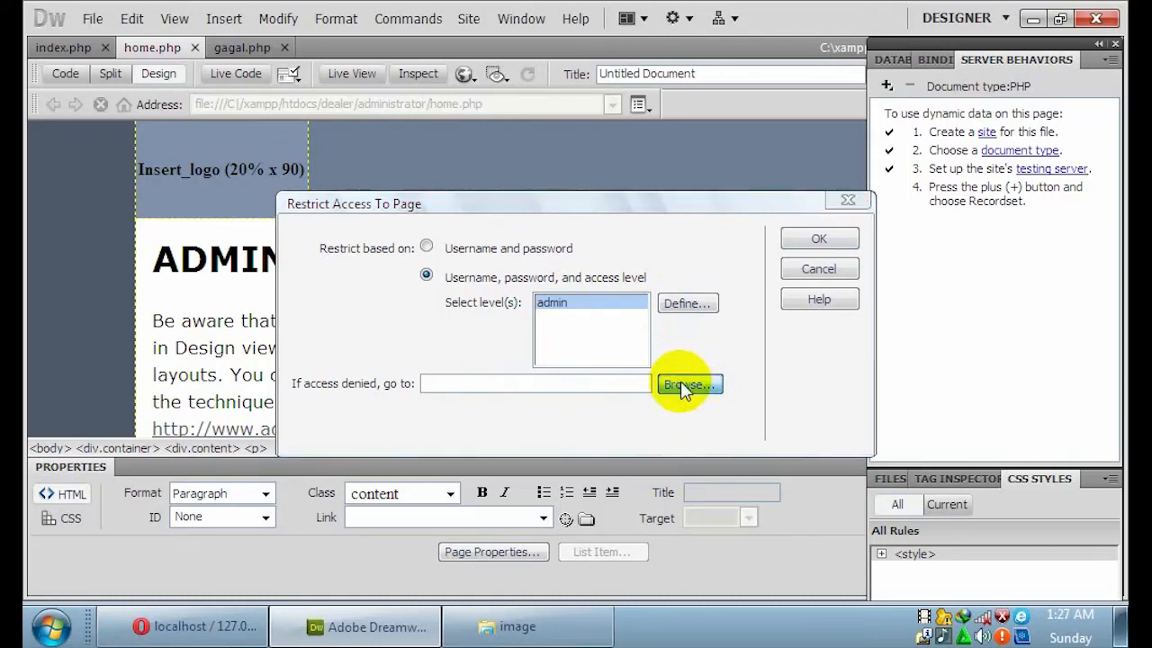
{"action": "left_click", "coordinate": [297, 258]}
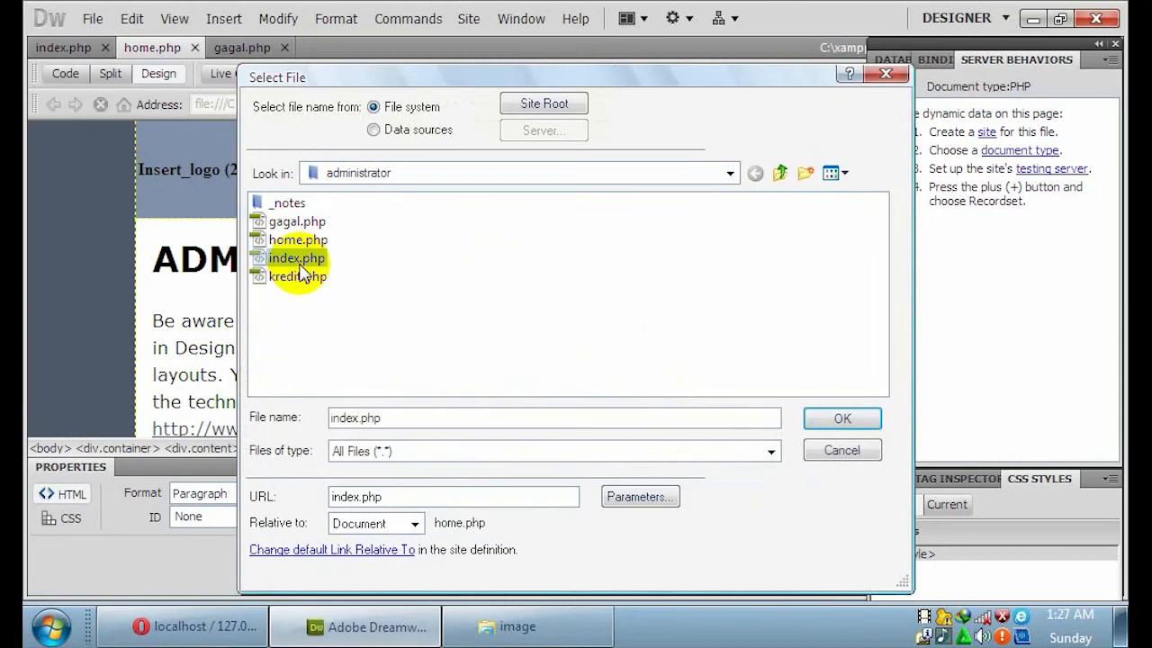
{"action": "left_click", "coordinate": [834, 420]}
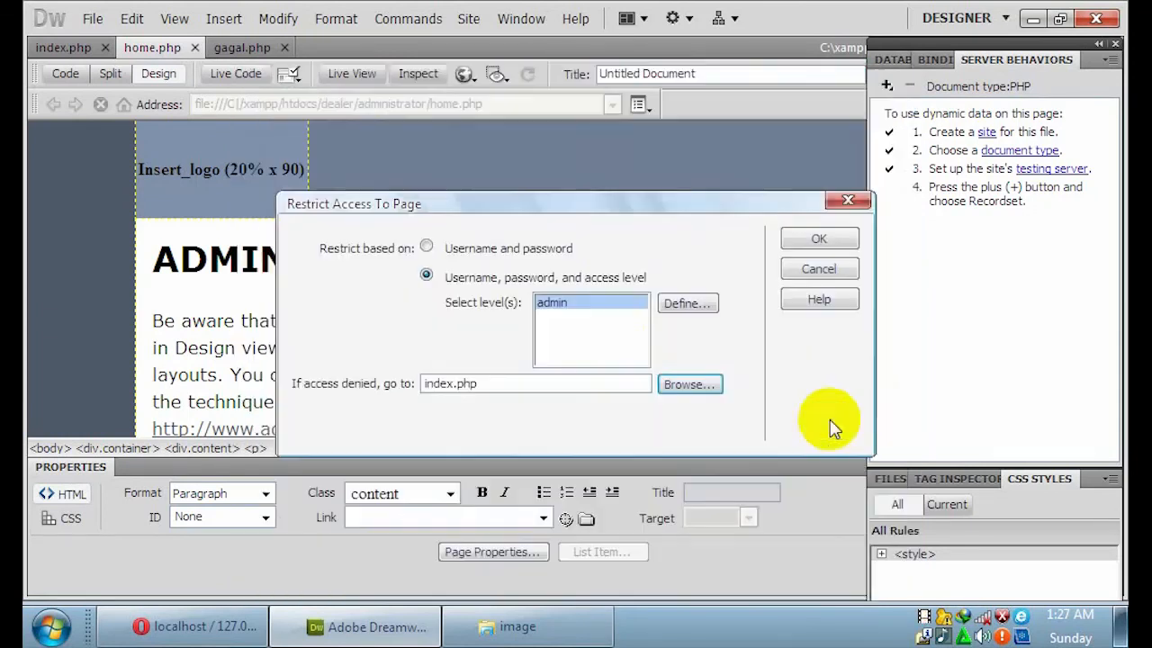
{"action": "left_click", "coordinate": [817, 242]}
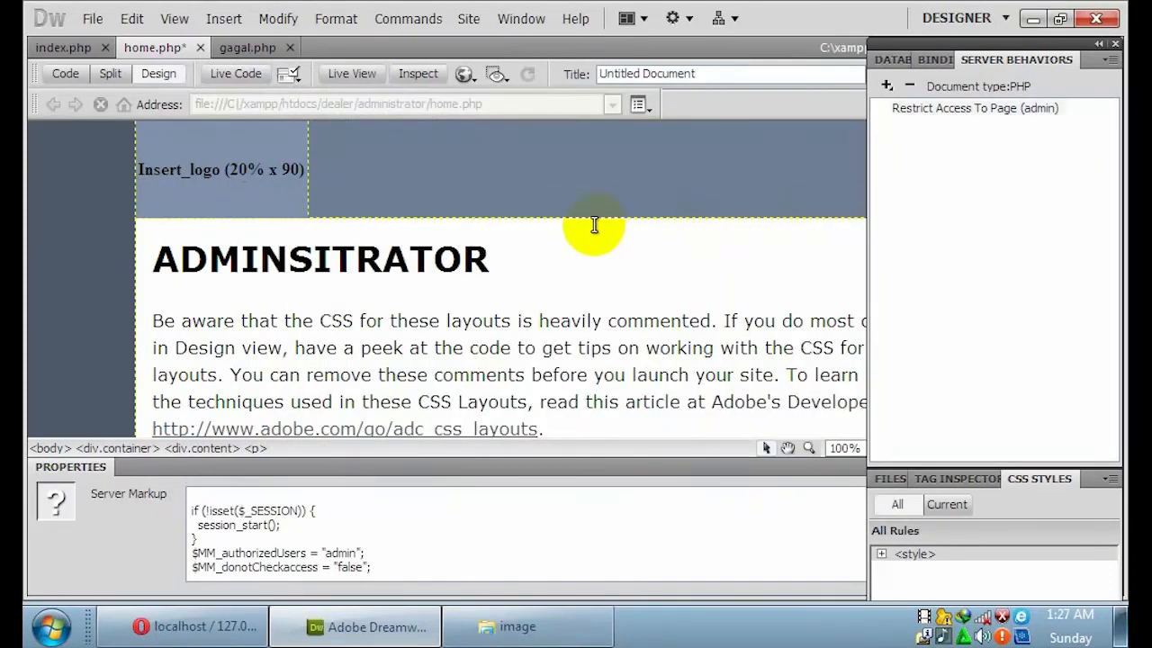
Save home.php and preview index.php in Firefox after the Opera preview fails.
{"action": "left_click", "coordinate": [92, 23]}
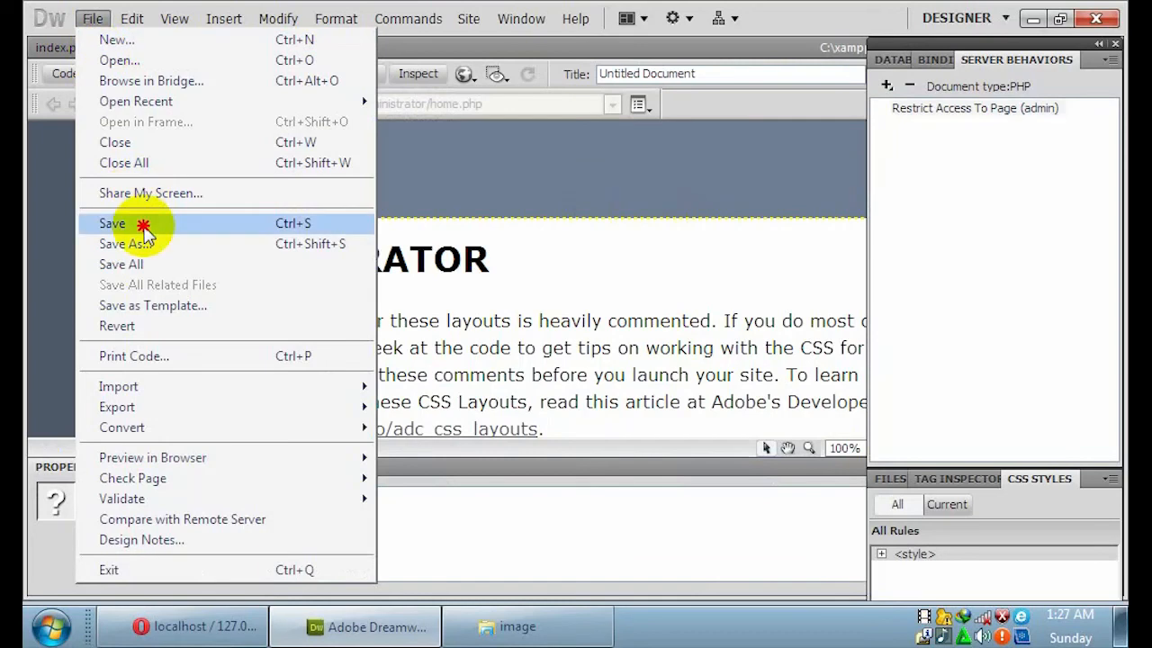
{"action": "left_click", "coordinate": [142, 224]}
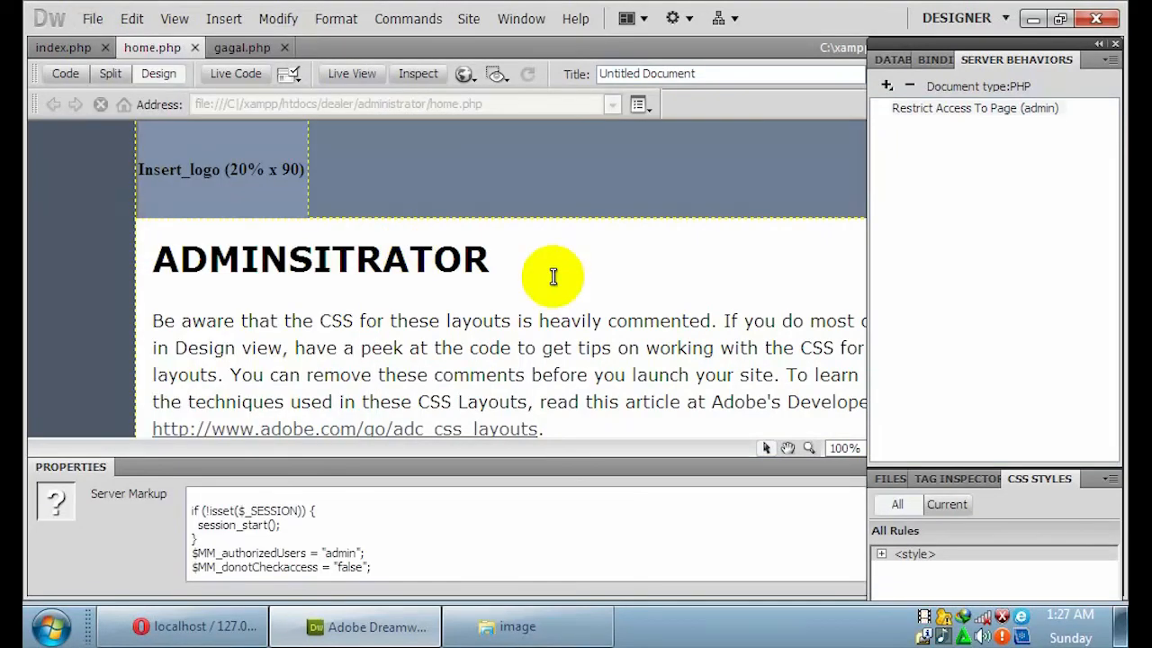
{"action": "left_click", "coordinate": [87, 52]}
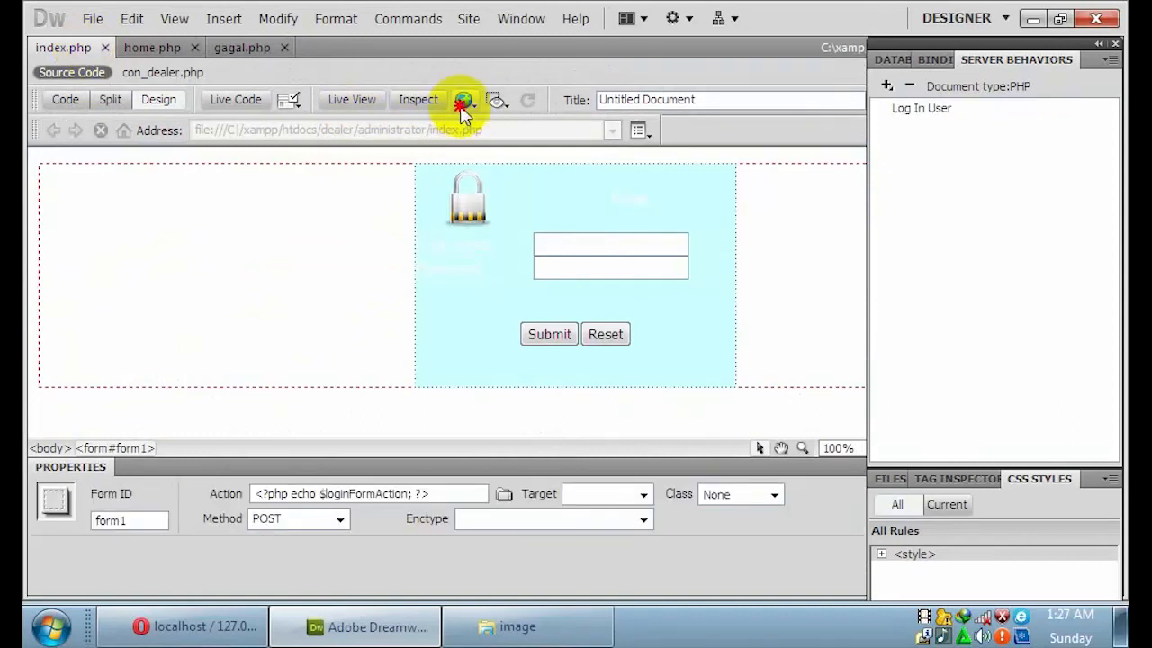
{"action": "left_click", "coordinate": [462, 103]}
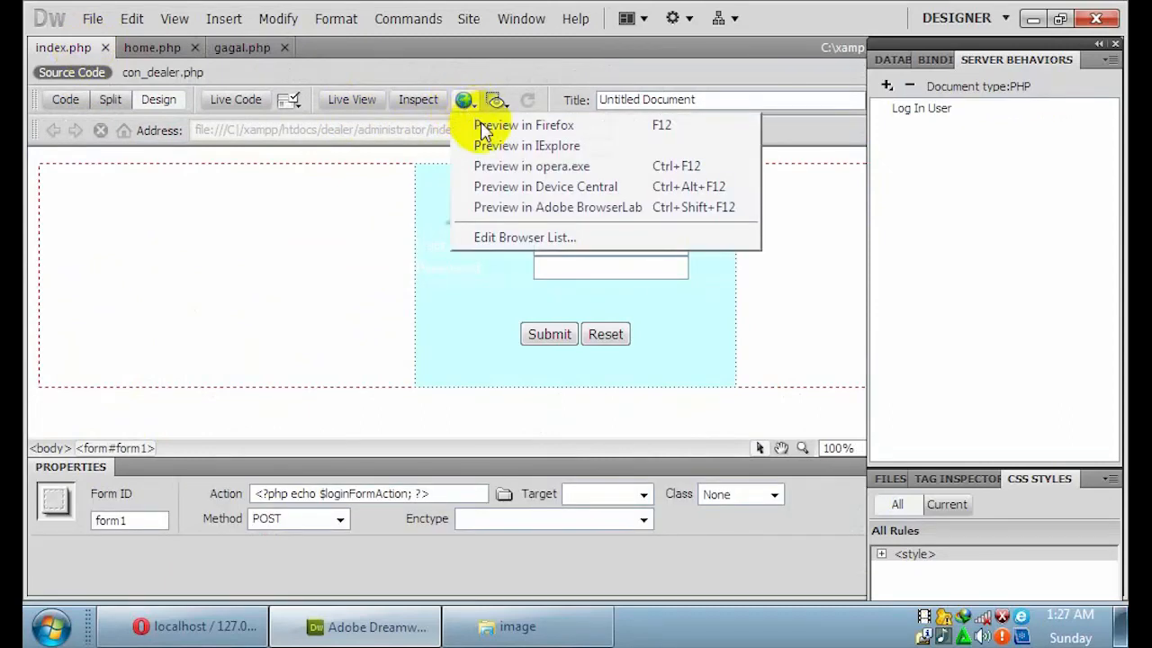
{"action": "left_click", "coordinate": [493, 168]}
{"action": "left_click", "coordinate": [562, 346]}
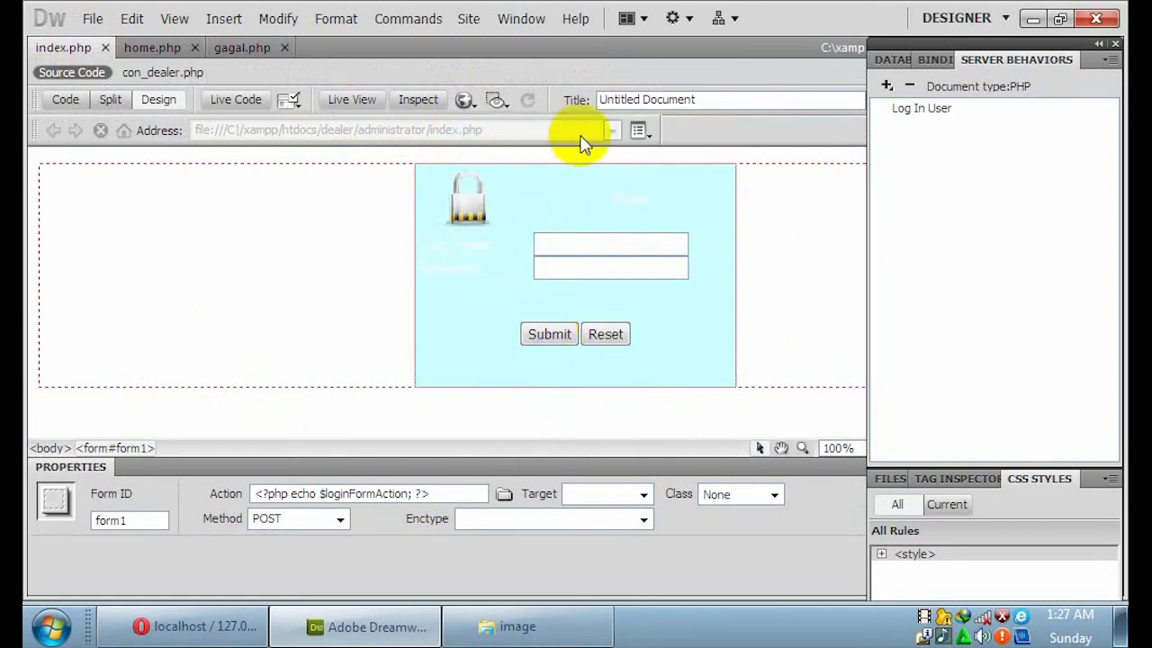
{"action": "left_click", "coordinate": [465, 100]}
{"action": "left_click", "coordinate": [489, 128]}
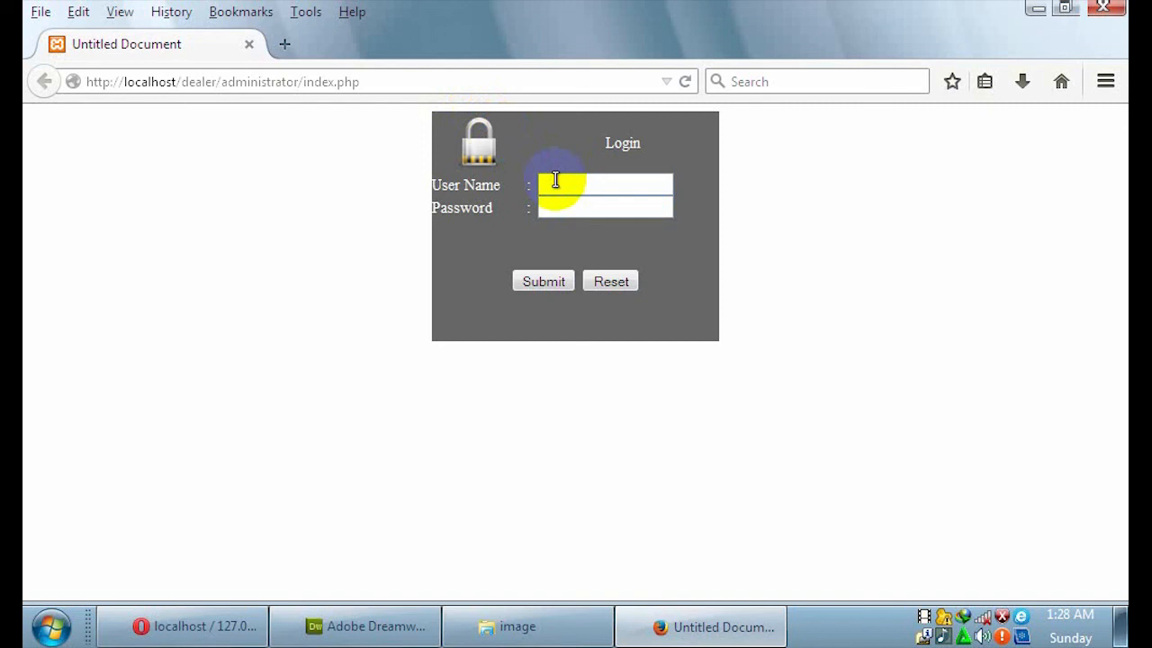
Log in with the admin username and password, confirm the ADMINISTRATOR page loads, then go back.
{"action": "type", "text": "dmin"}
{"action": "key", "text": "Tab"}
{"action": "type", "text": "adm"}
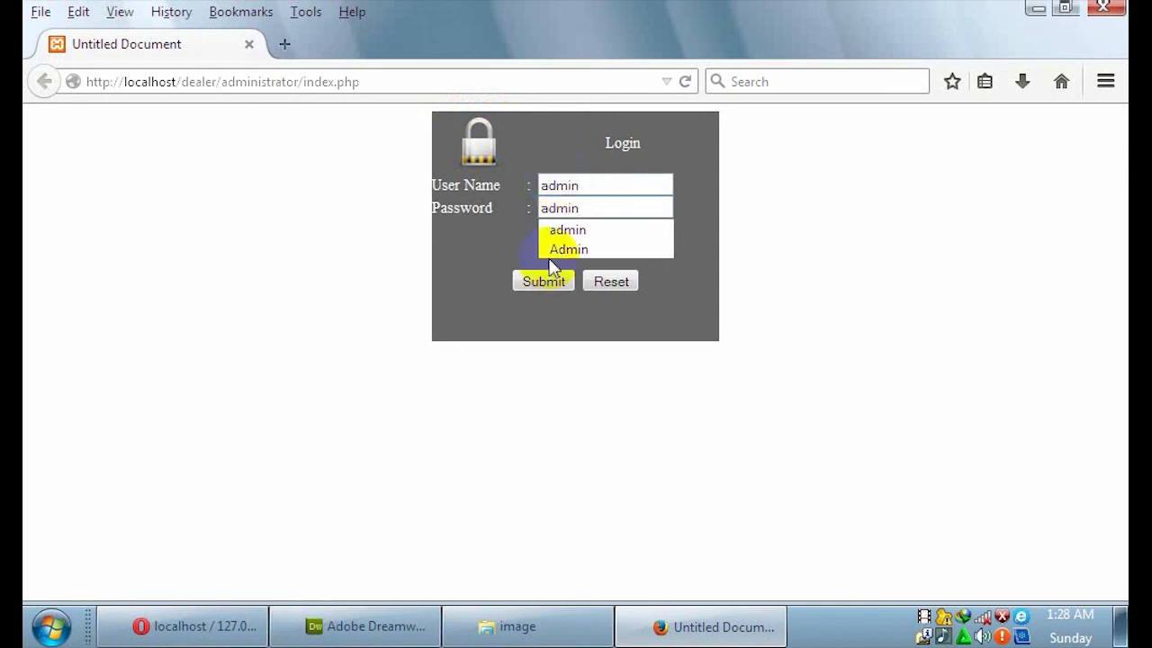
{"action": "left_click", "coordinate": [550, 282]}
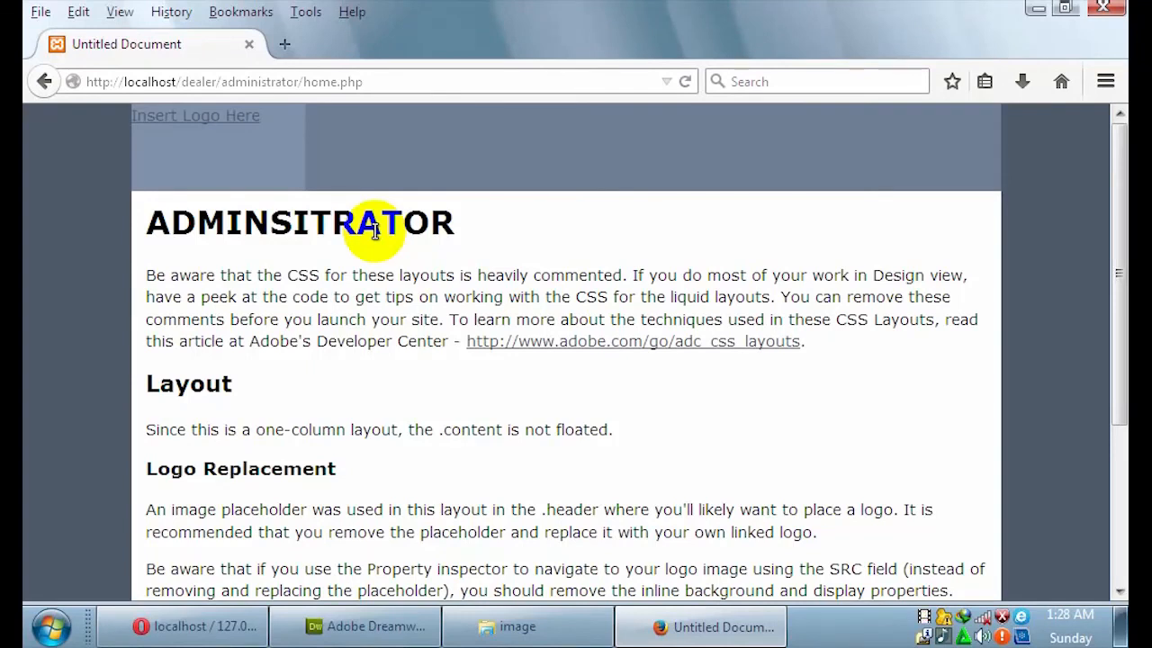
{"action": "left_click", "coordinate": [44, 82]}
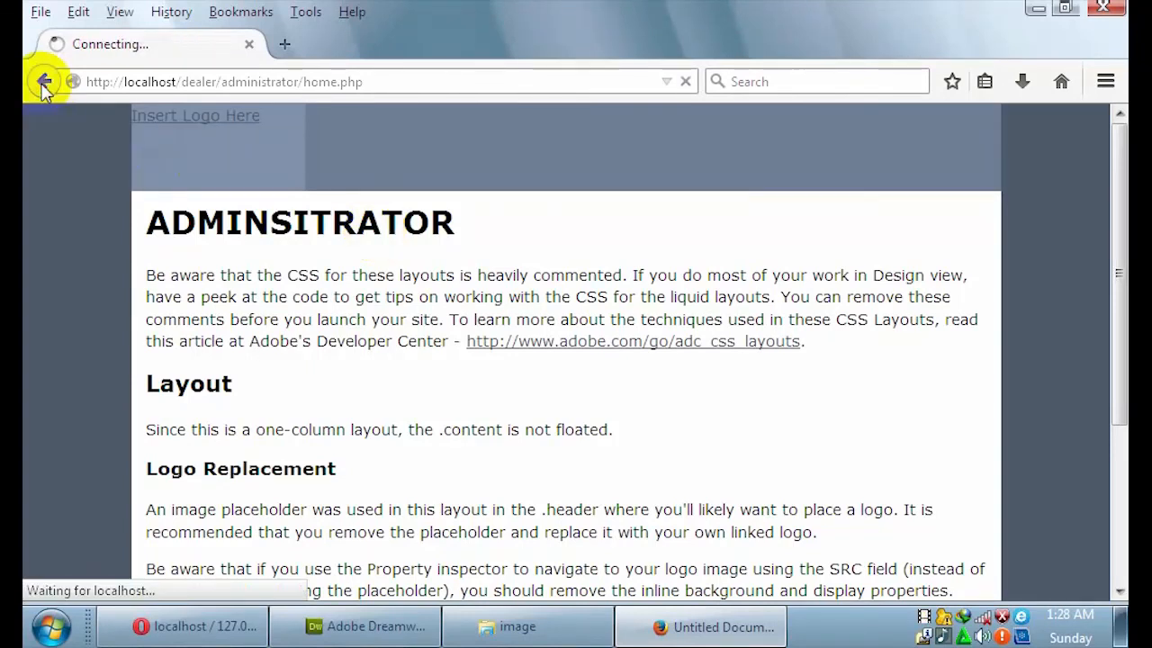
Refill the User Name and Password fields with the admin credentials and return to Dreamweaver.
{"action": "left_click", "coordinate": [585, 188]}
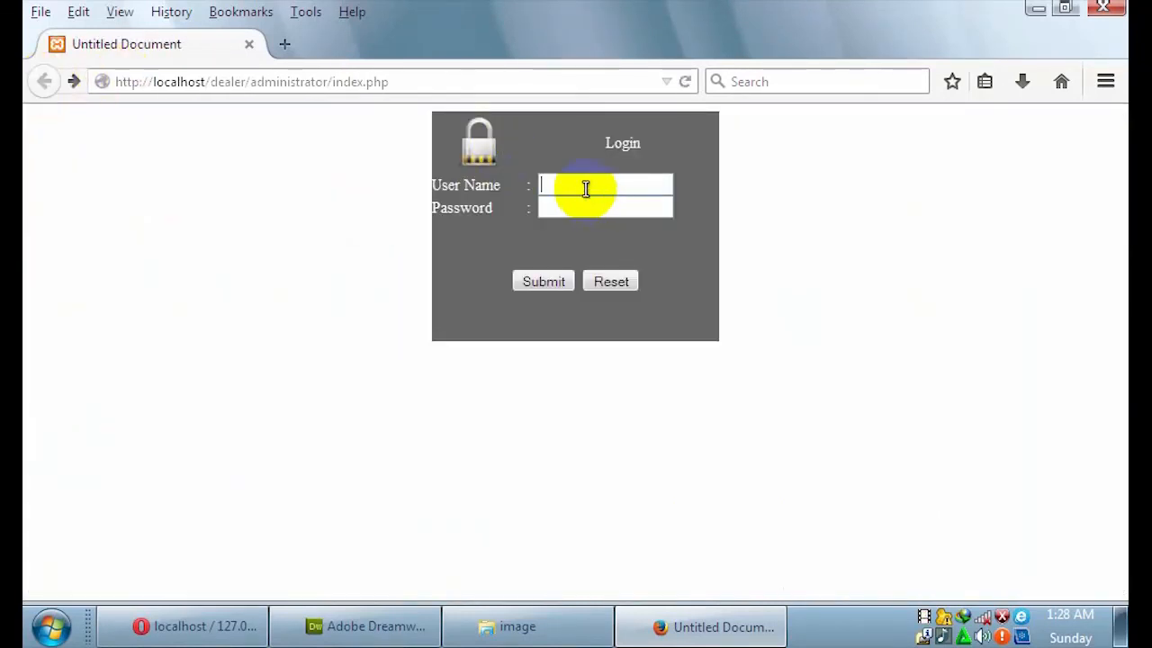
{"action": "type", "text": "a"}
{"action": "type", "text": "n"}
{"action": "key", "text": "Tab"}
{"action": "type", "text": "admin"}
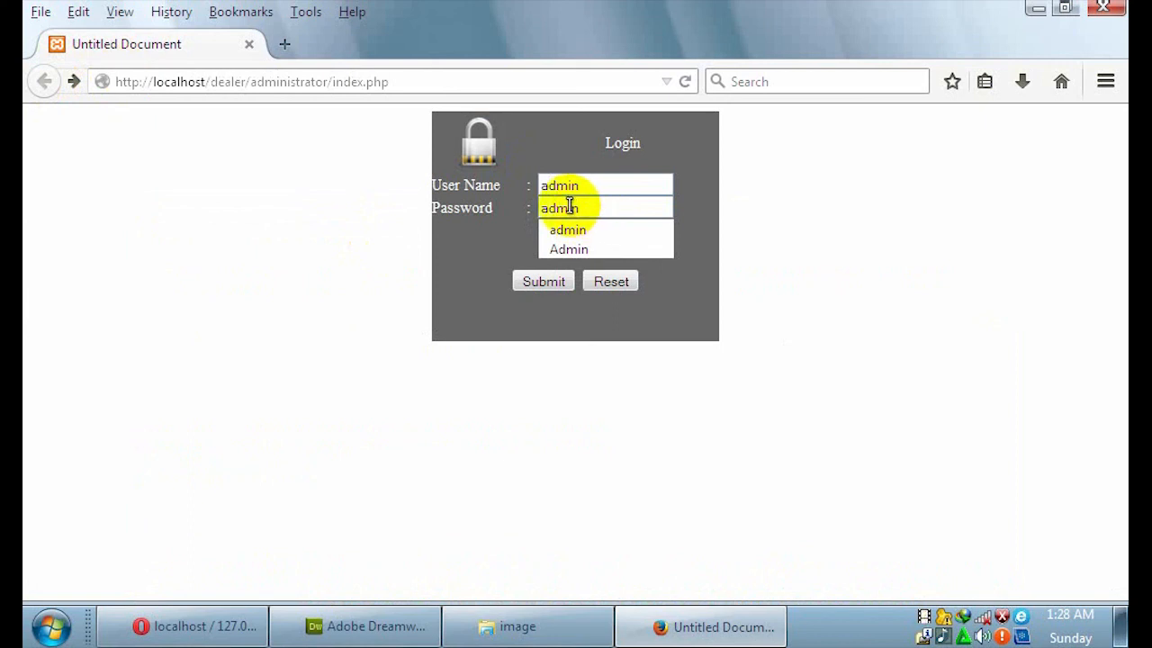
{"action": "left_click", "coordinate": [371, 627]}
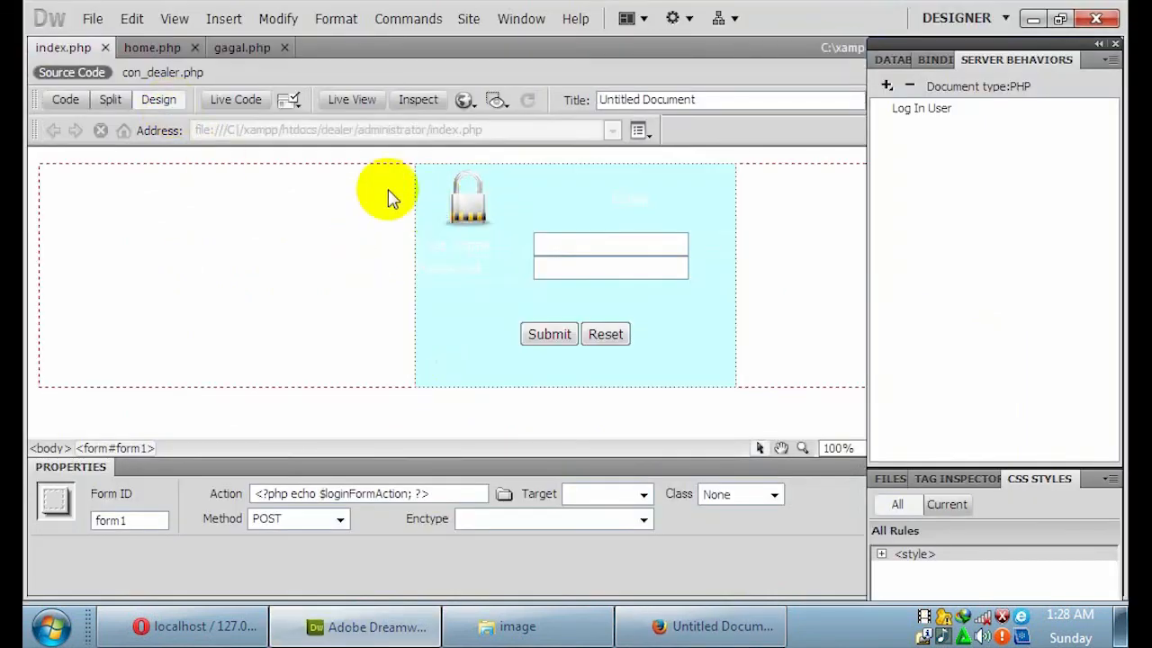
Set the password text field's Type to Password in the Property inspector and save index.php.
{"action": "left_click", "coordinate": [602, 263]}
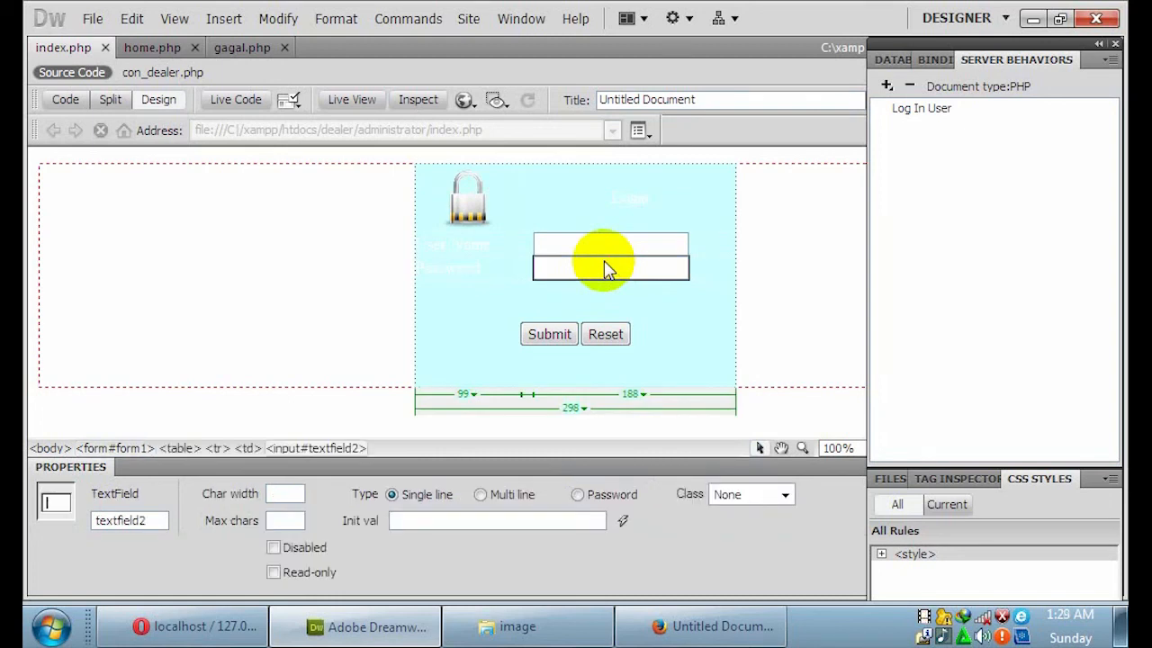
{"action": "left_click", "coordinate": [577, 495]}
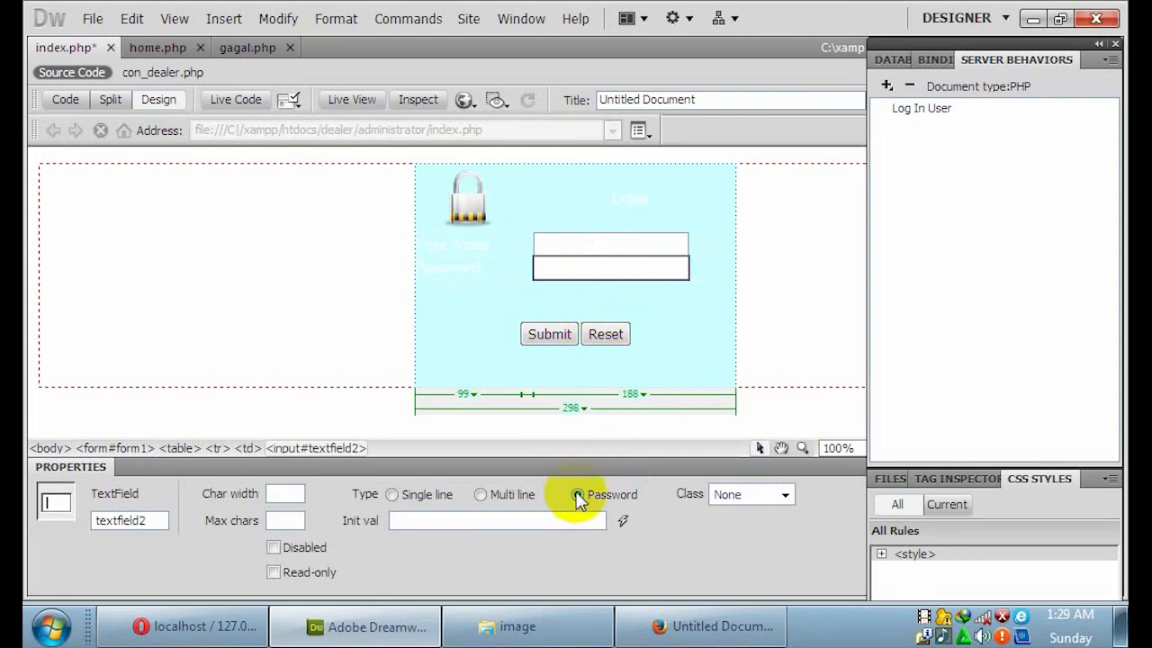
{"action": "key", "text": "ctrl+s"}
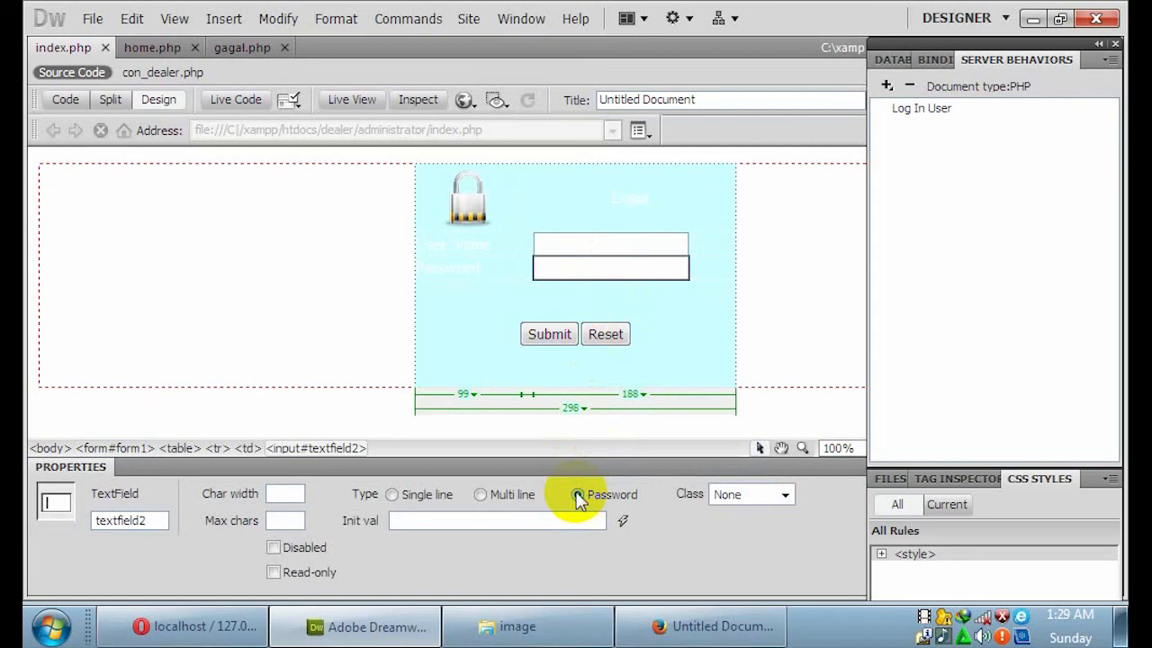
Reload the Firefox login page and enter user name 'admin' plus the password, now shown as dots.
{"action": "left_click", "coordinate": [663, 624]}
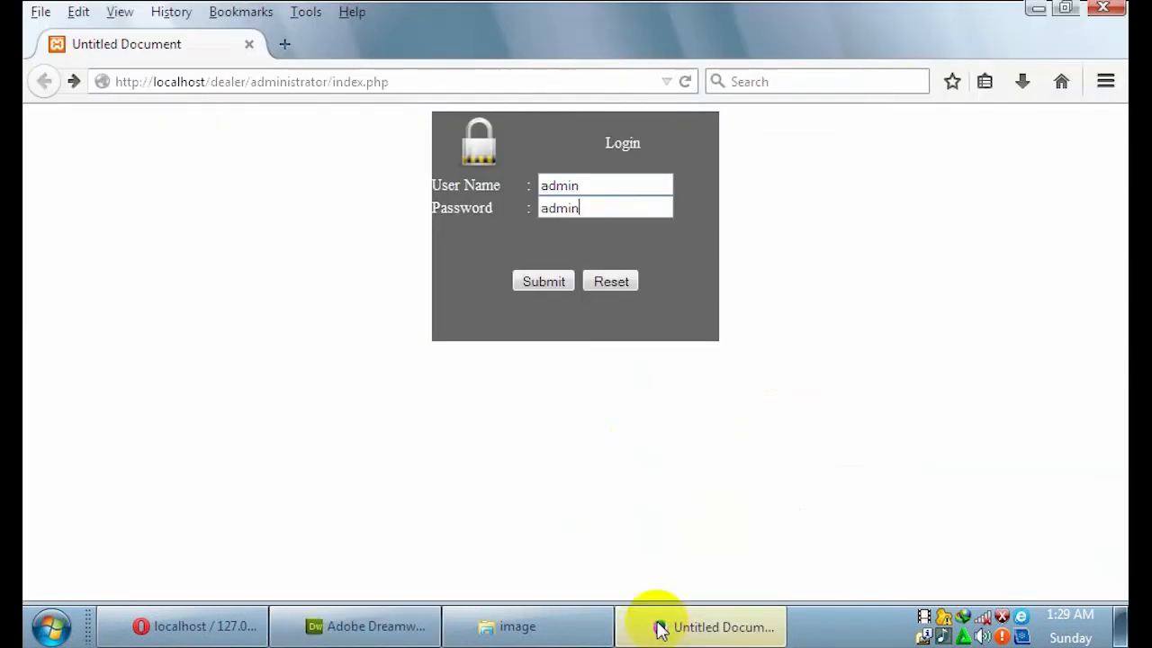
{"action": "left_click", "coordinate": [684, 81]}
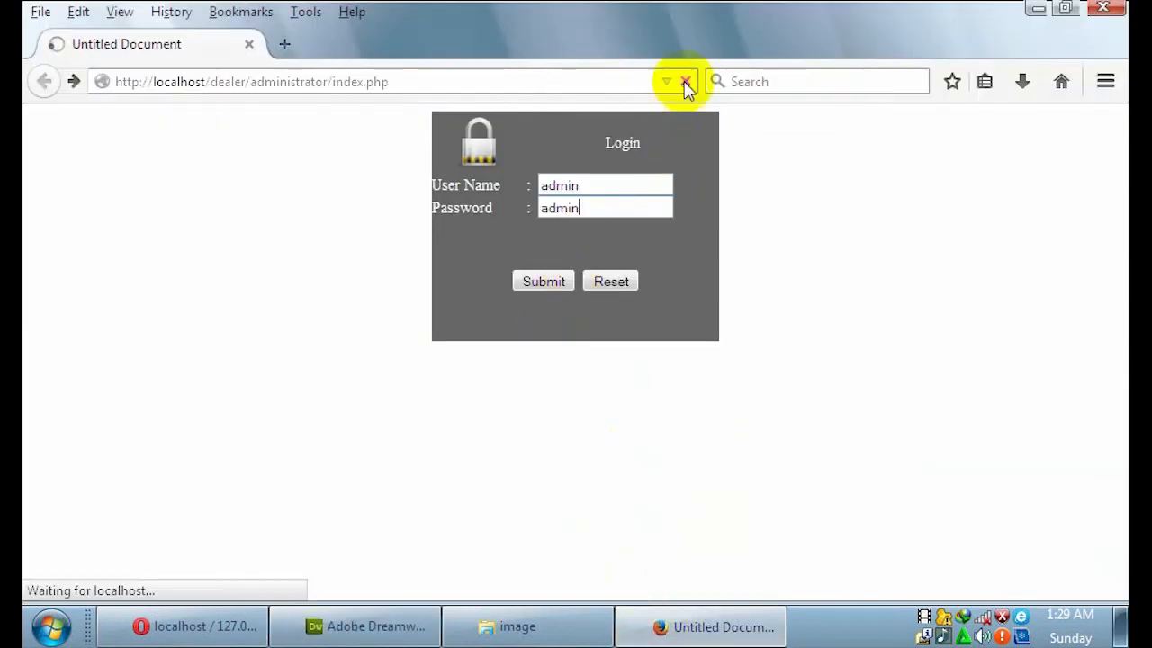
{"action": "left_click", "coordinate": [596, 182]}
{"action": "type", "text": "a"}
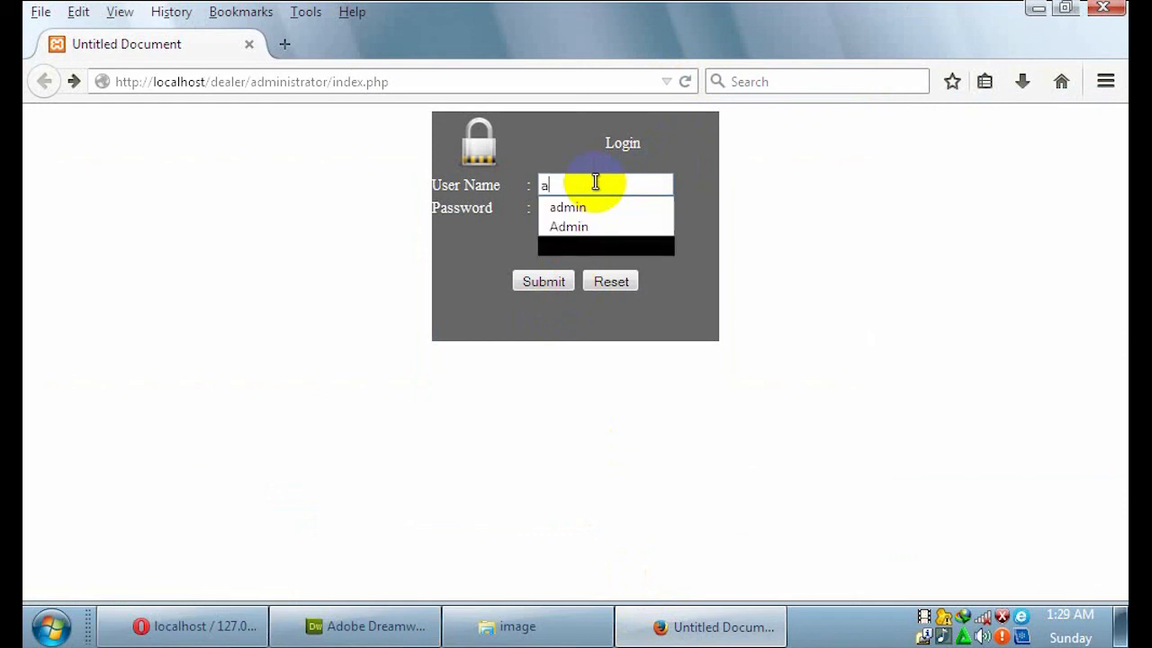
{"action": "type", "text": "dmin"}
{"action": "key", "text": "Tab"}
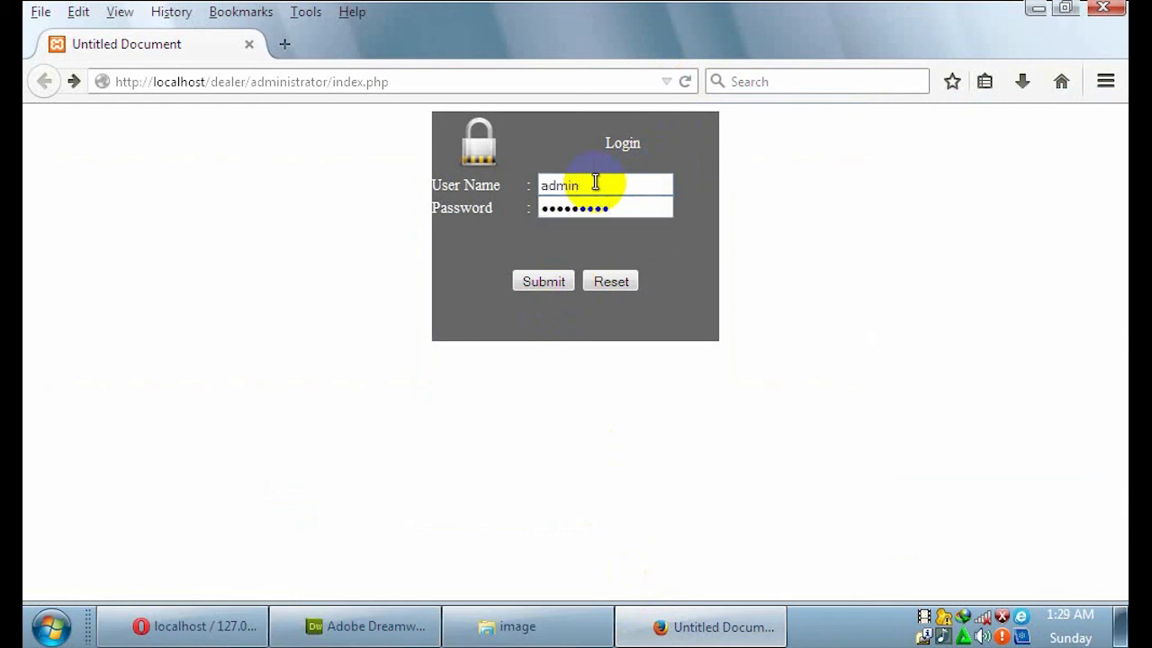
{"action": "left_click_drag", "start_coordinate": [614, 211], "coordinate": [526, 205]}
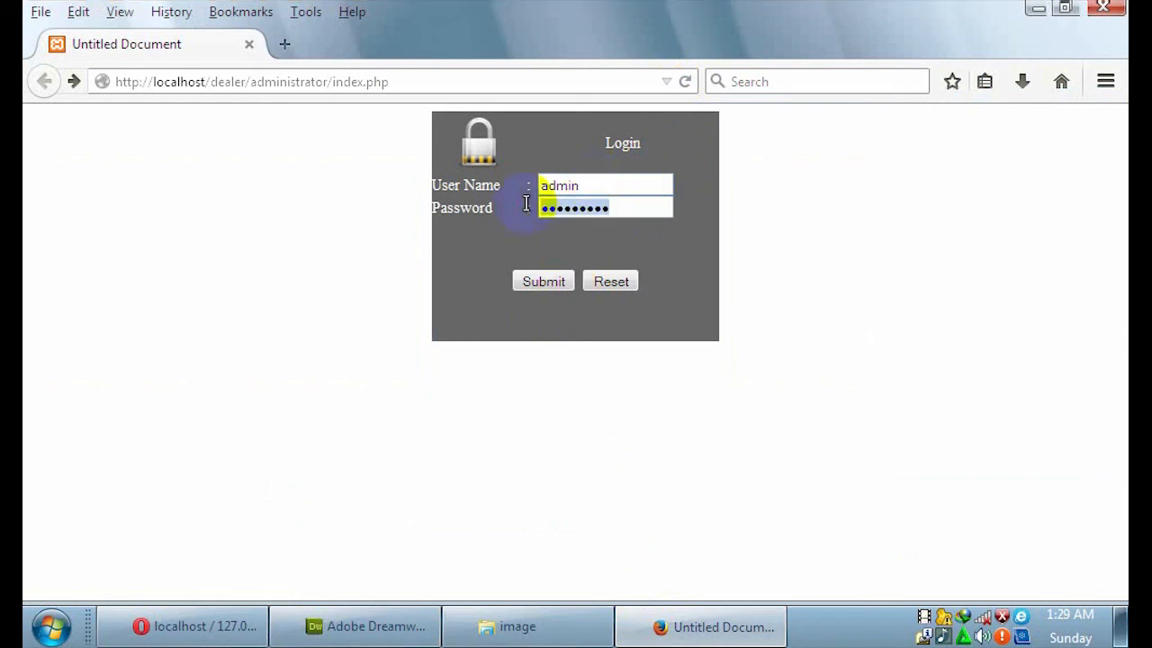
{"action": "type", "text": "•••••"}
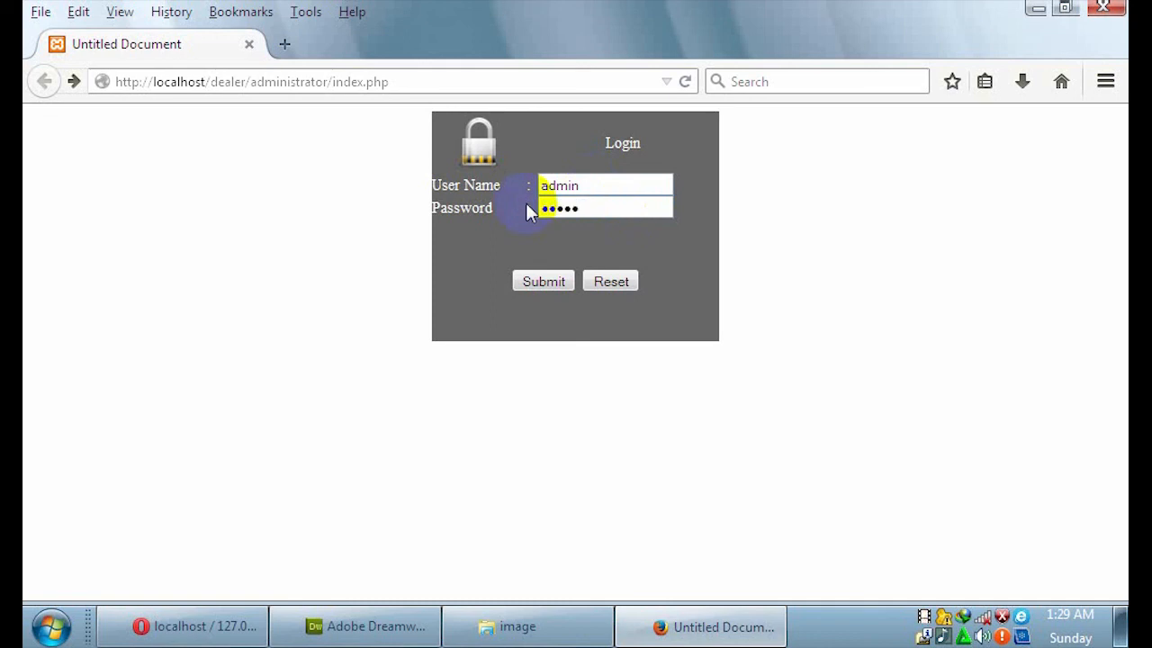